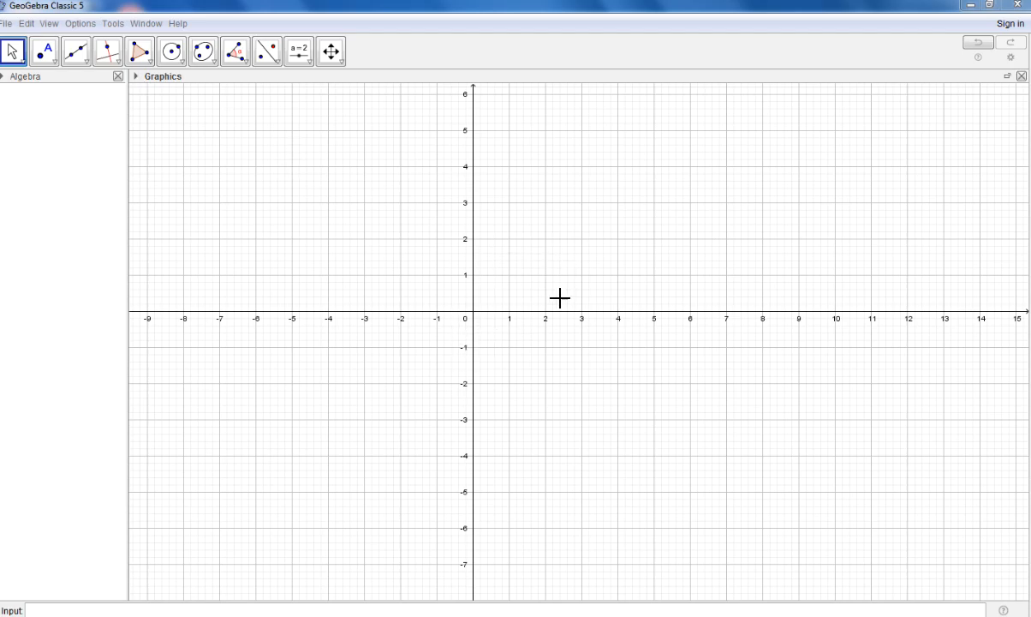
# Hide the coordinate axes while keeping the grid, and set labeling to No New Objects
pyautogui.click(137, 77)
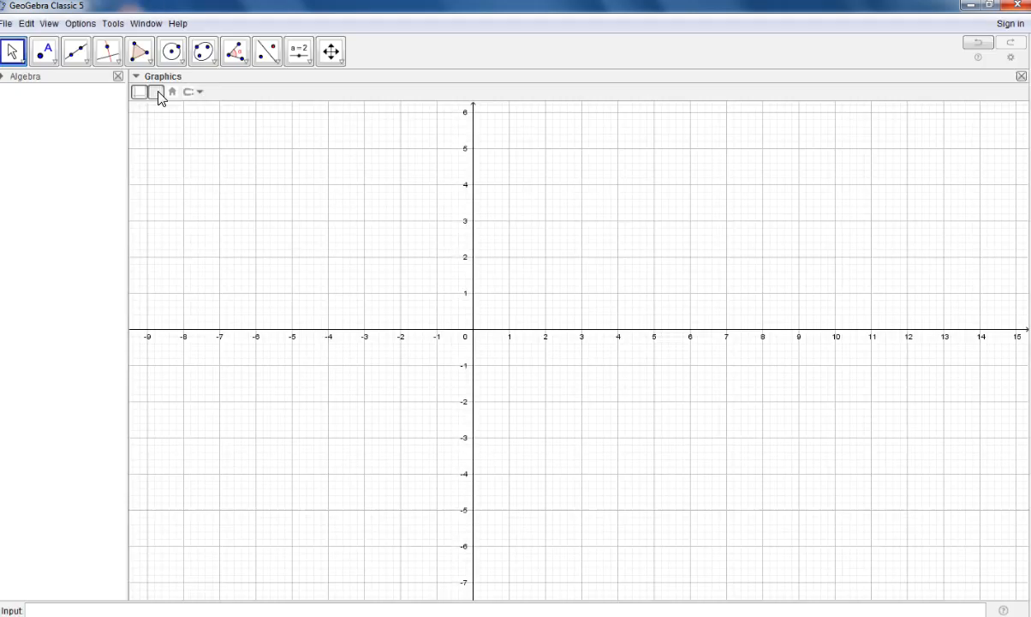
pyautogui.click(139, 92)
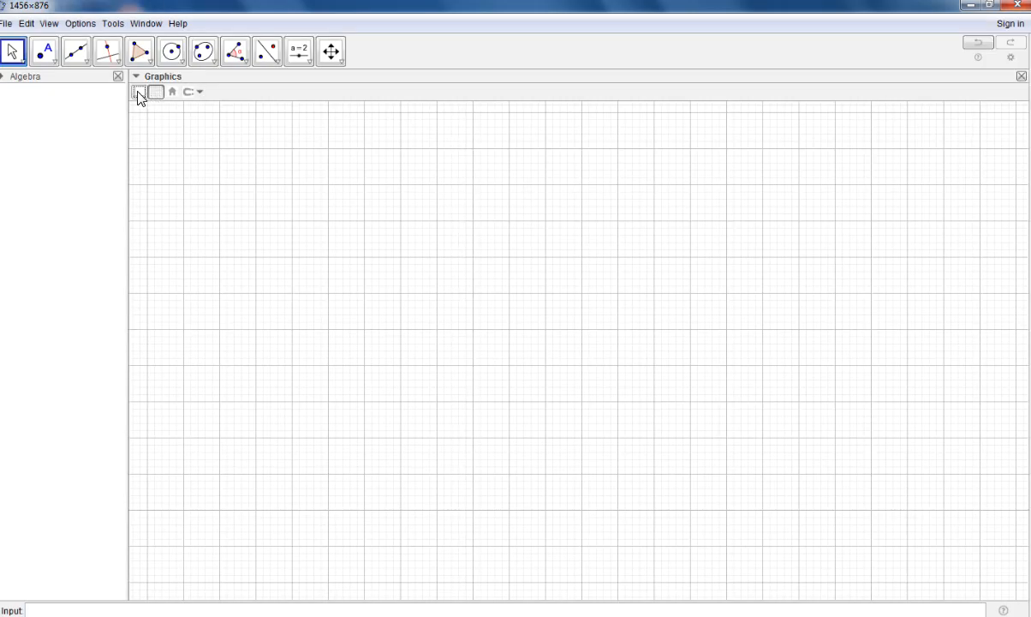
pyautogui.click(80, 23)
pyautogui.moveTo(100, 65)
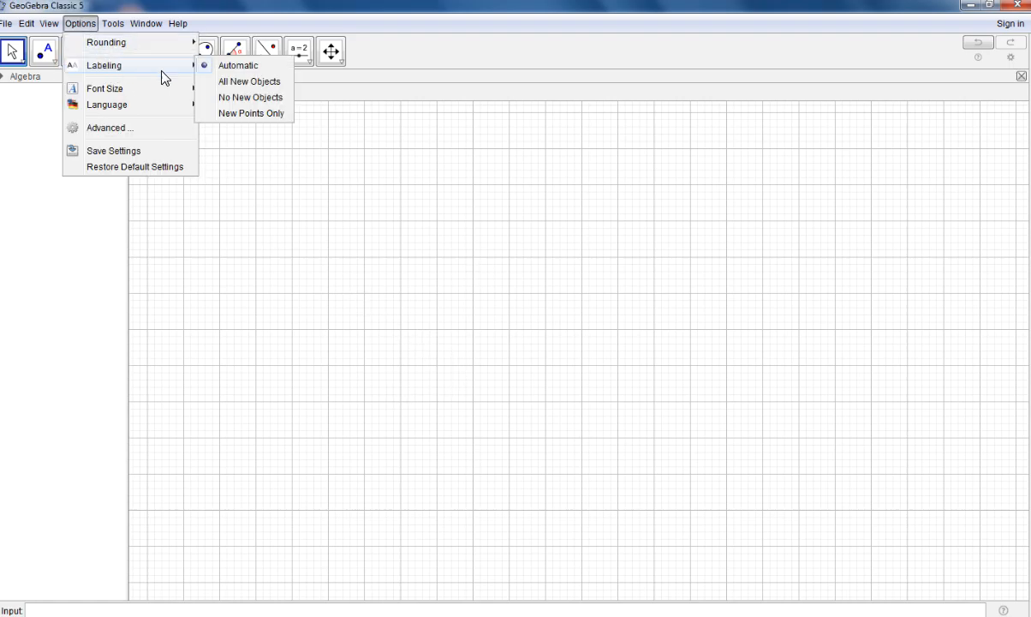
pyautogui.click(249, 98)
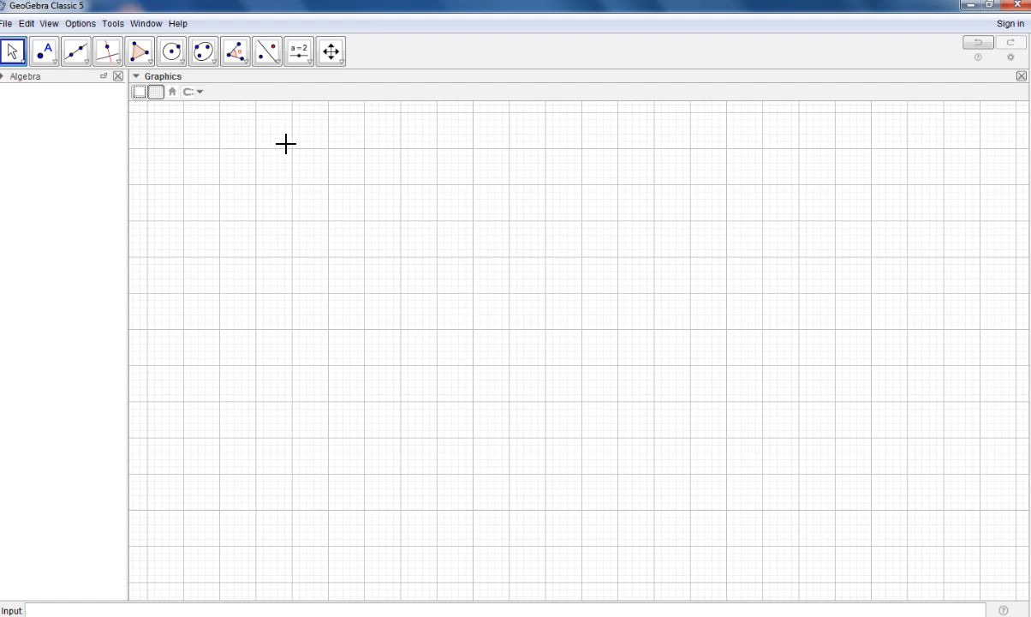
pyautogui.click(184, 64)
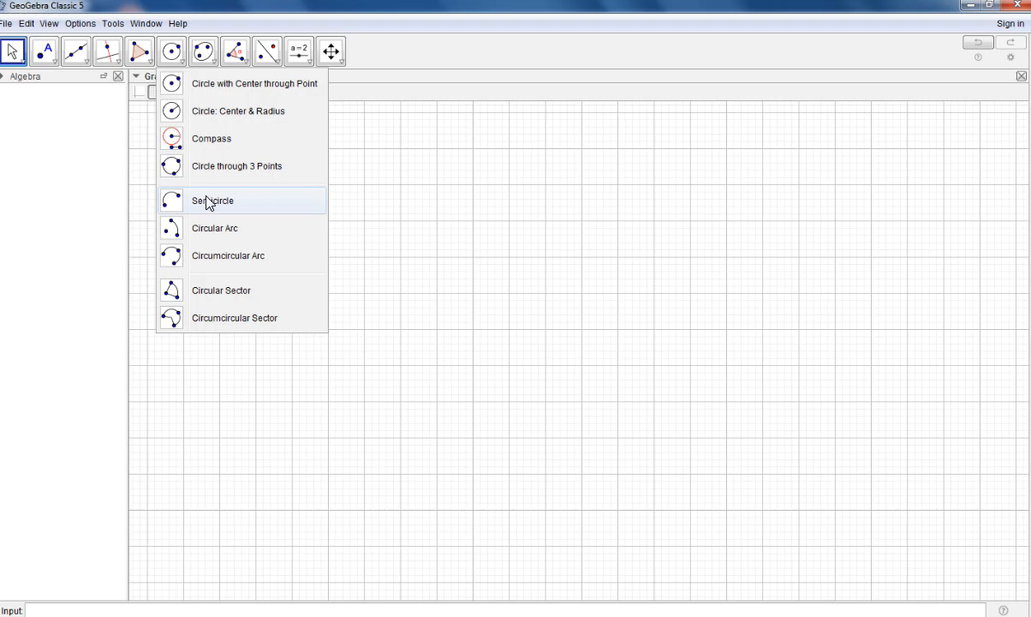
pyautogui.click(192, 291)
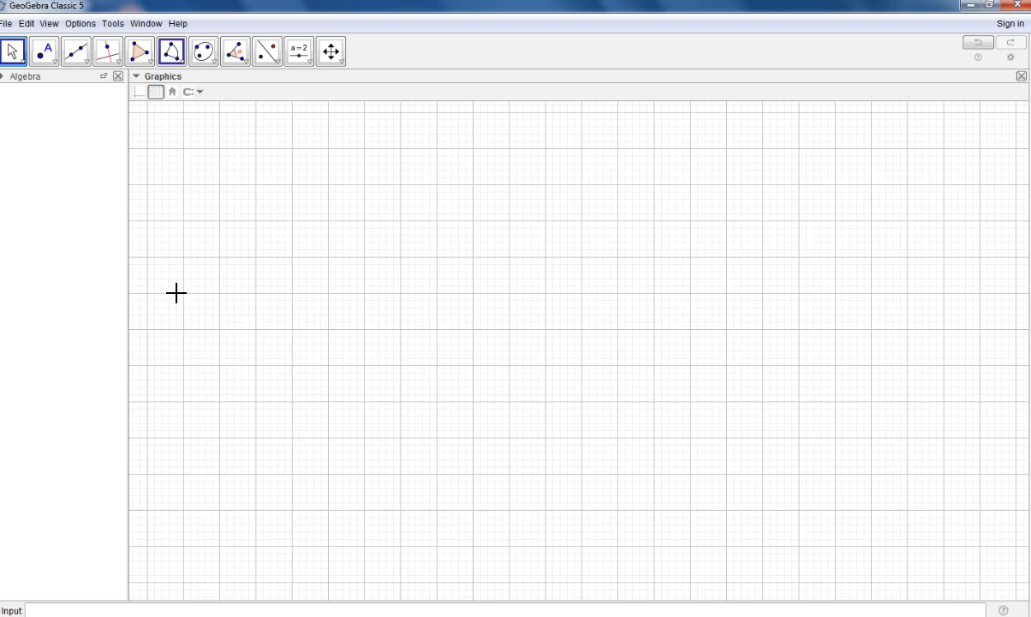
pyautogui.click(255, 257)
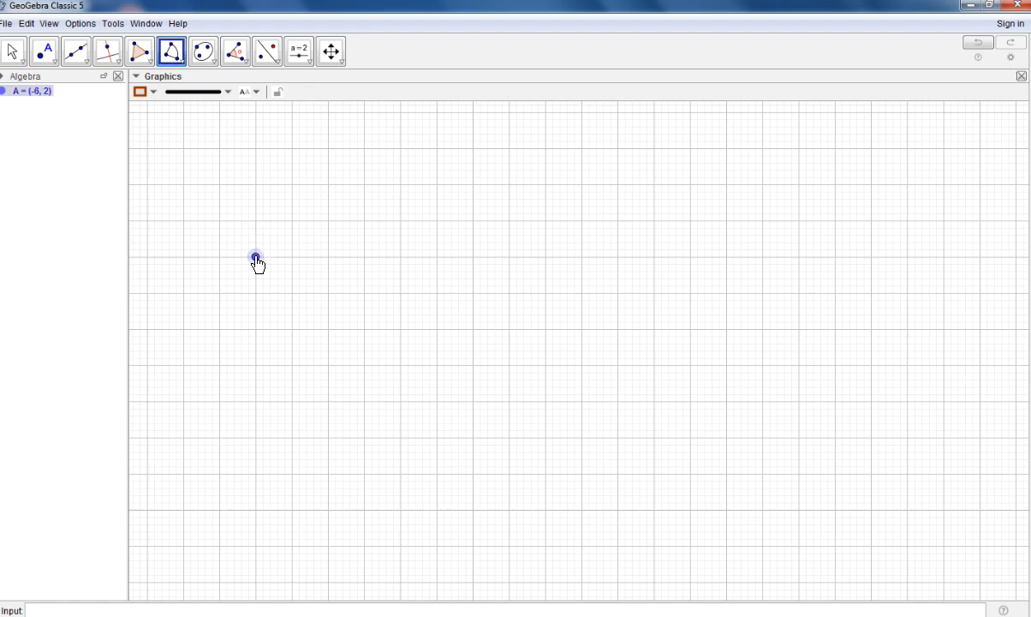
pyautogui.click(392, 259)
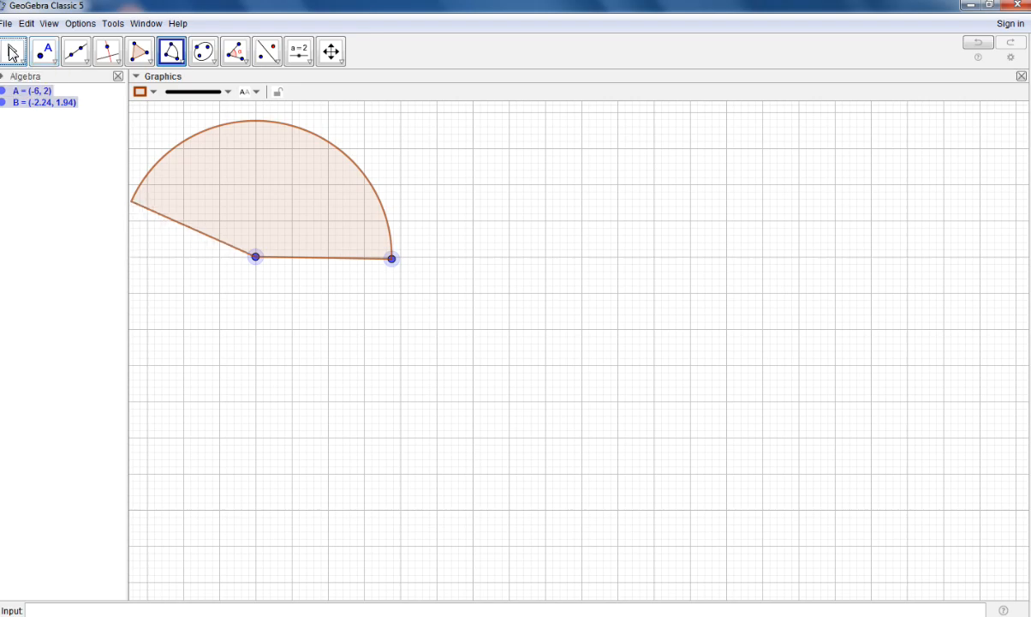
pyautogui.click(13, 53)
pyautogui.moveTo(161, 134); pyautogui.dragTo(164, 144)
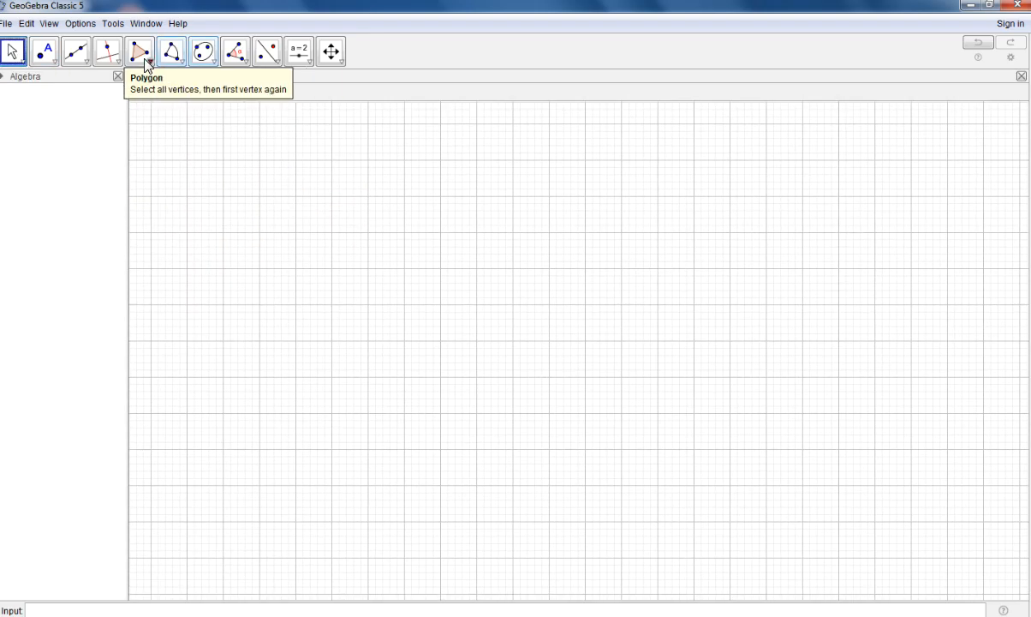
# Draw a semicircular sector centred at (-9, 2), running from (-6, 2) over the top to (-12, 2)
pyautogui.click(171, 52)
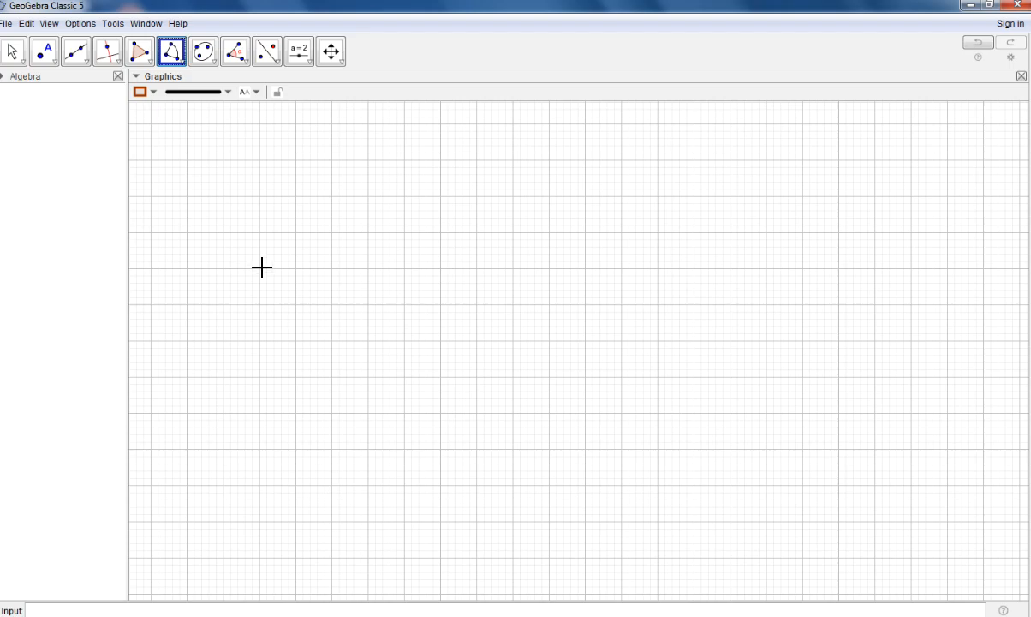
pyautogui.click(259, 268)
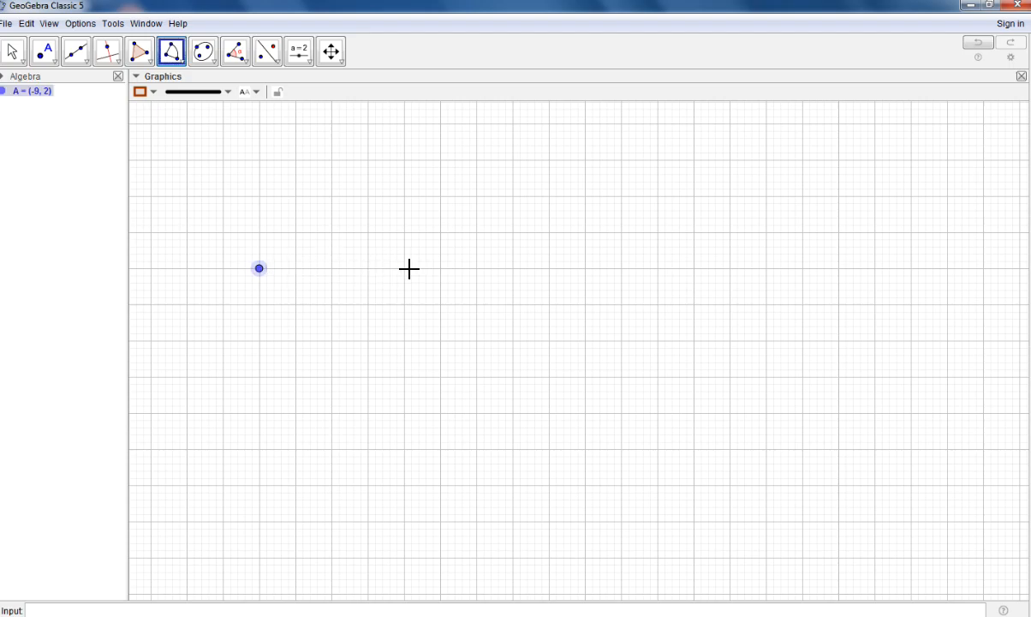
pyautogui.click(368, 268)
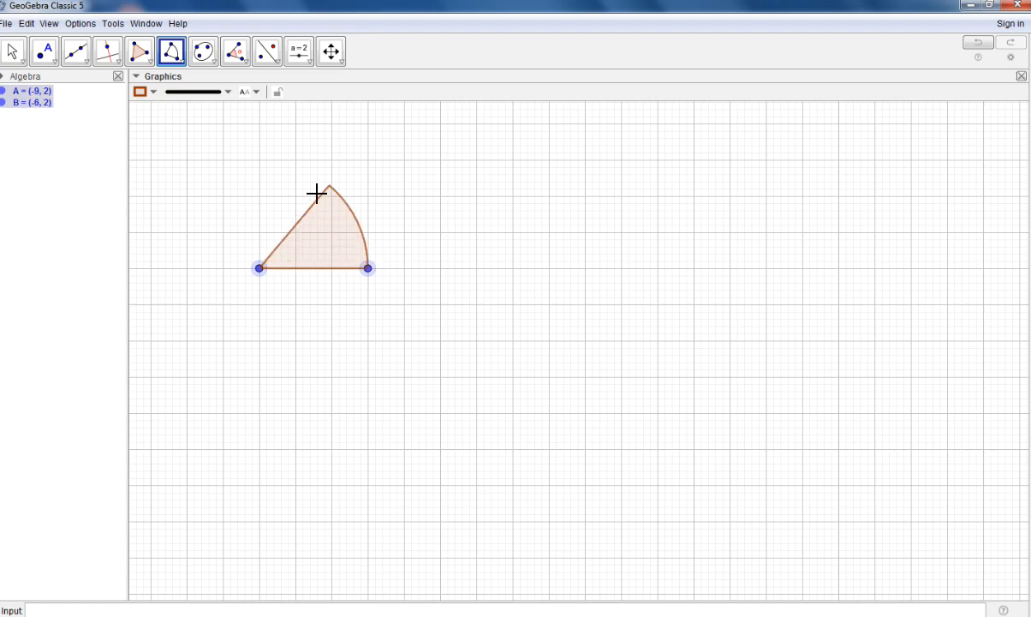
pyautogui.click(151, 268)
pyautogui.click(12, 51)
pyautogui.click(174, 64)
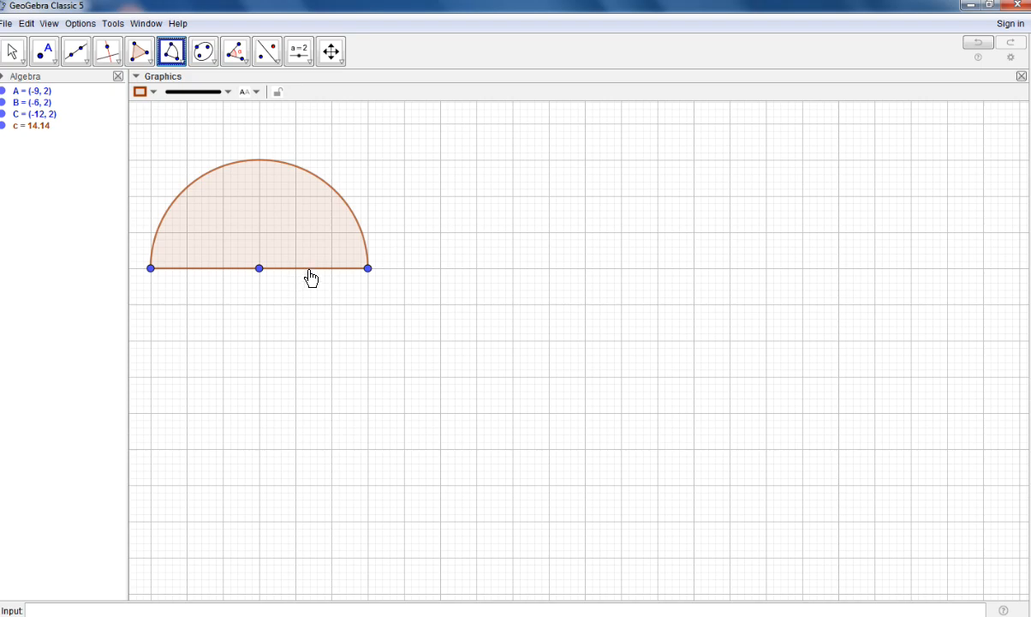
# Construct the midpoint of the semicircle's right radius and draw an upper semicircular sector around it, from the right endpoint to the large centre
pyautogui.click(45, 54)
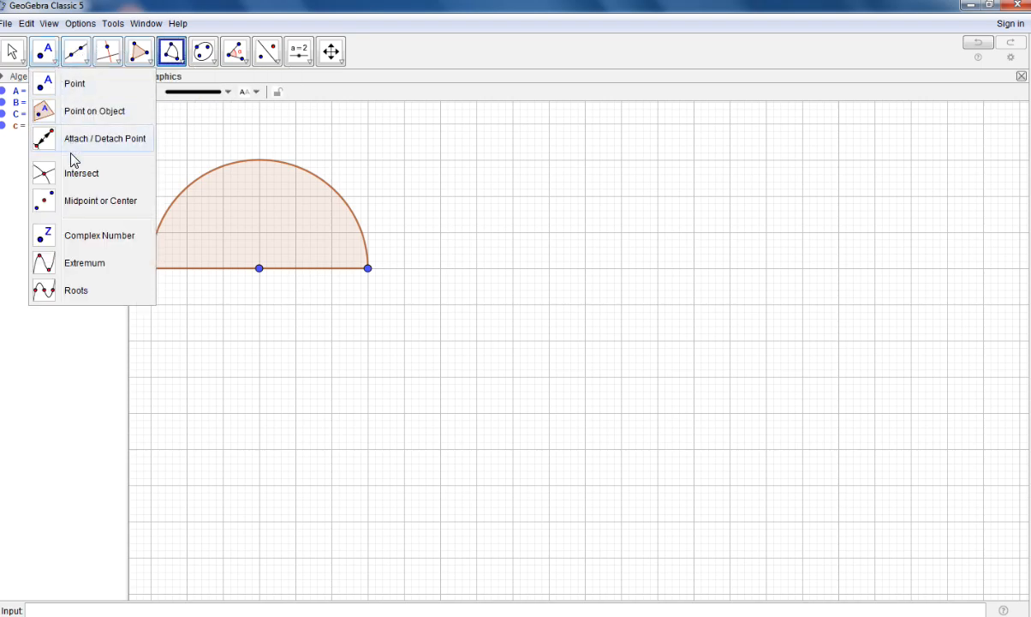
pyautogui.click(85, 203)
pyautogui.click(260, 269)
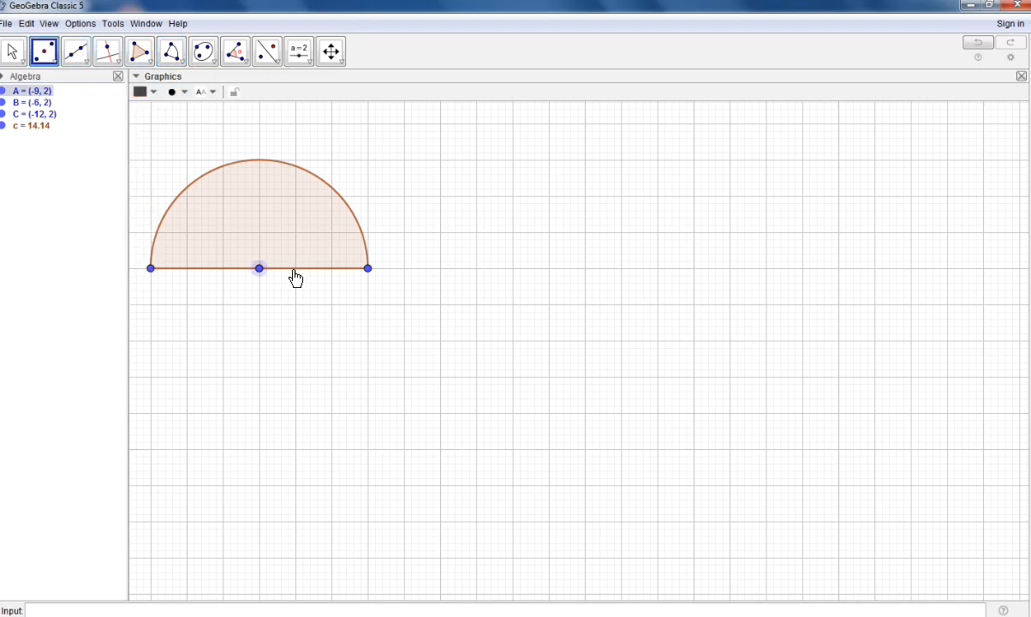
pyautogui.click(367, 268)
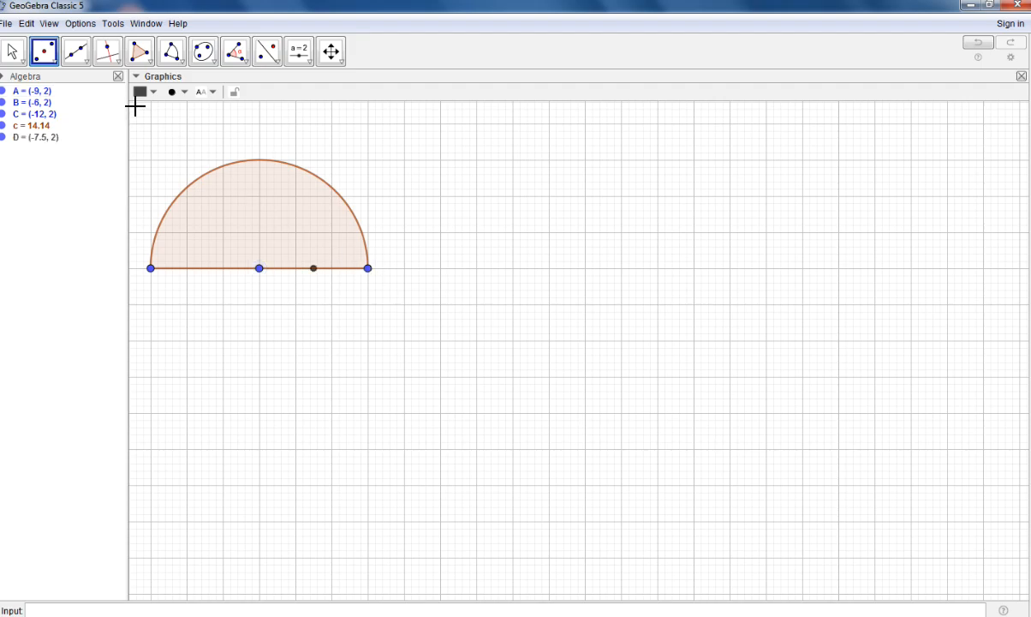
pyautogui.click(171, 51)
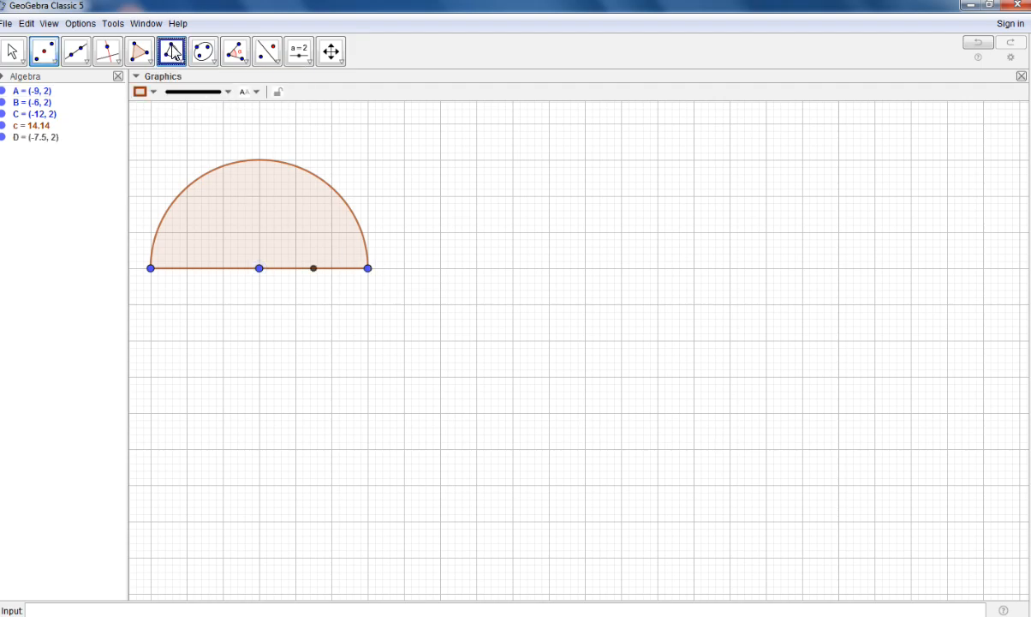
pyautogui.click(315, 269)
pyautogui.click(367, 268)
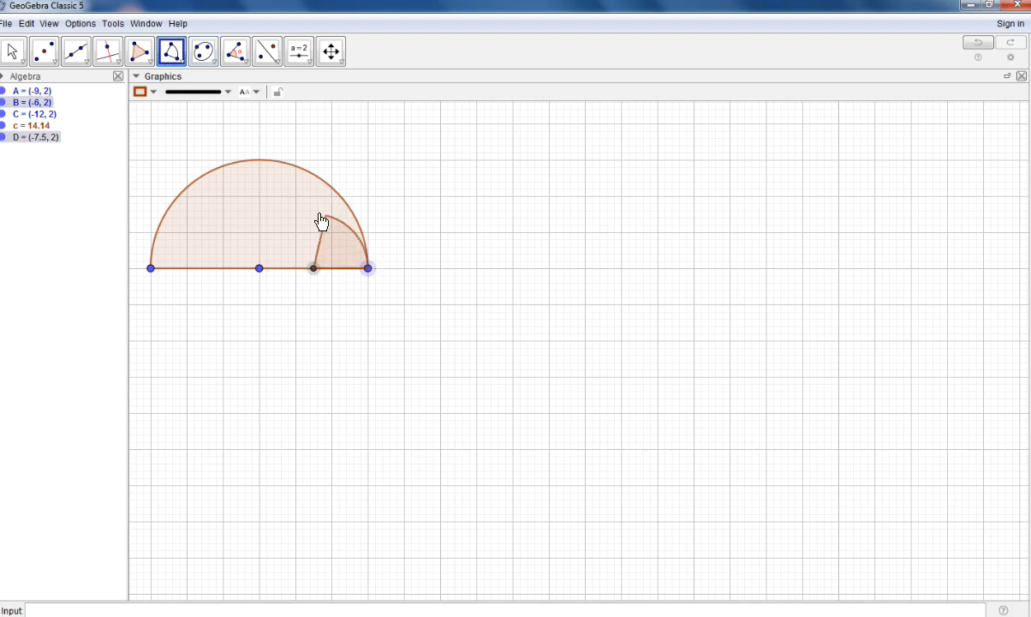
pyautogui.click(259, 268)
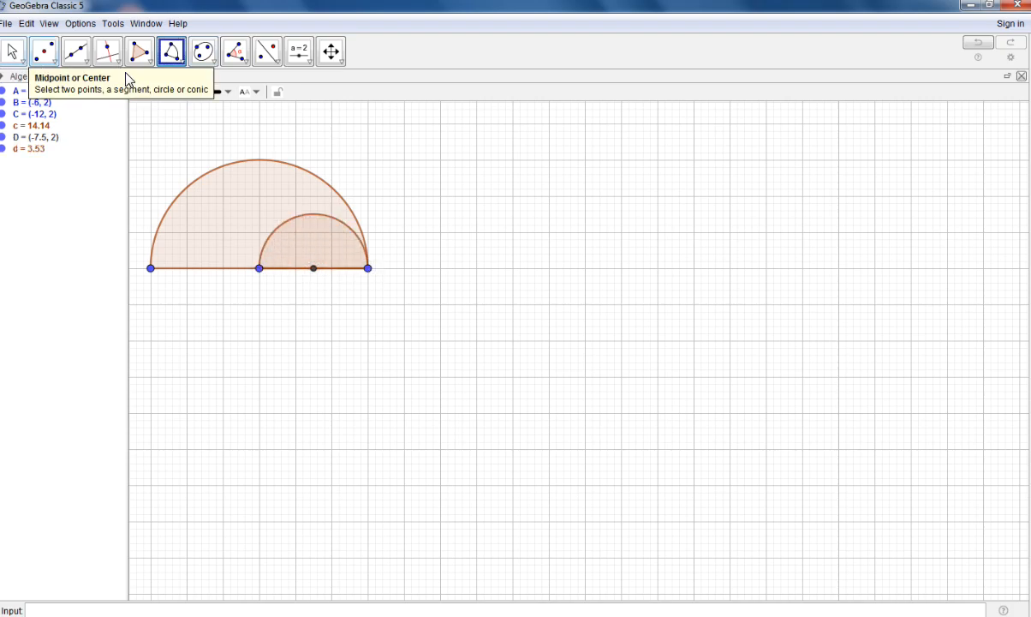
# Construct the midpoint of the large semicircle's left radius and draw a lower semicircular sector around it, from the left endpoint to the large centre
pyautogui.click(44, 51)
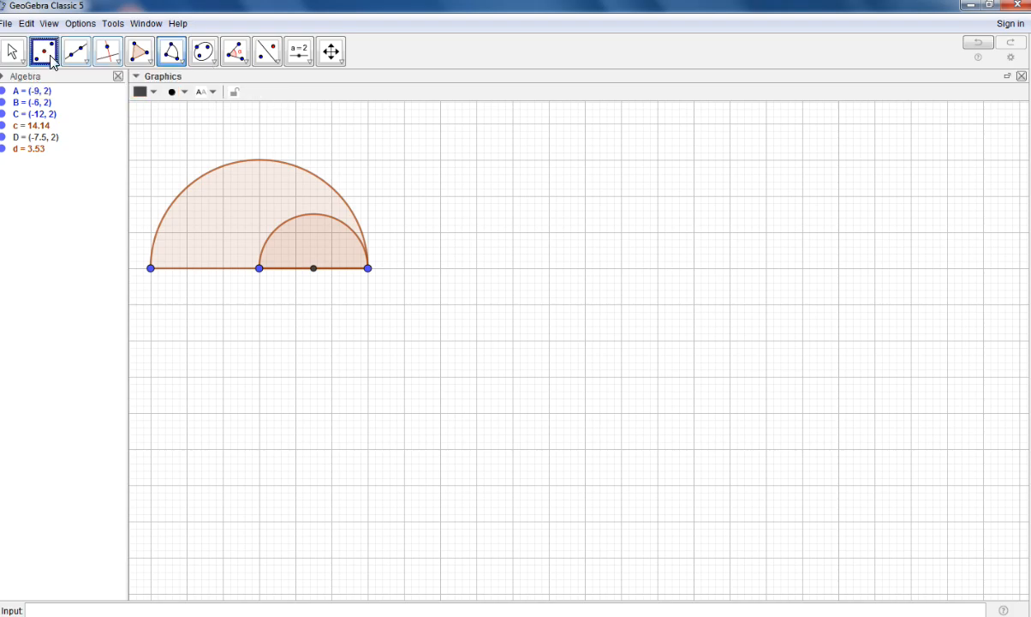
pyautogui.click(204, 268)
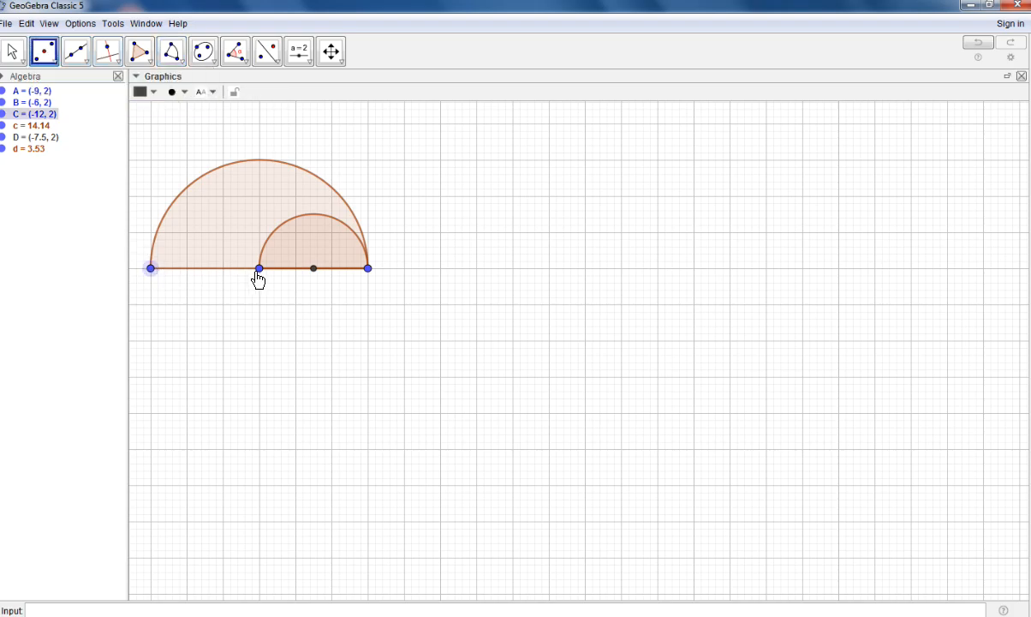
pyautogui.click(170, 56)
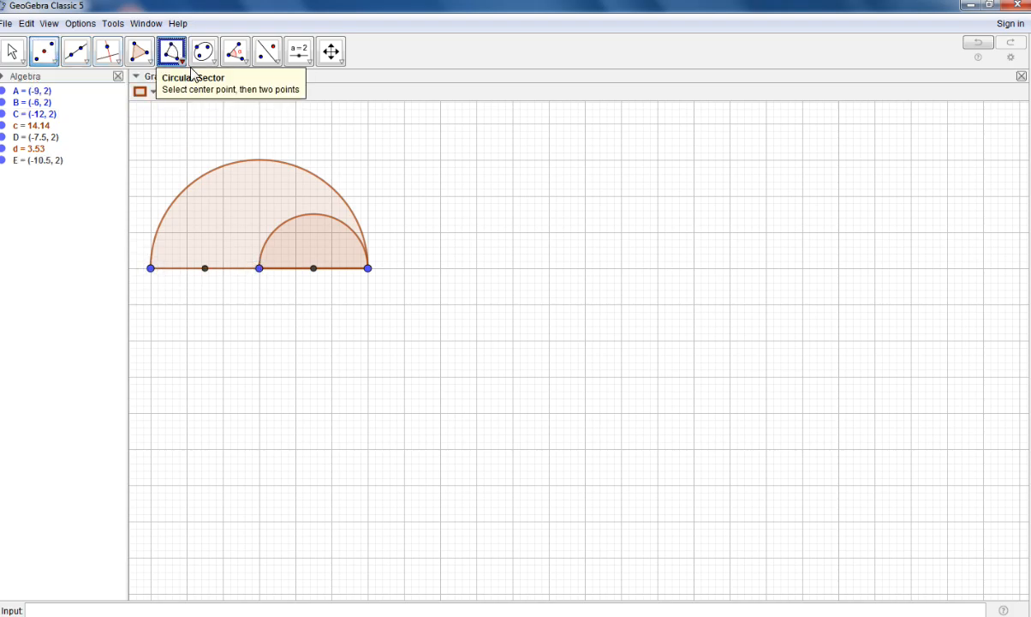
pyautogui.click(205, 269)
pyautogui.click(153, 269)
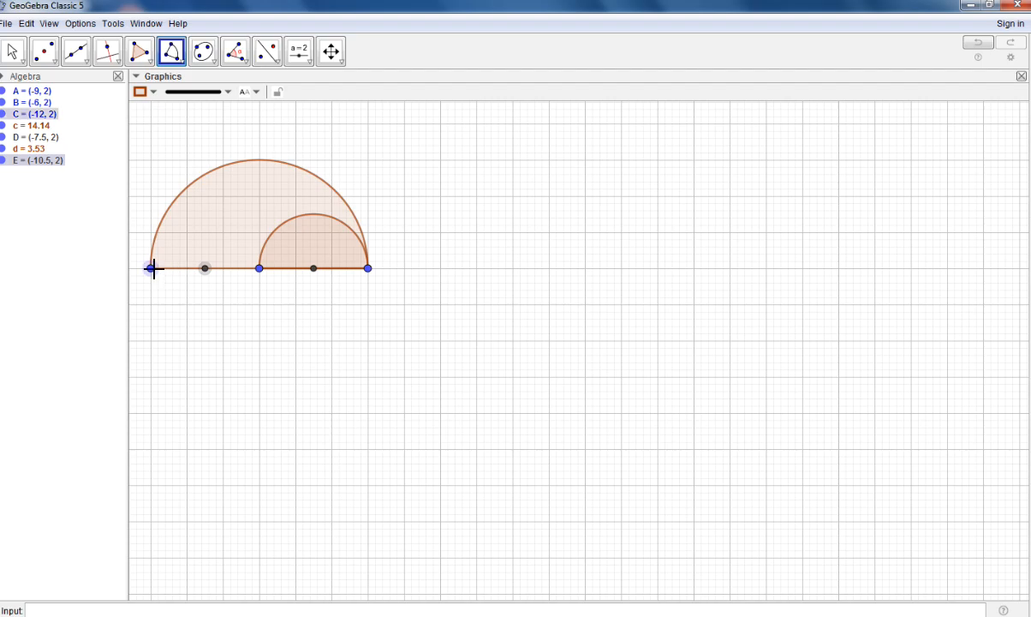
pyautogui.click(260, 269)
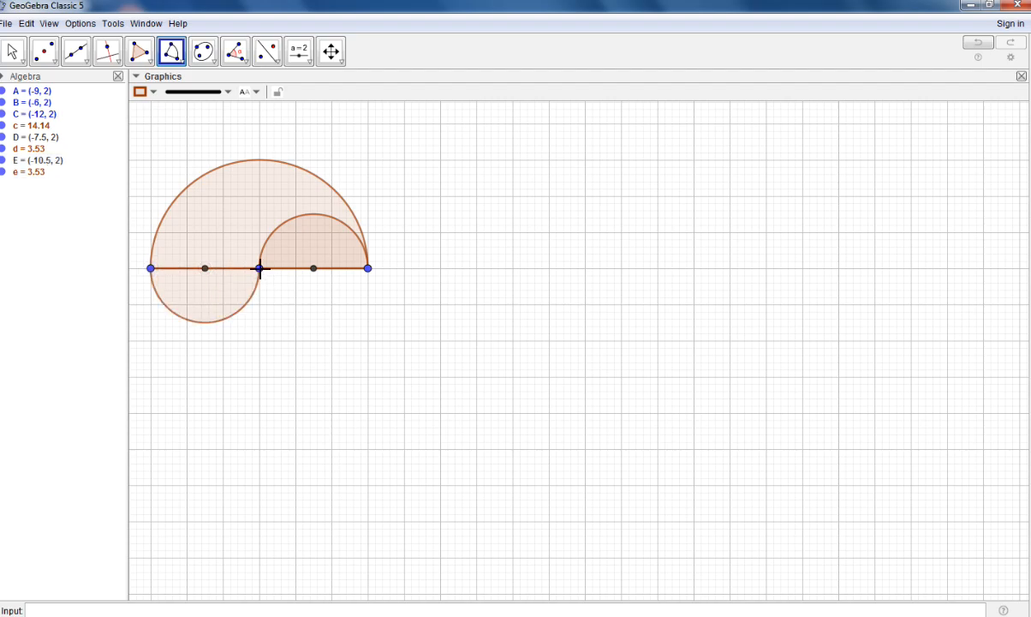
pyautogui.click(17, 51)
pyautogui.click(18, 52)
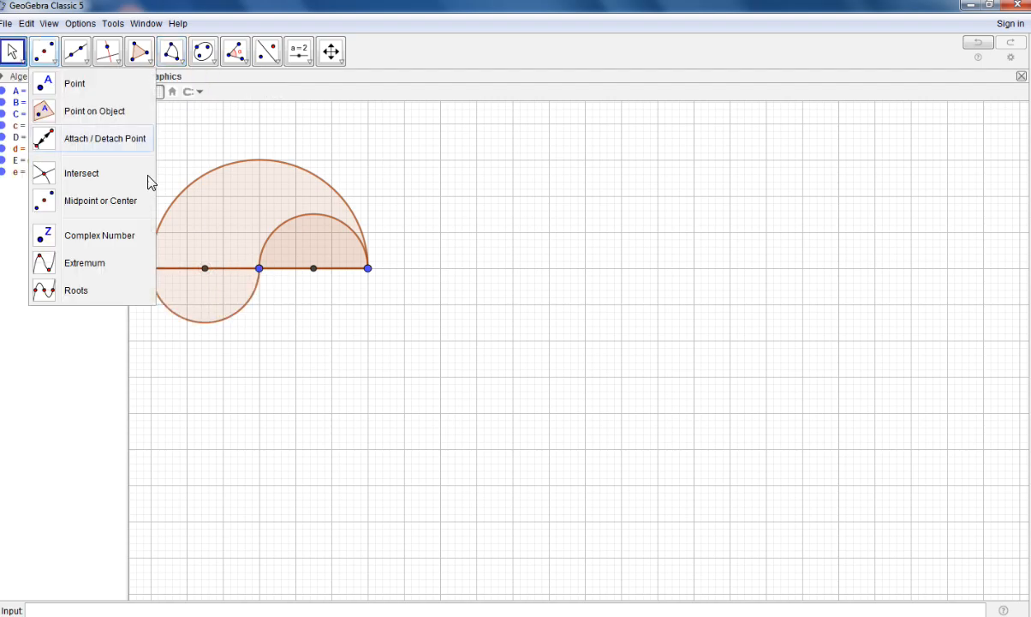
# Change the colour of the large semicircular sector to black in its object properties
pyautogui.rightClick(239, 190)
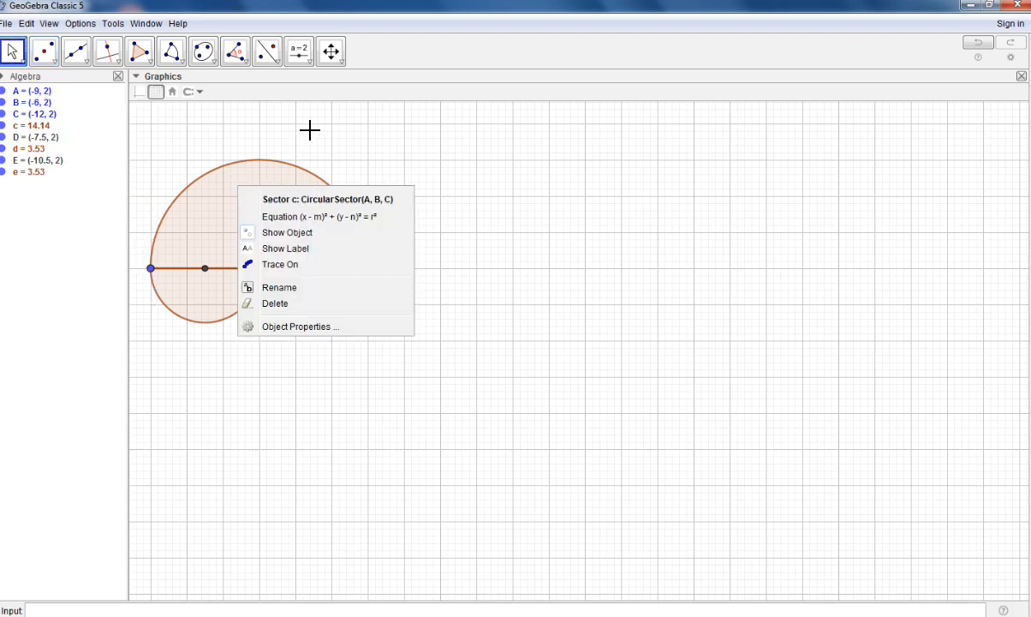
pyautogui.click(218, 213)
pyautogui.rightClick(218, 214)
pyautogui.click(283, 346)
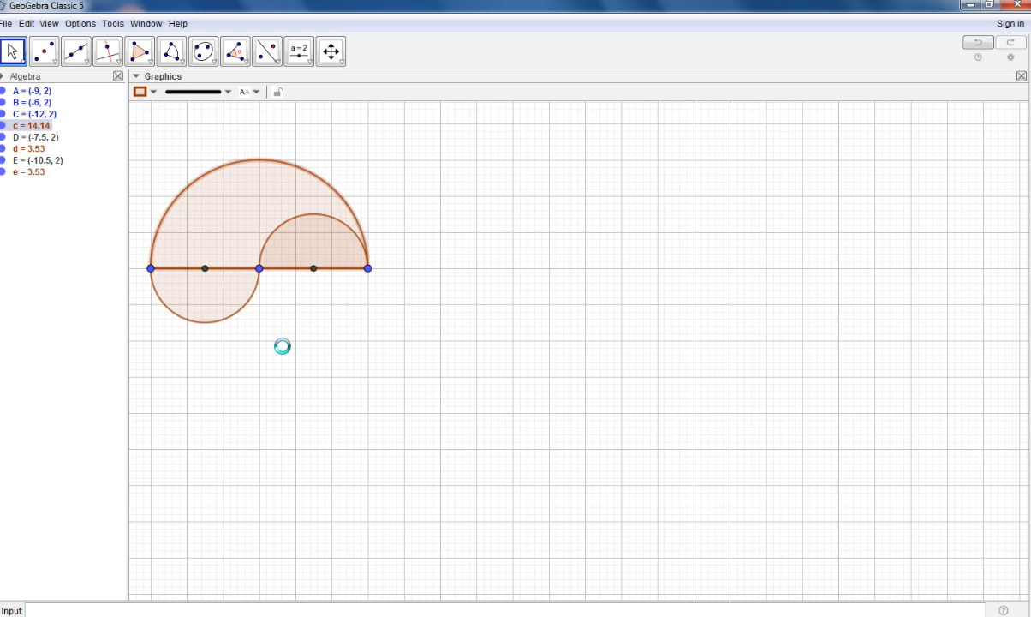
pyautogui.click(800, 116)
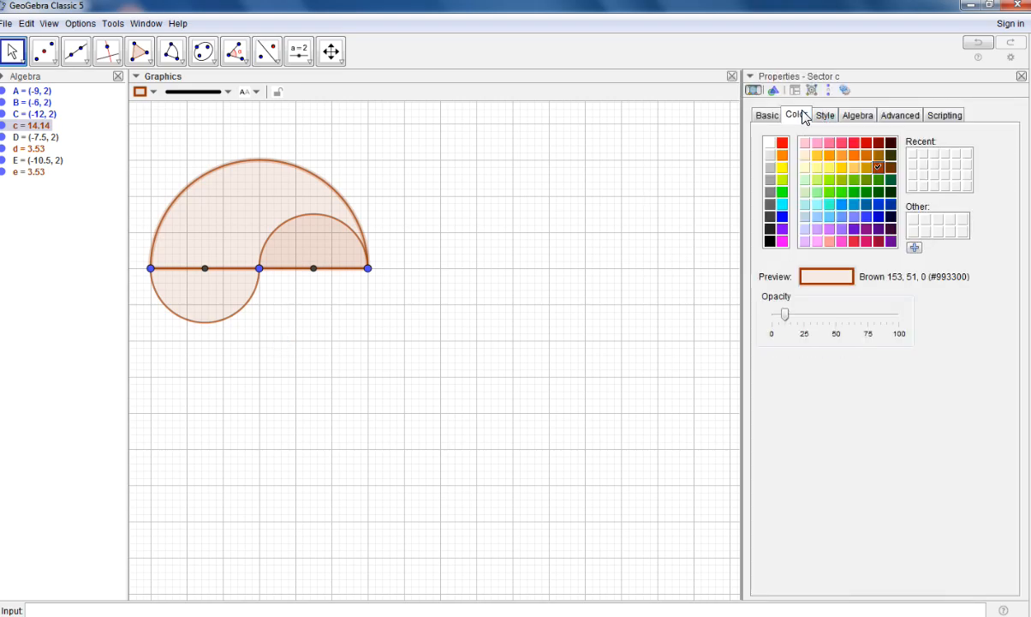
pyautogui.click(769, 241)
# Fill the large semicircular sector with Hatching and reduce the hatch spacing to 5
pyautogui.click(825, 116)
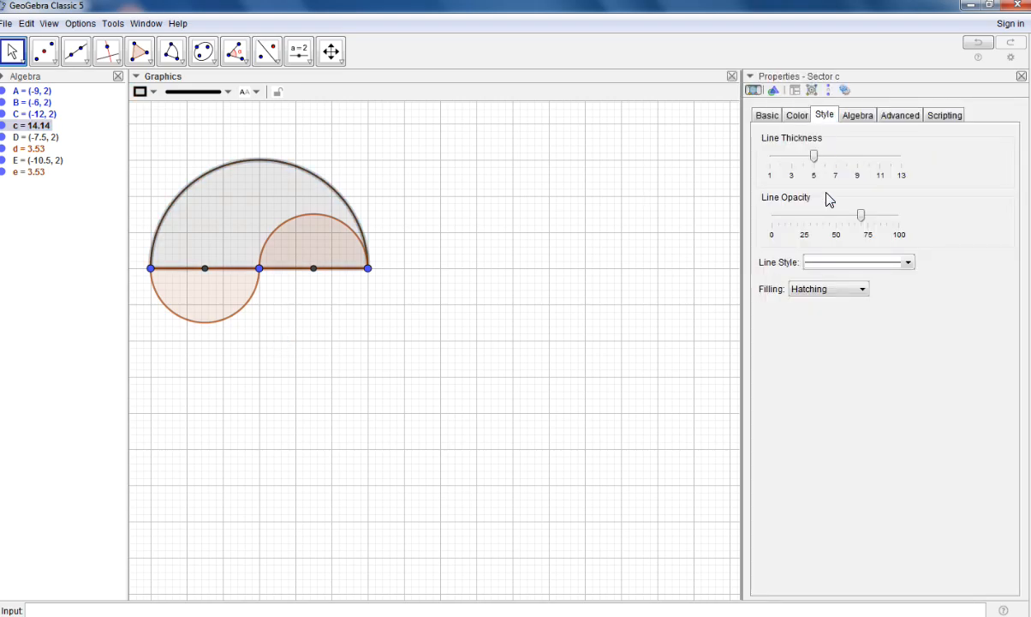
pyautogui.click(816, 289)
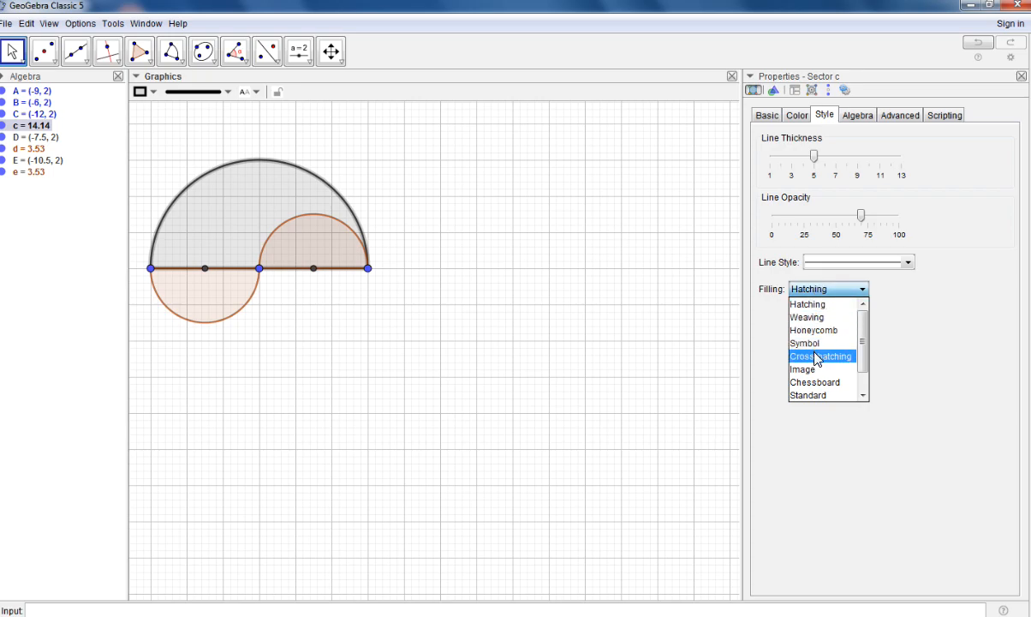
pyautogui.click(814, 356)
pyautogui.click(833, 289)
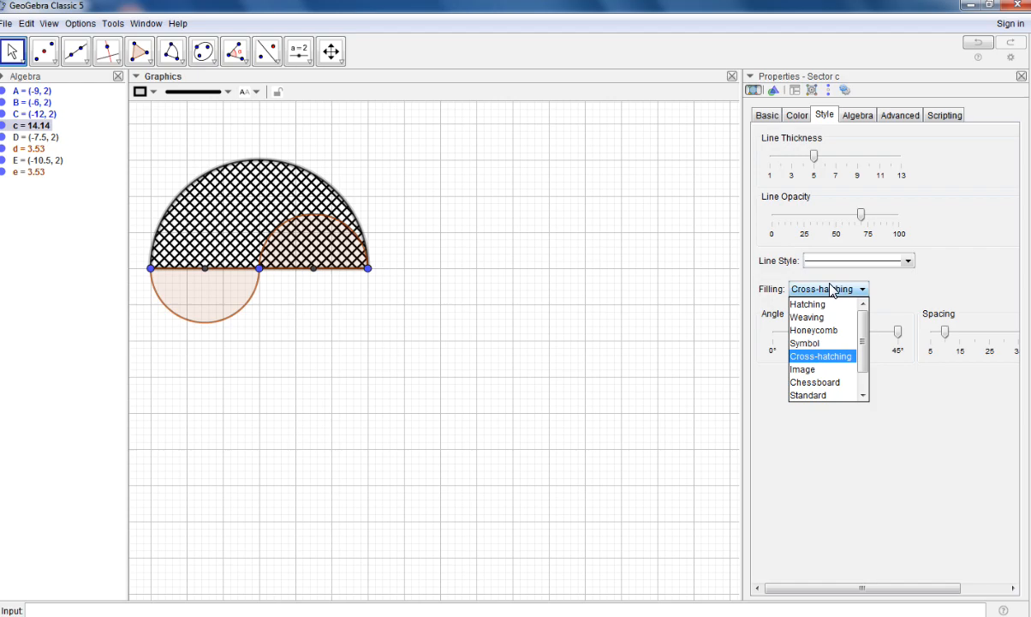
pyautogui.click(815, 304)
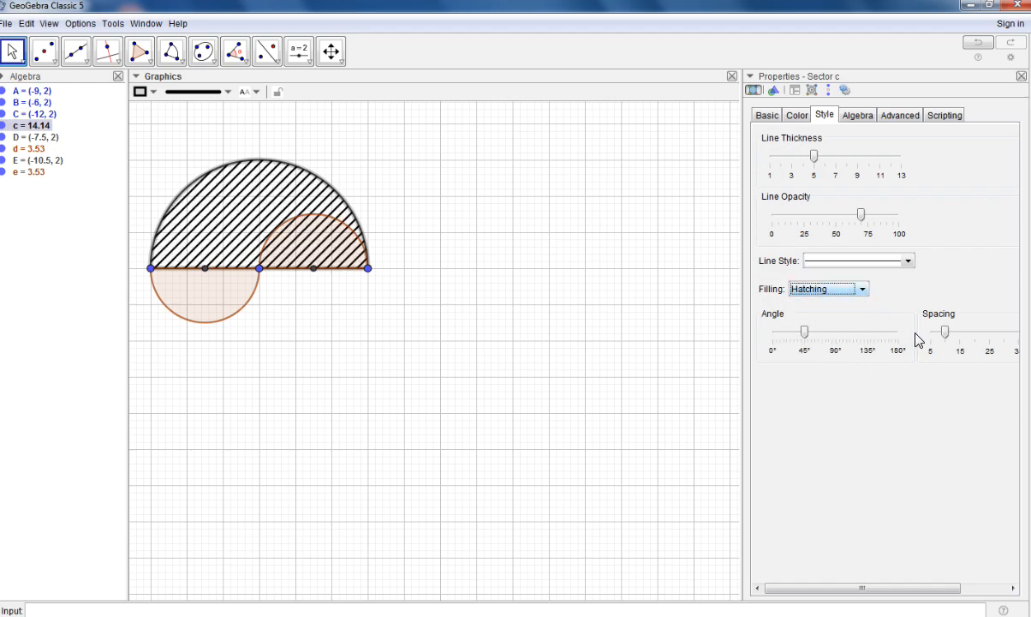
pyautogui.moveTo(945, 332); pyautogui.dragTo(827, 336)
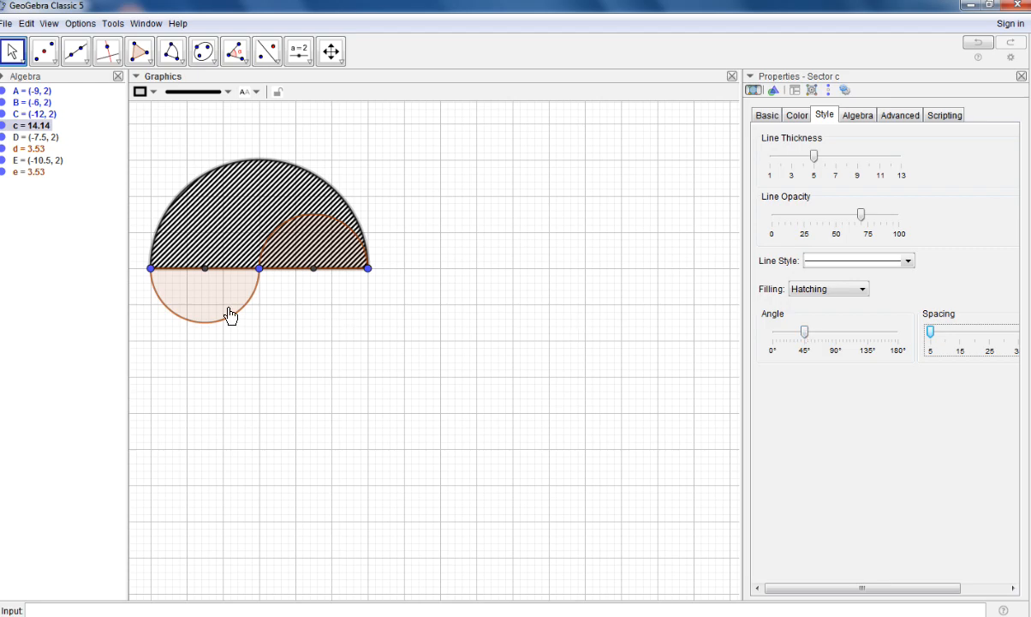
# Set the filling of the small lower semicircular sector to Hatching
pyautogui.click(210, 286)
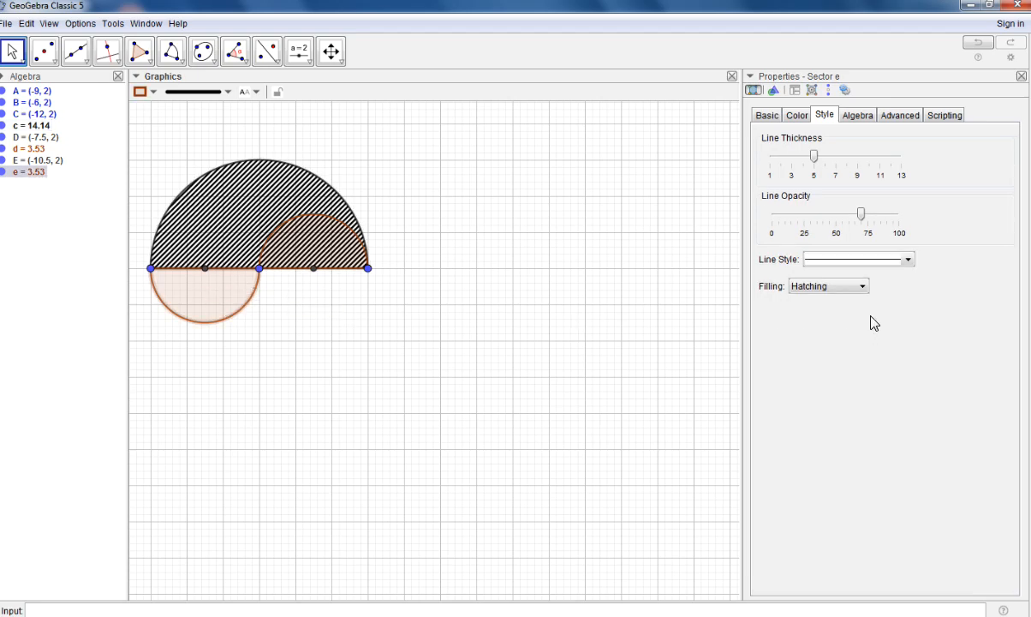
pyautogui.click(856, 287)
pyautogui.click(820, 299)
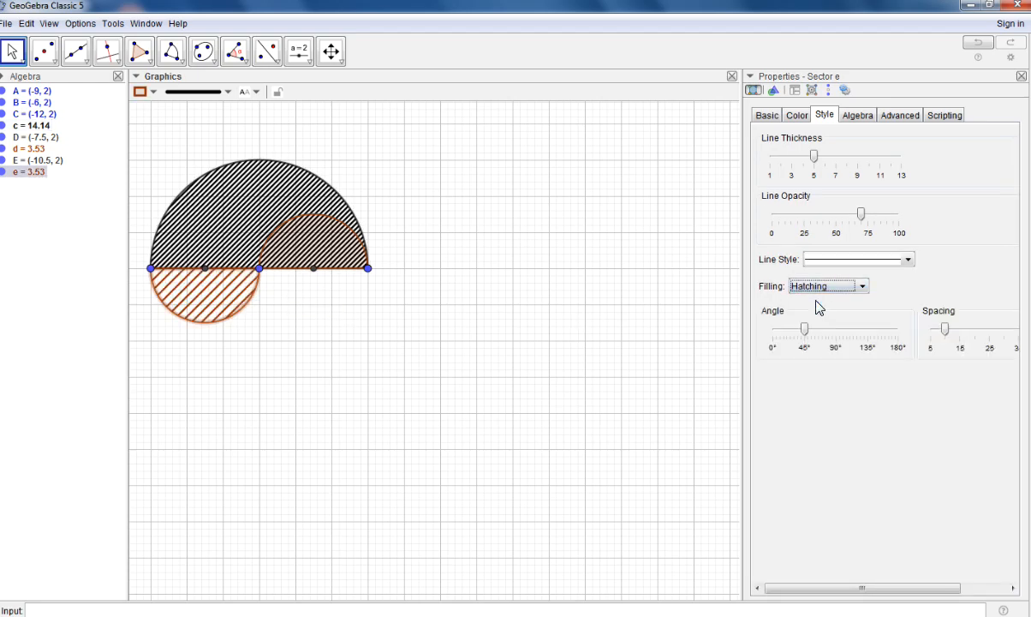
# Reduce the hatch spacing of the small lower semicircular sector to 5 and change its colour to black
pyautogui.moveTo(947, 336); pyautogui.dragTo(920, 332)
pyautogui.click(795, 115)
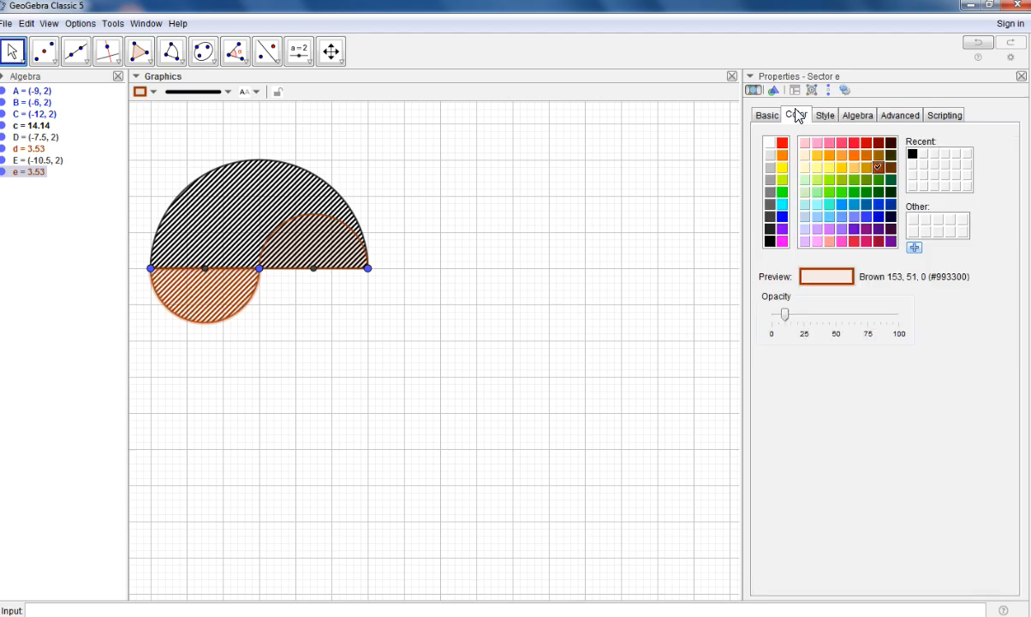
pyautogui.click(769, 240)
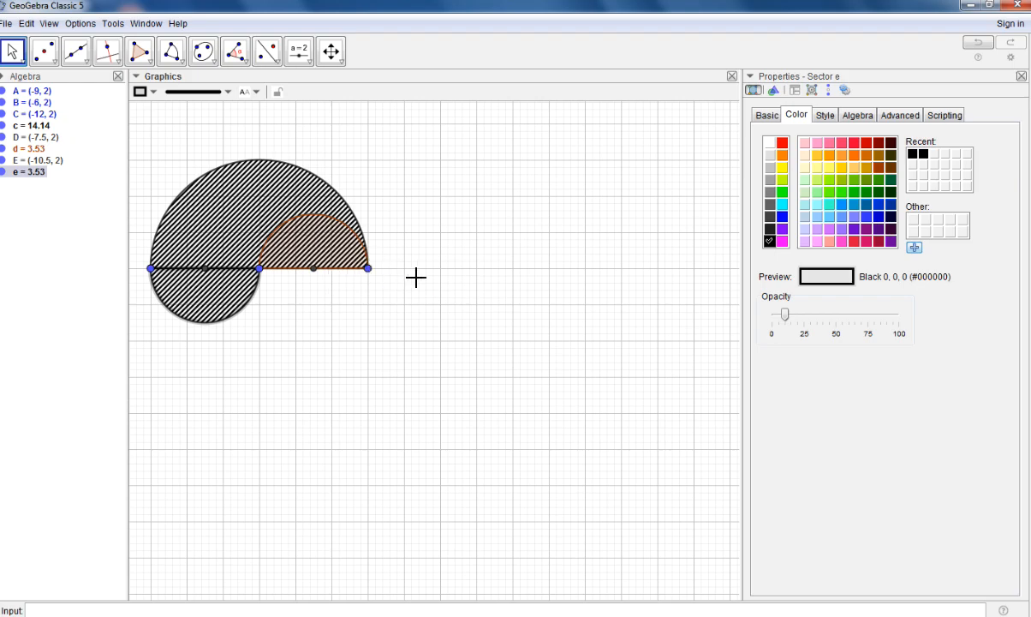
# Sort the list of algebra objects by Object Type
pyautogui.click(308, 246)
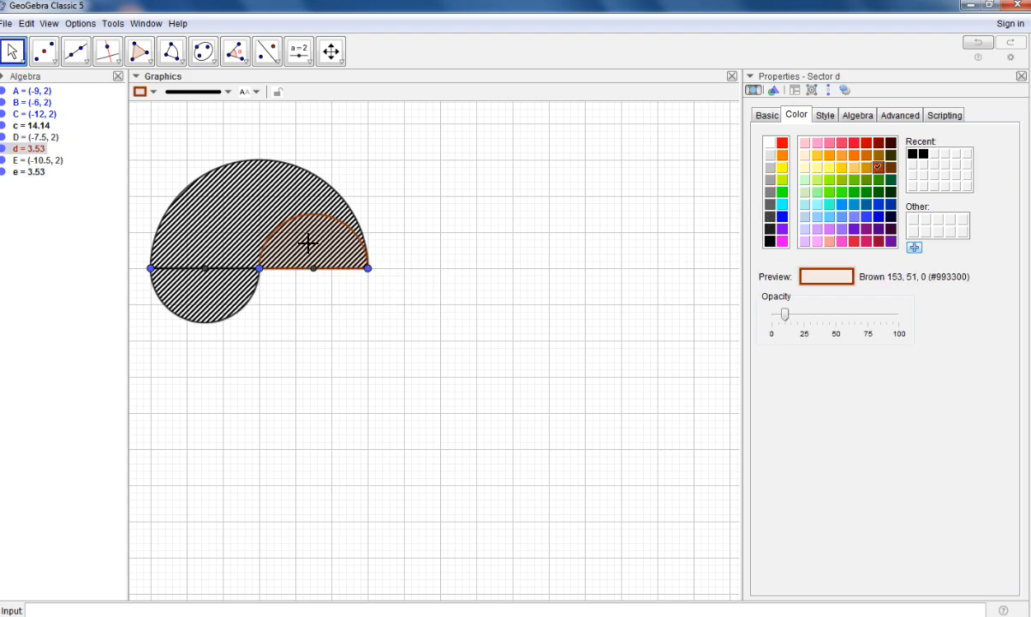
pyautogui.click(5, 76)
pyautogui.click(32, 92)
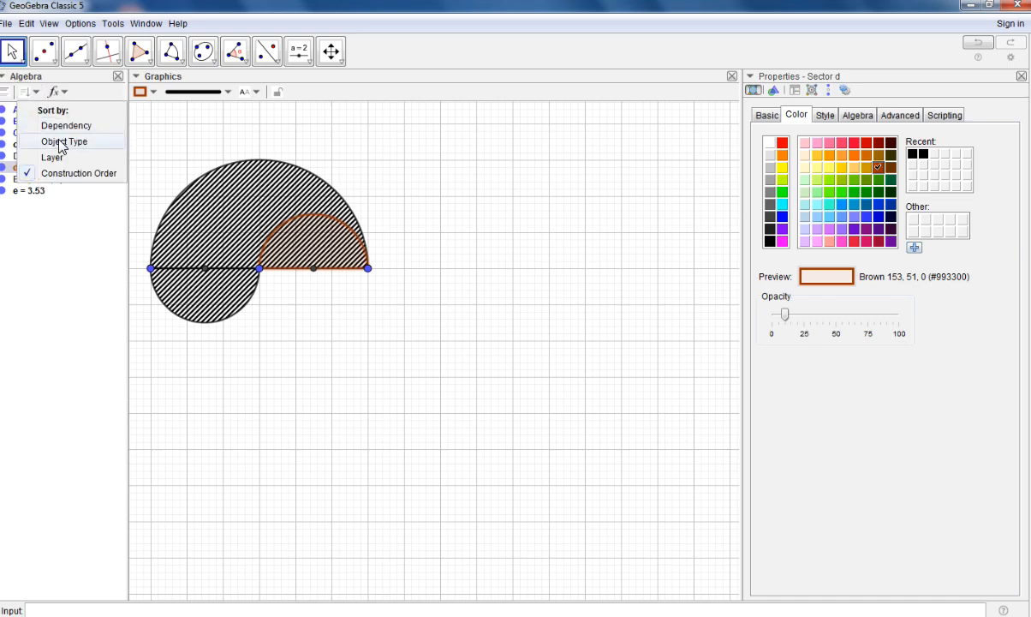
pyautogui.click(62, 141)
# Change the colour of the small upper semicircular sector to white and set its opacity to 100
pyautogui.click(33, 122)
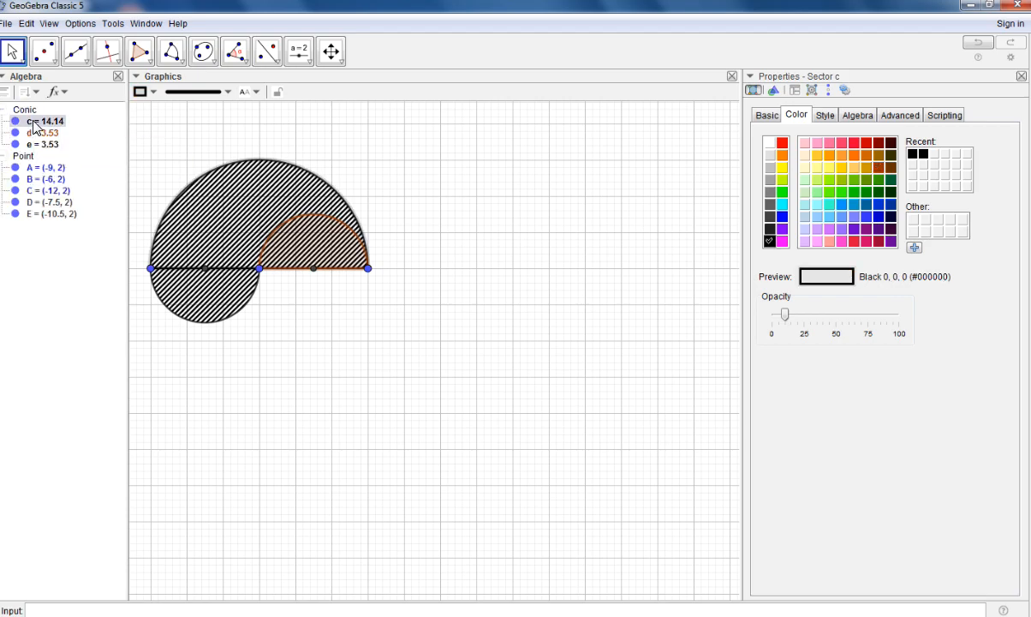
pyautogui.click(36, 133)
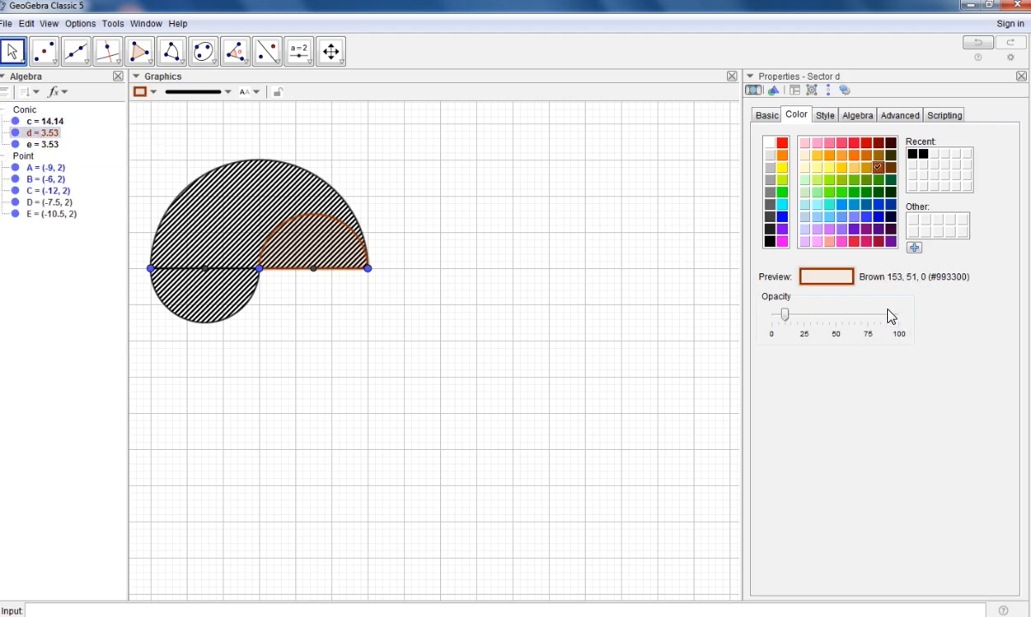
pyautogui.click(770, 142)
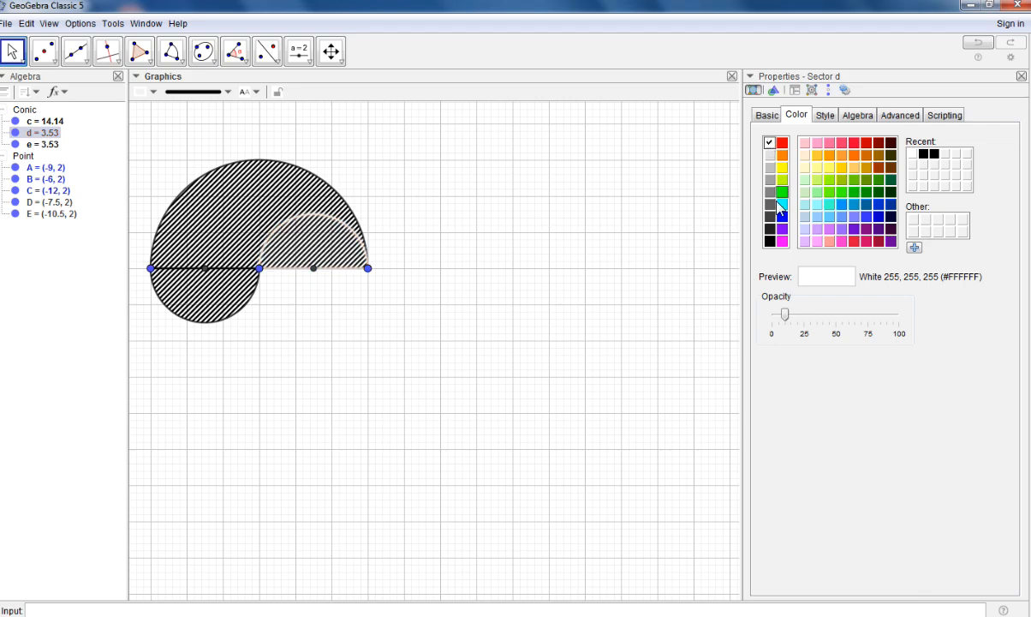
pyautogui.moveTo(786, 314); pyautogui.dragTo(898, 314)
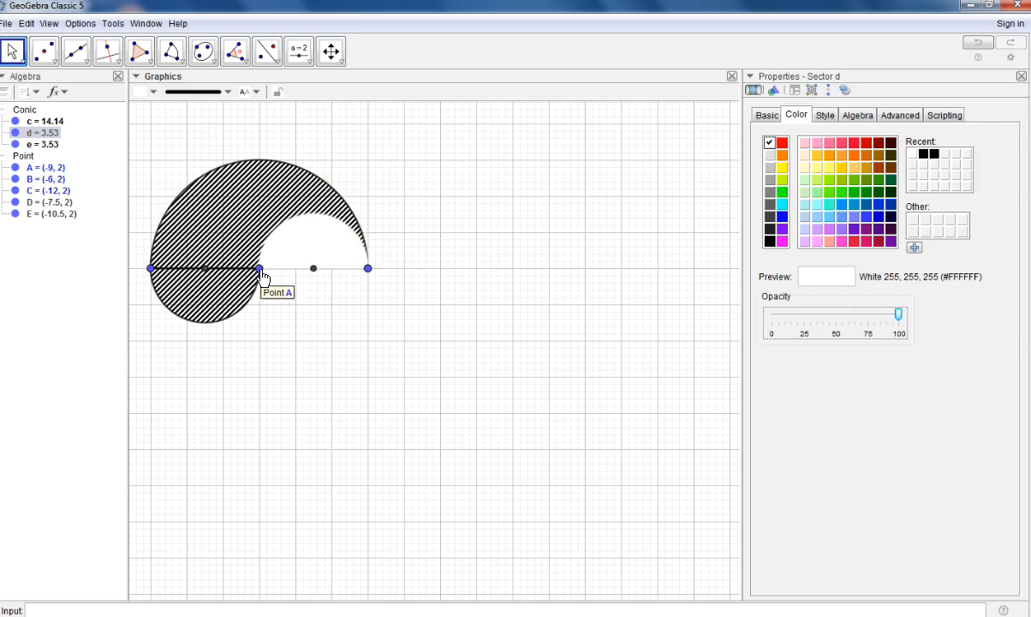
# Draw a Circular Arc along the white sector's upper edge, centred at D and running from B to A
pyautogui.click(155, 93)
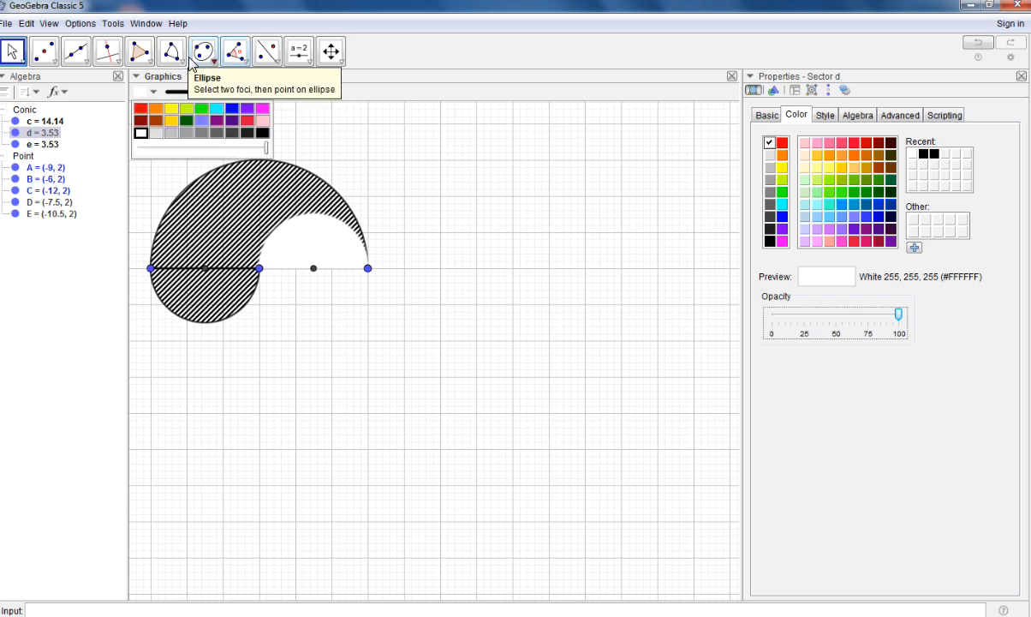
pyautogui.click(179, 63)
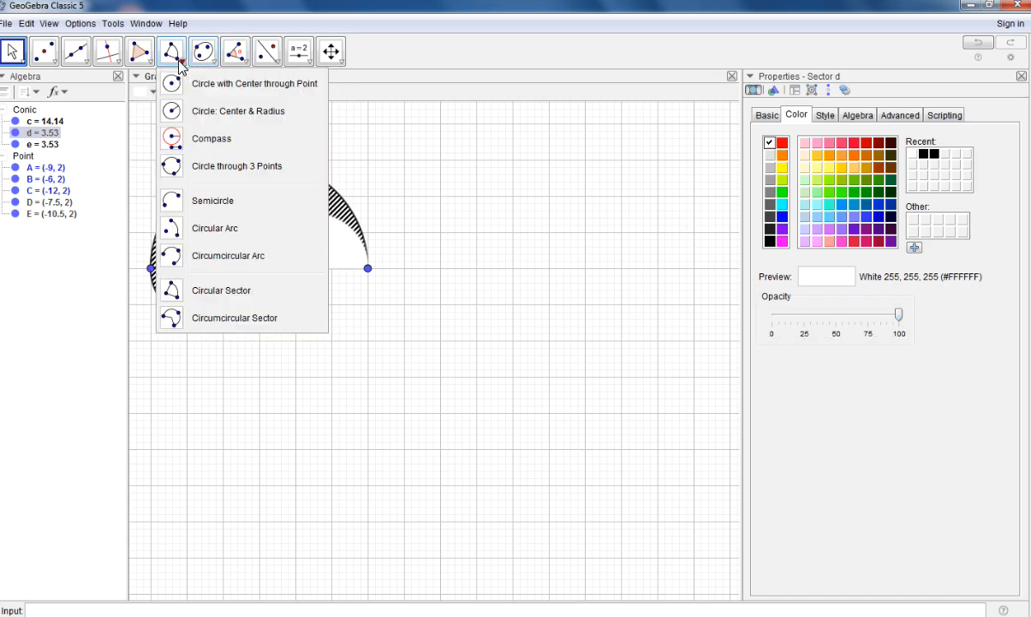
pyautogui.click(219, 236)
pyautogui.click(313, 268)
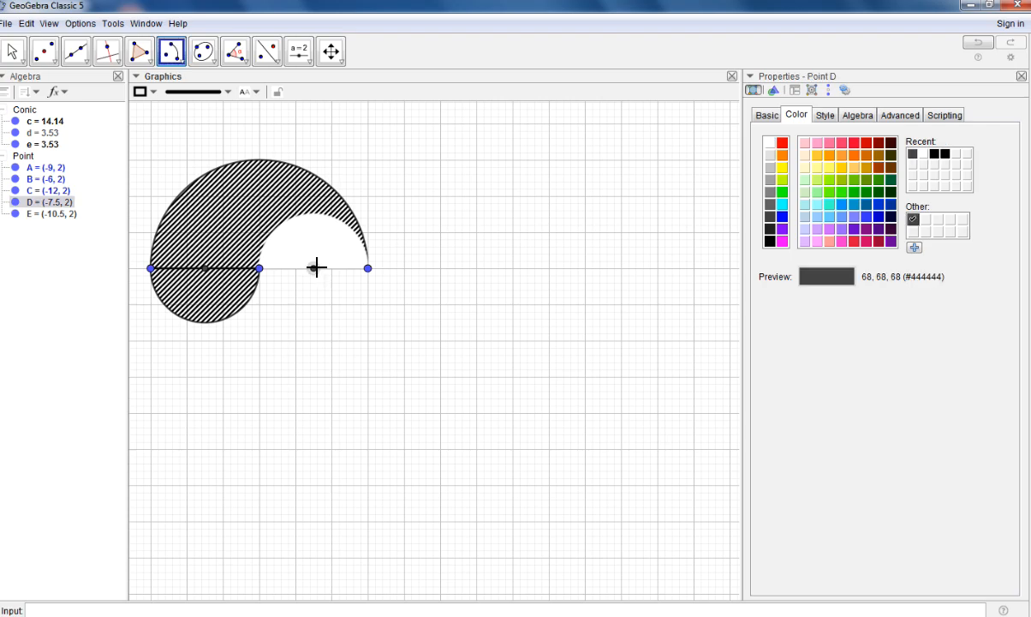
pyautogui.click(368, 268)
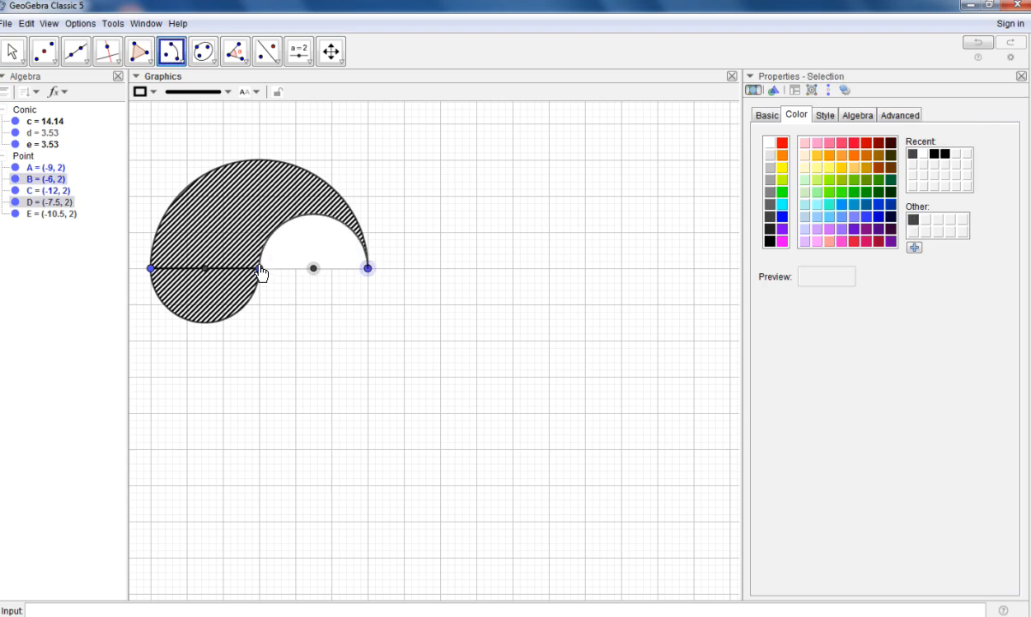
pyautogui.click(259, 268)
pyautogui.click(12, 51)
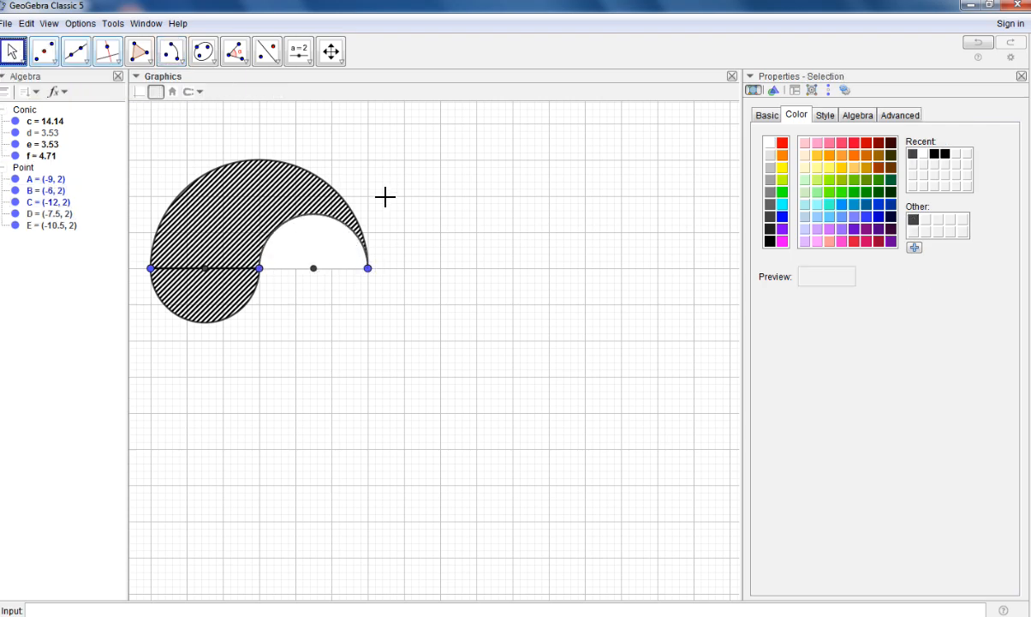
# Temporarily swap the grid for the axes and toggle the small lower sector's visibility off and on
pyautogui.click(156, 93)
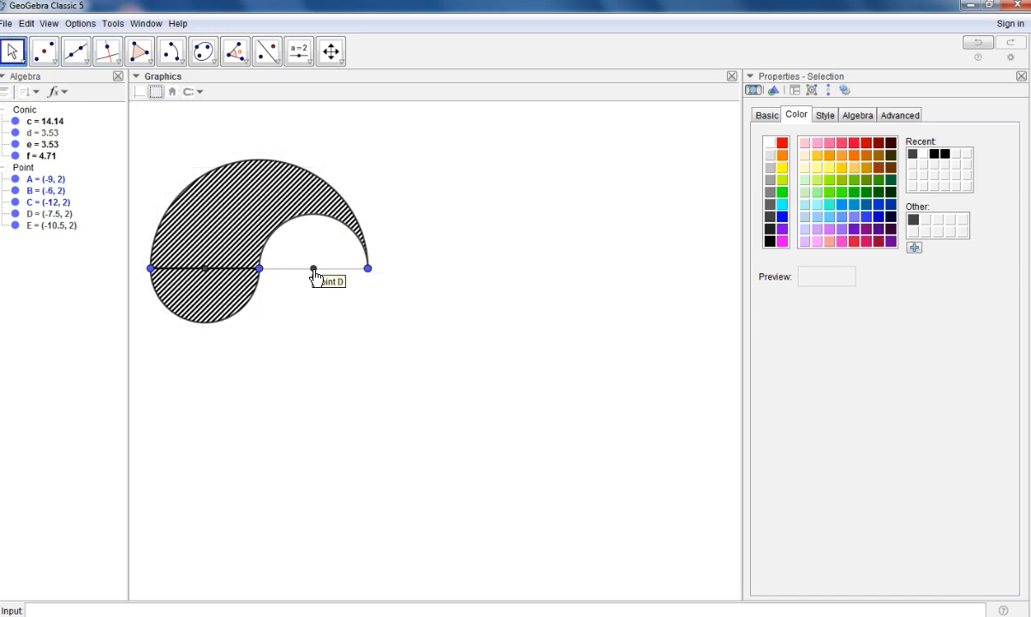
pyautogui.click(140, 91)
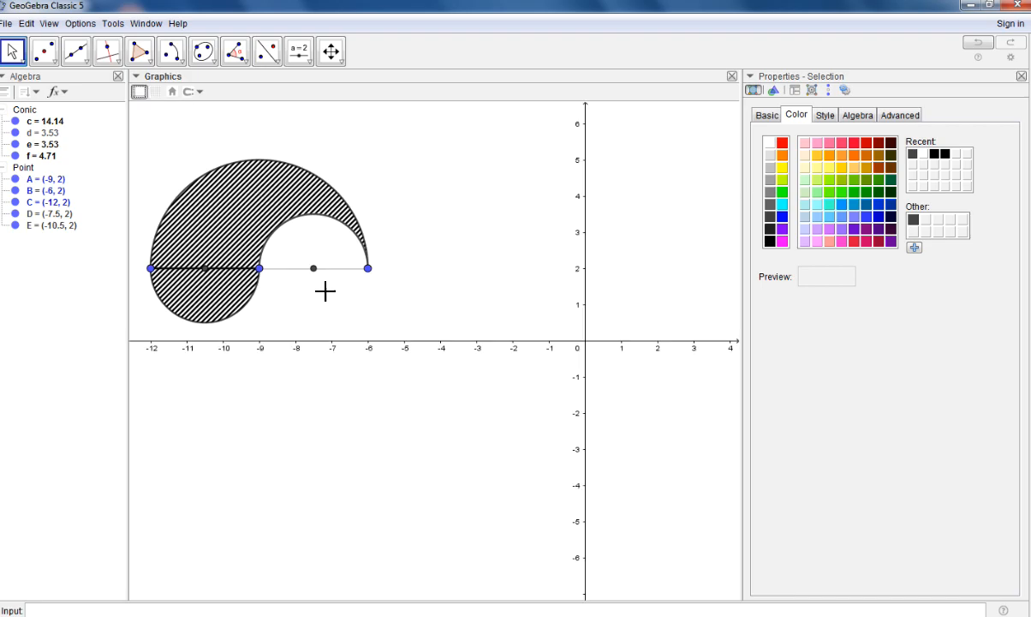
pyautogui.rightClick(220, 271)
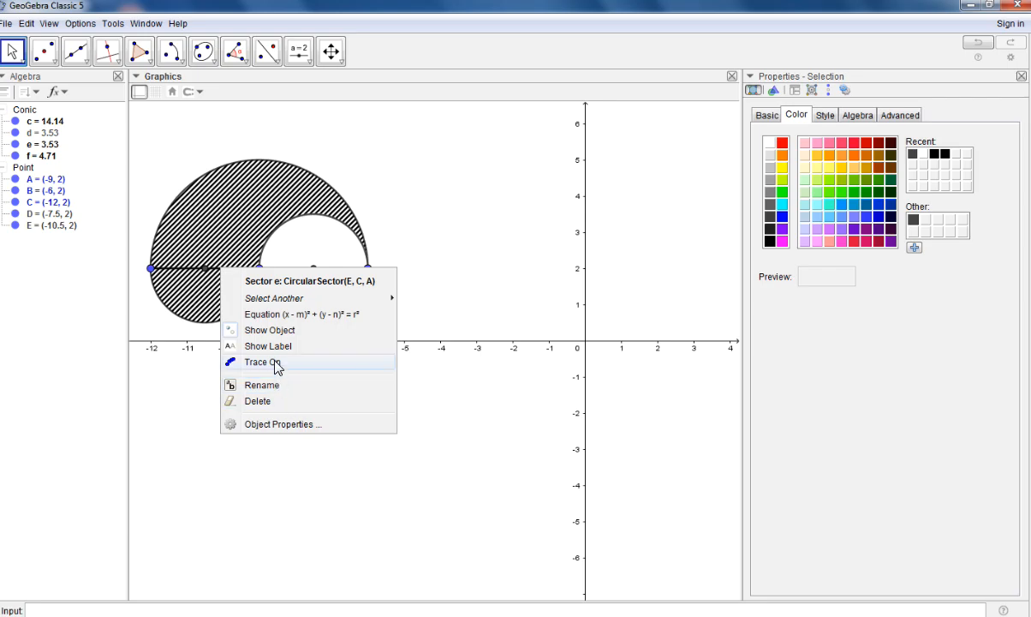
pyautogui.click(276, 331)
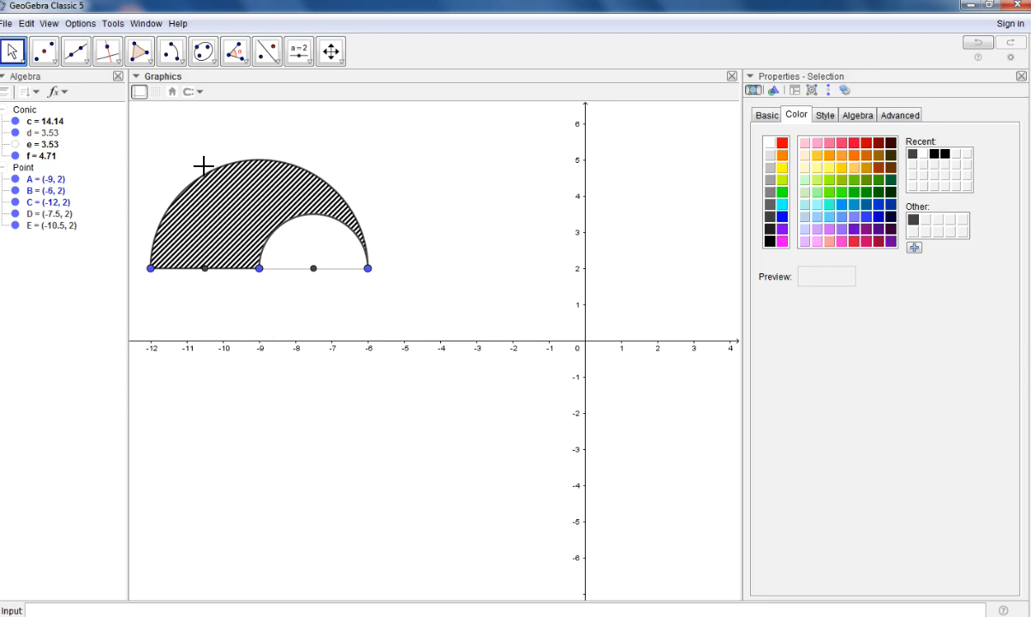
pyautogui.click(16, 144)
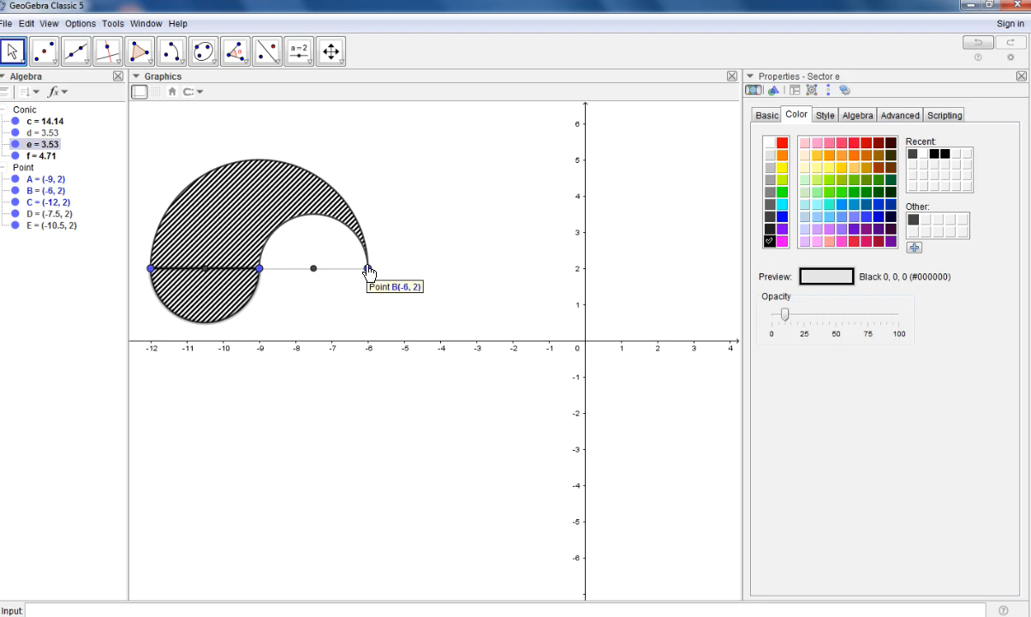
pyautogui.click(139, 92)
pyautogui.click(154, 91)
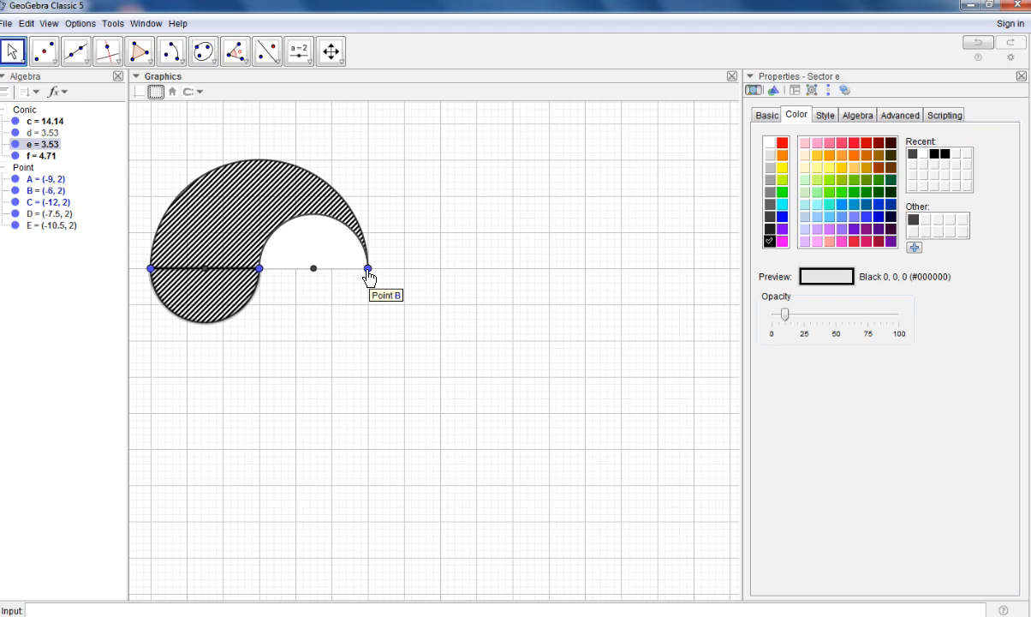
# Widen the graphics view and draw a square polygon below the figure with corners (-12, -1), (-8, -1), (-8, -5) and (-12, -5)
pyautogui.moveTo(742, 266); pyautogui.dragTo(786, 272)
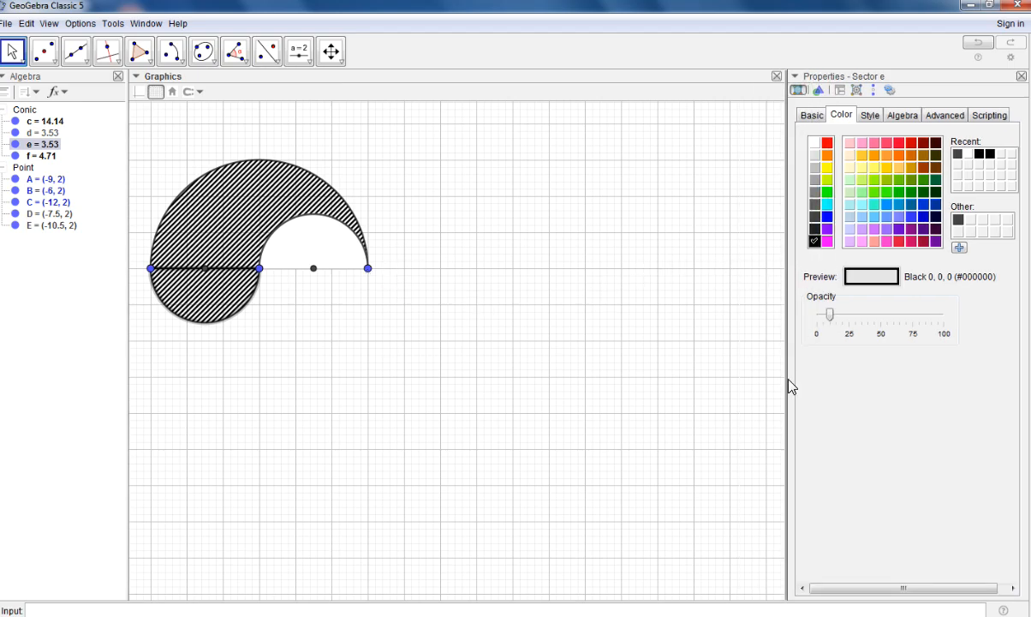
pyautogui.moveTo(785, 380); pyautogui.dragTo(815, 383)
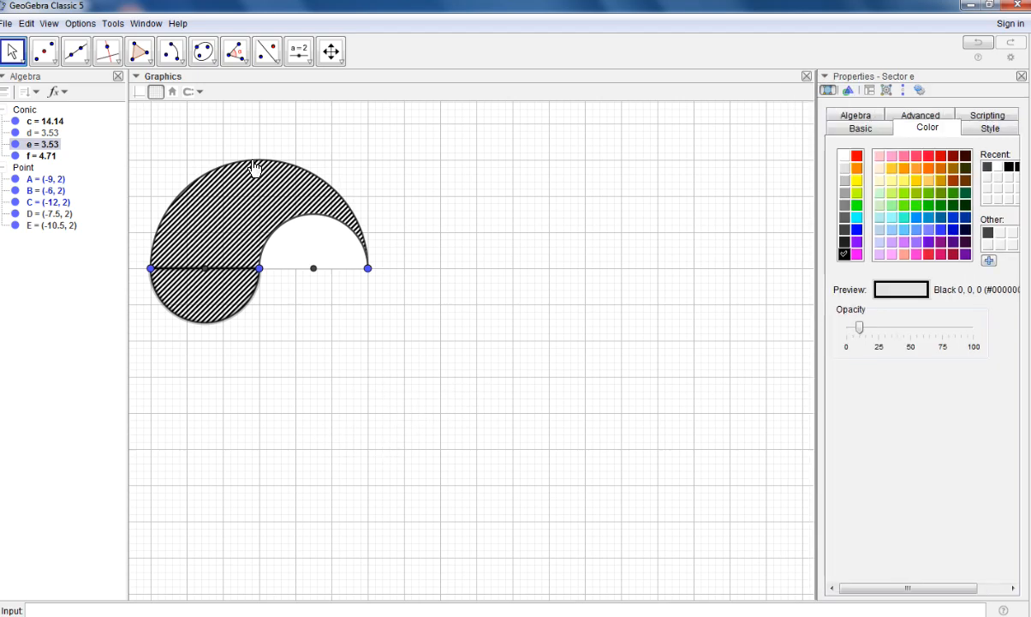
pyautogui.click(138, 51)
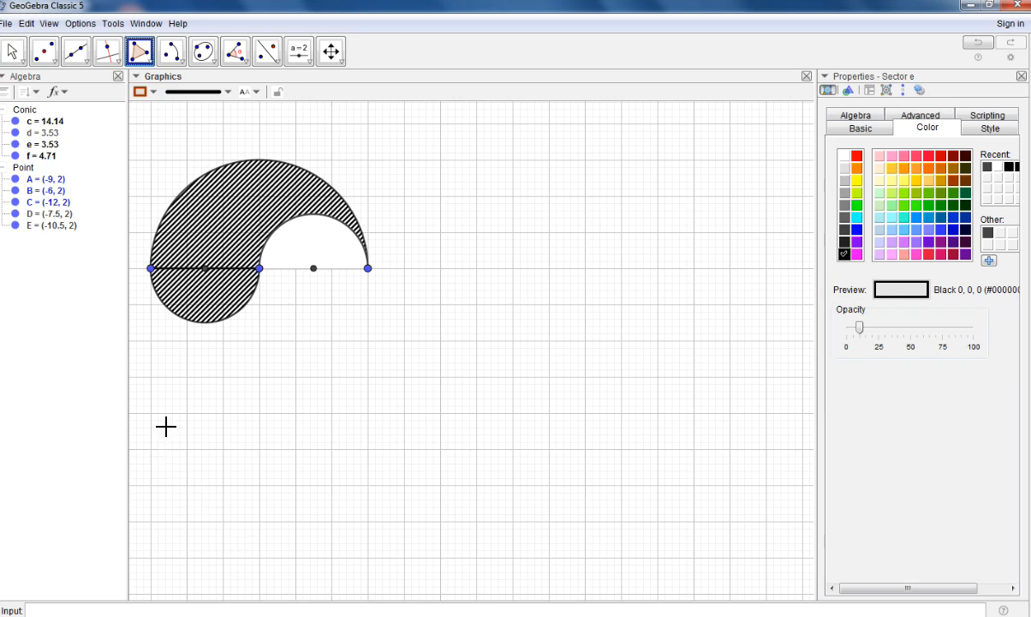
pyautogui.click(152, 381)
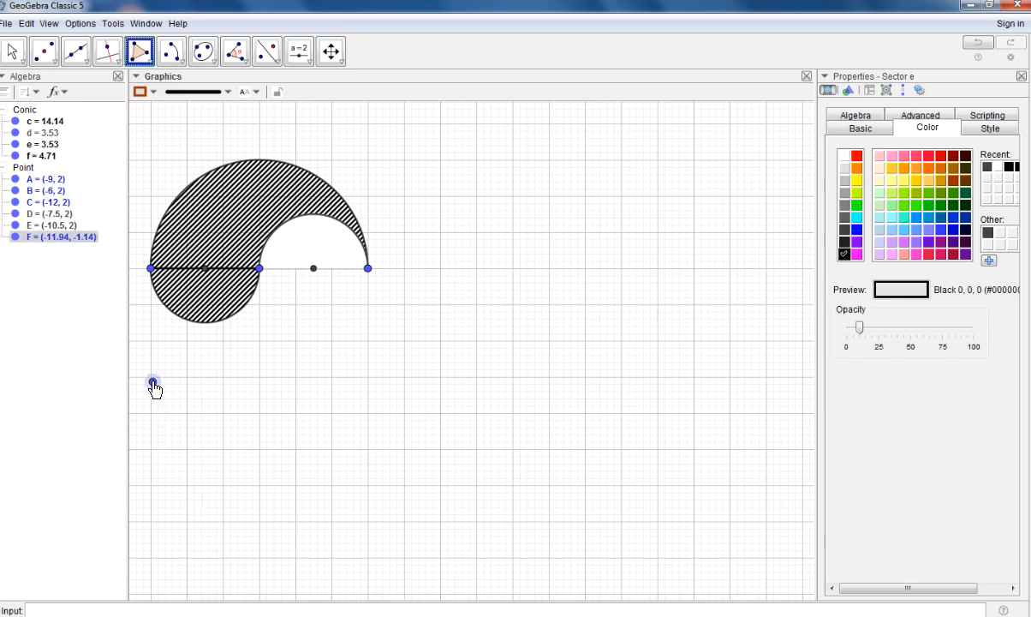
pyautogui.click(295, 377)
pyautogui.click(295, 520)
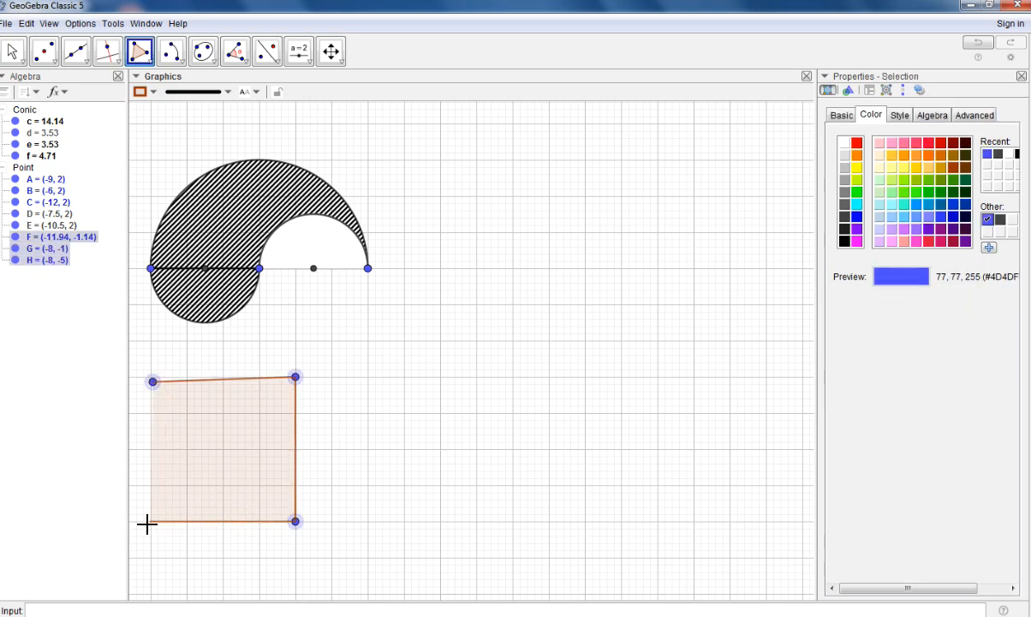
pyautogui.click(150, 520)
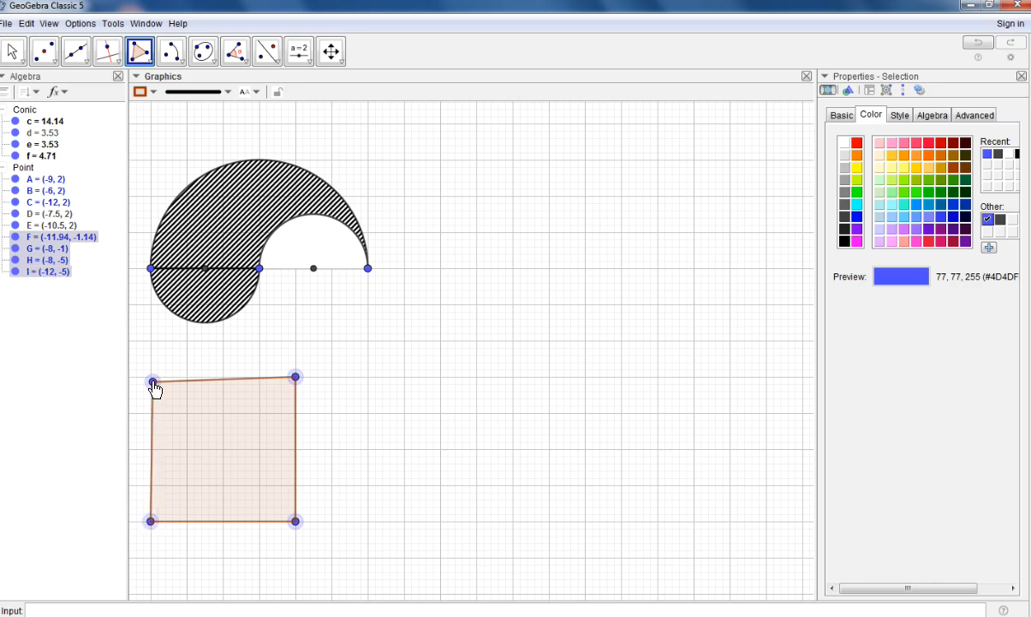
pyautogui.click(153, 382)
pyautogui.click(12, 51)
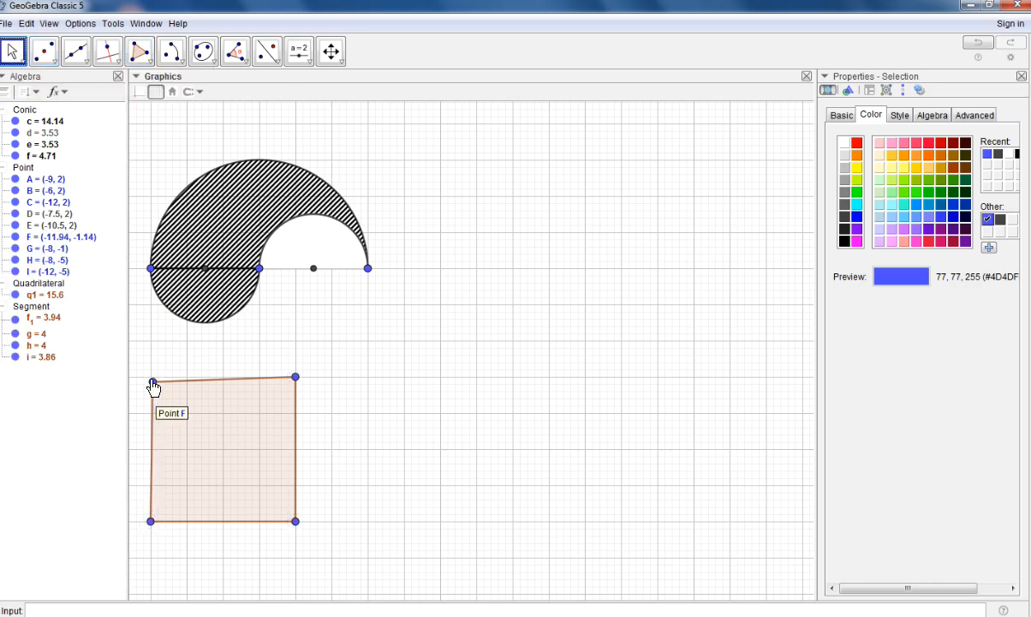
pyautogui.moveTo(153, 387); pyautogui.dragTo(152, 383)
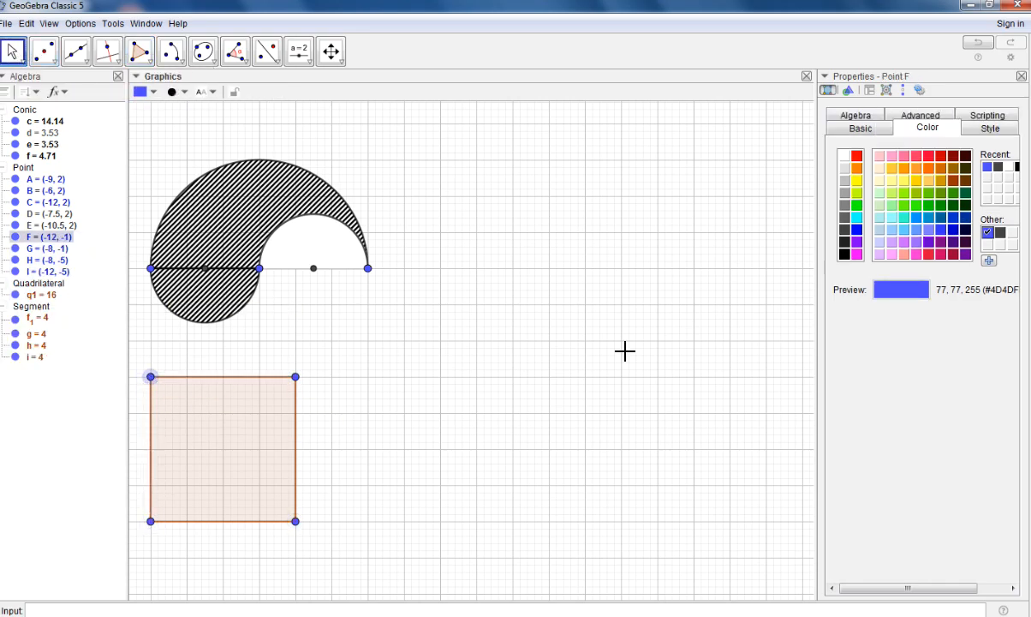
# Fill the square with Hatching at spacing 5 and change its colour to black
pyautogui.click(871, 128)
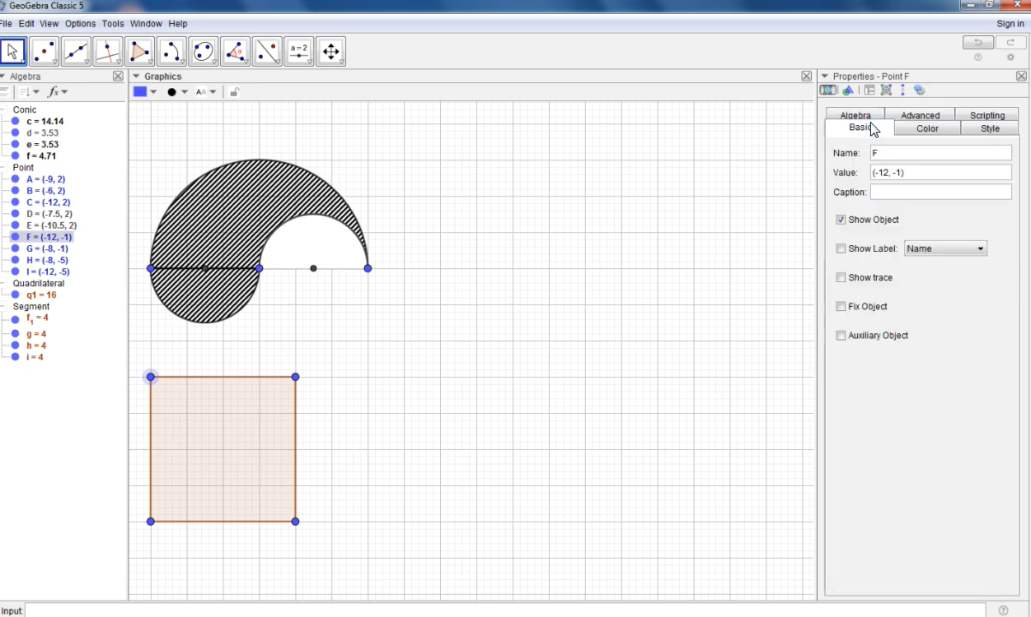
pyautogui.click(198, 444)
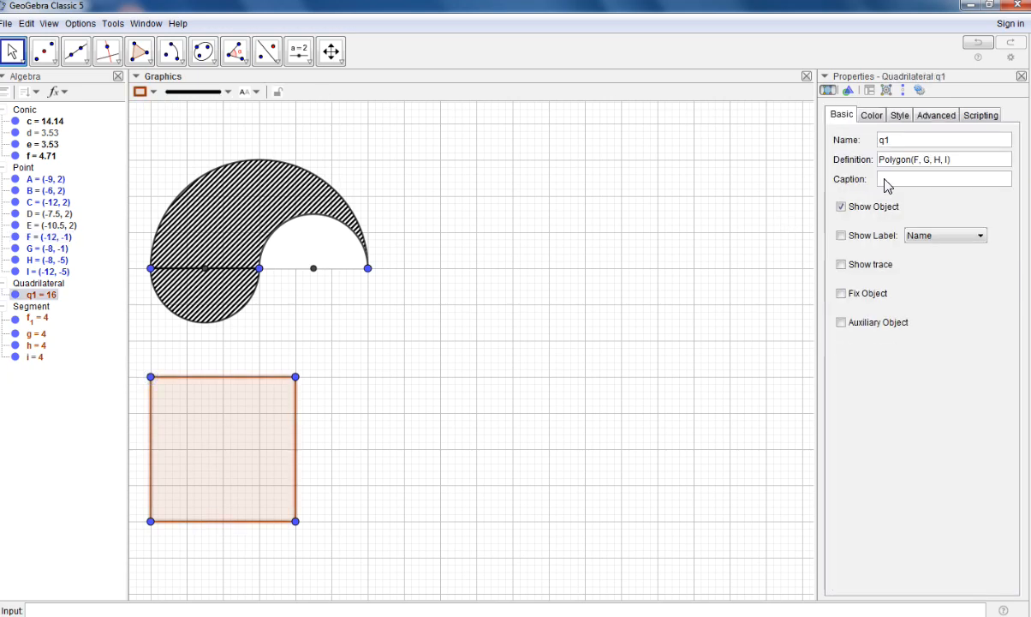
pyautogui.click(901, 115)
pyautogui.click(919, 286)
pyautogui.click(875, 299)
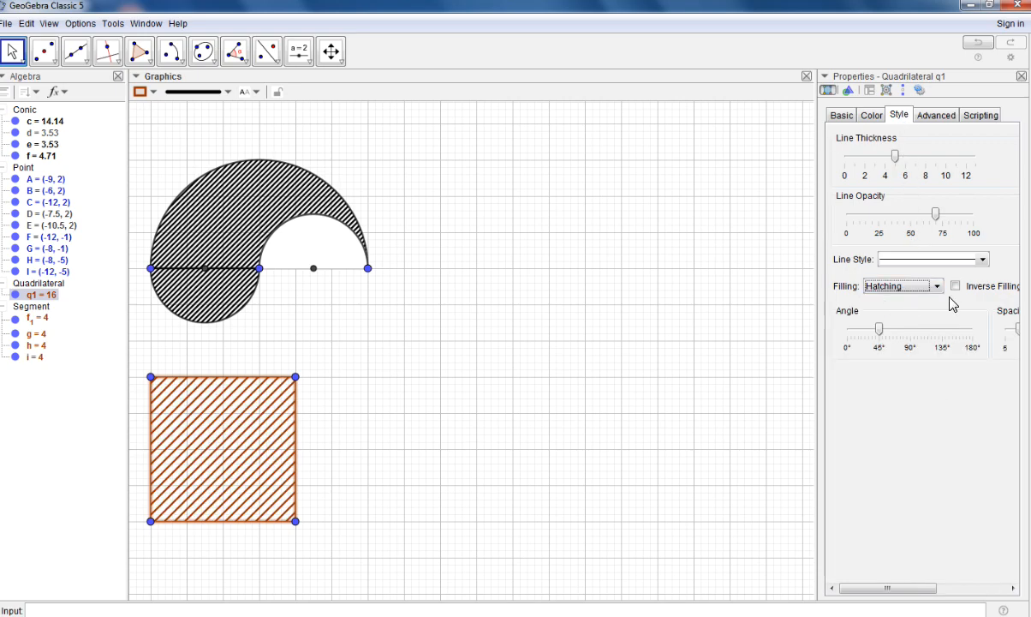
pyautogui.moveTo(1017, 330); pyautogui.dragTo(942, 330)
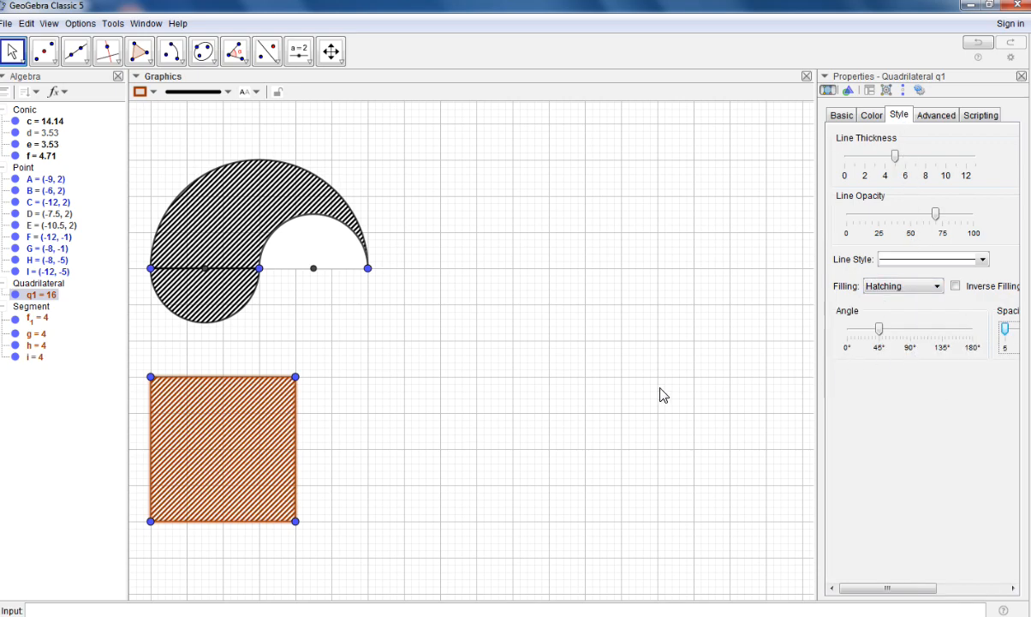
pyautogui.click(873, 115)
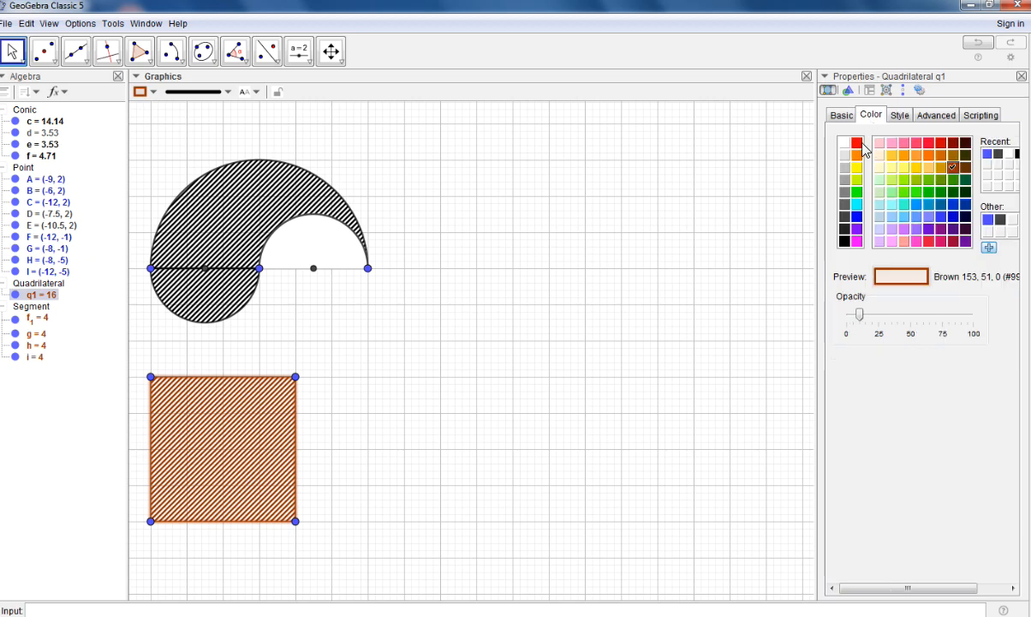
pyautogui.click(844, 240)
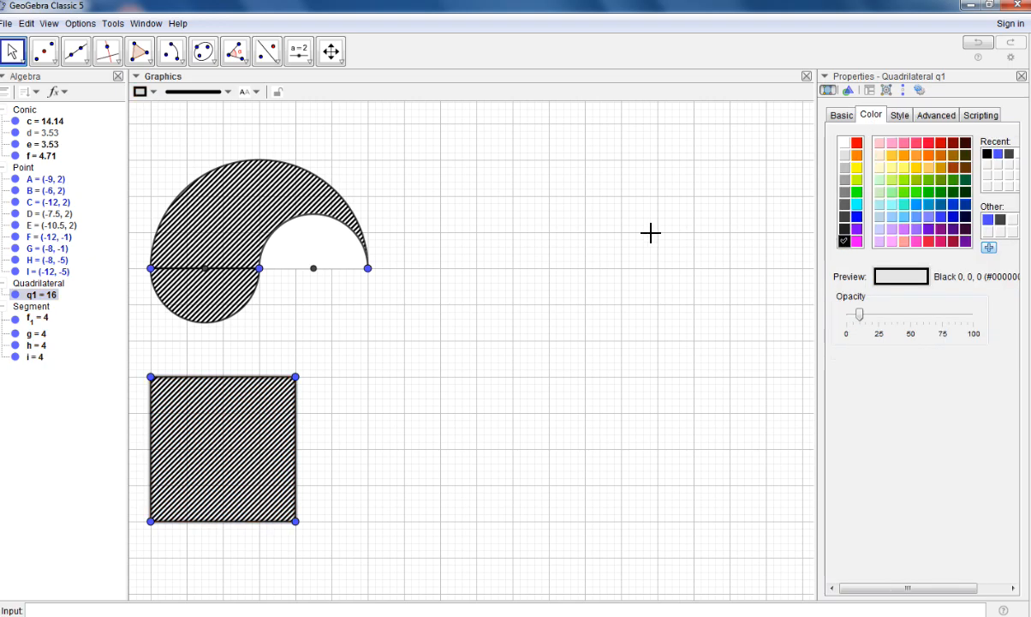
# Mark the midpoints of the square's two vertical sides, at (-8, -3) and (-12, -3)
pyautogui.click(172, 53)
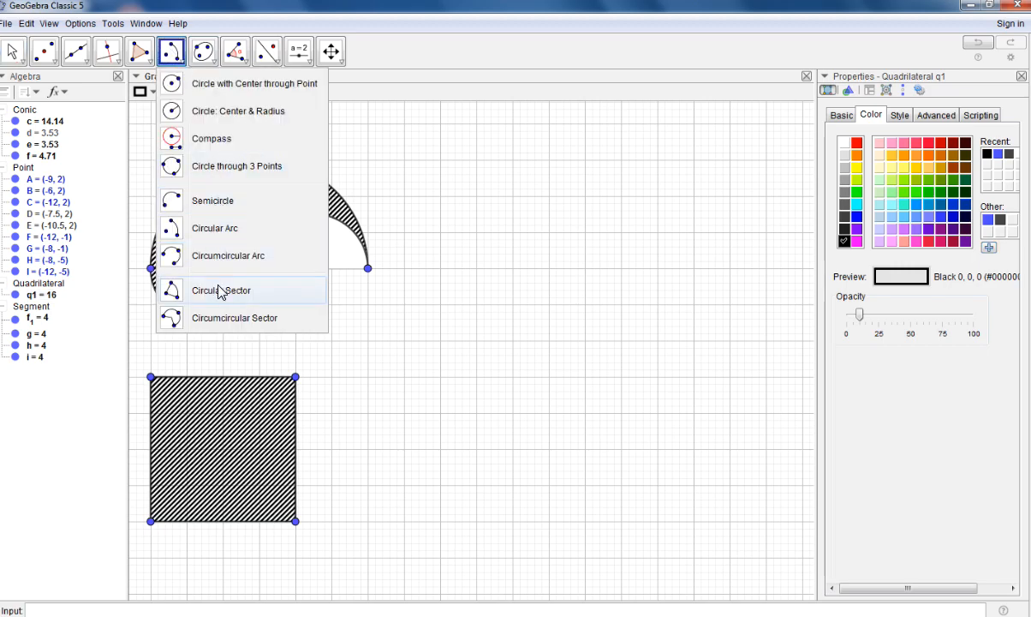
pyautogui.click(44, 52)
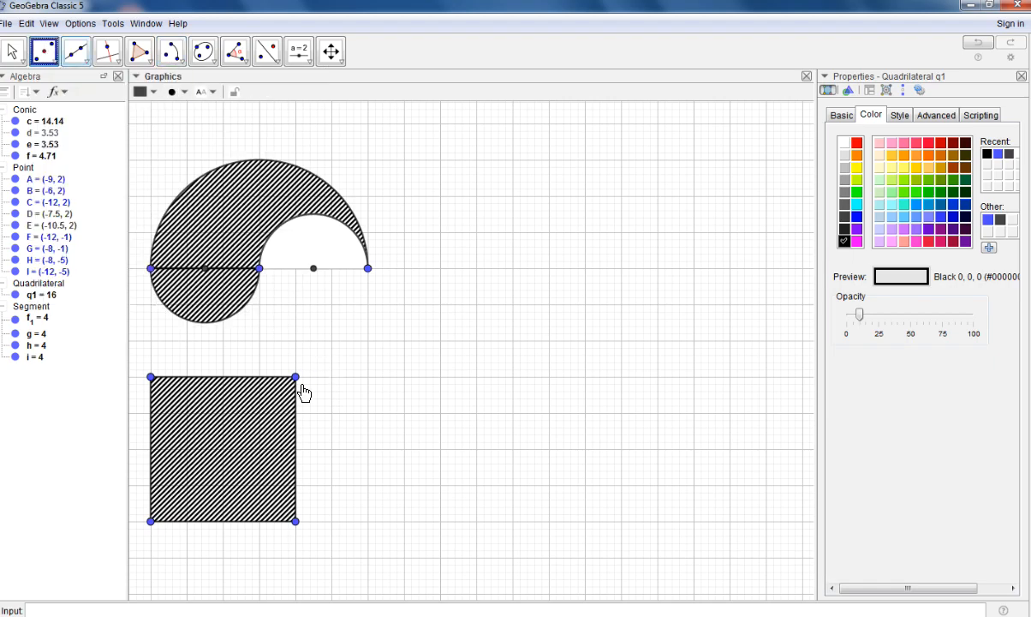
pyautogui.click(296, 447)
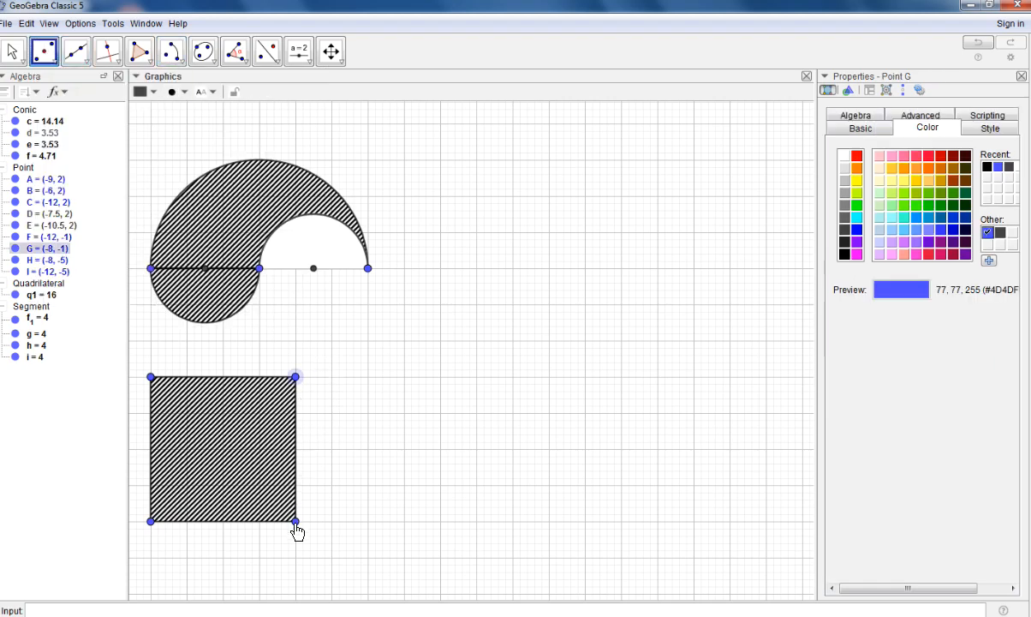
pyautogui.click(151, 377)
pyautogui.click(151, 448)
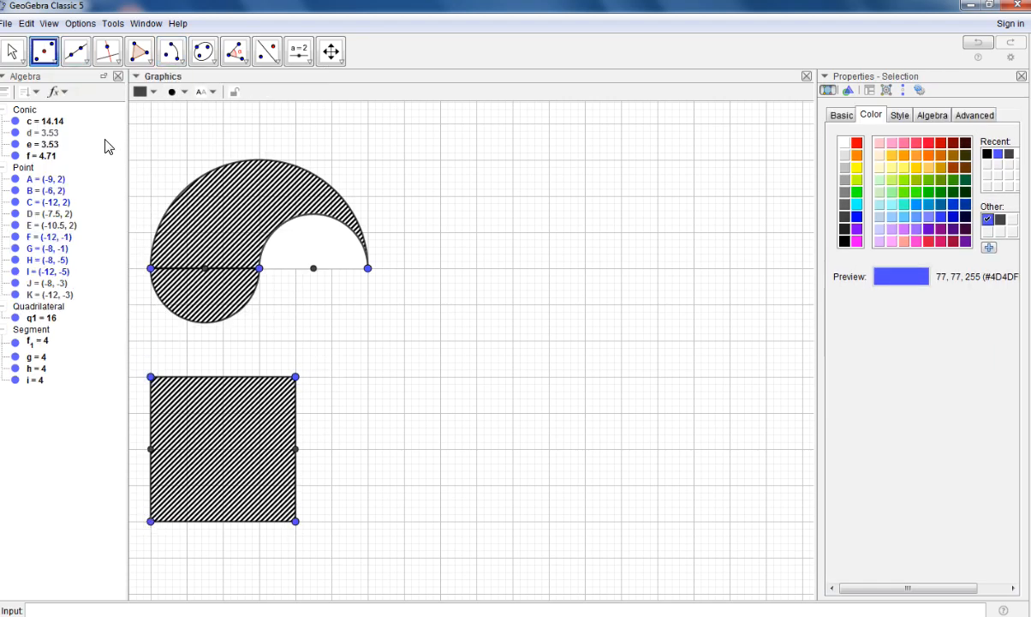
# Draw two Circular Sectors inside the square, one centred at J from G to H and one centred at K from I to F
pyautogui.click(178, 65)
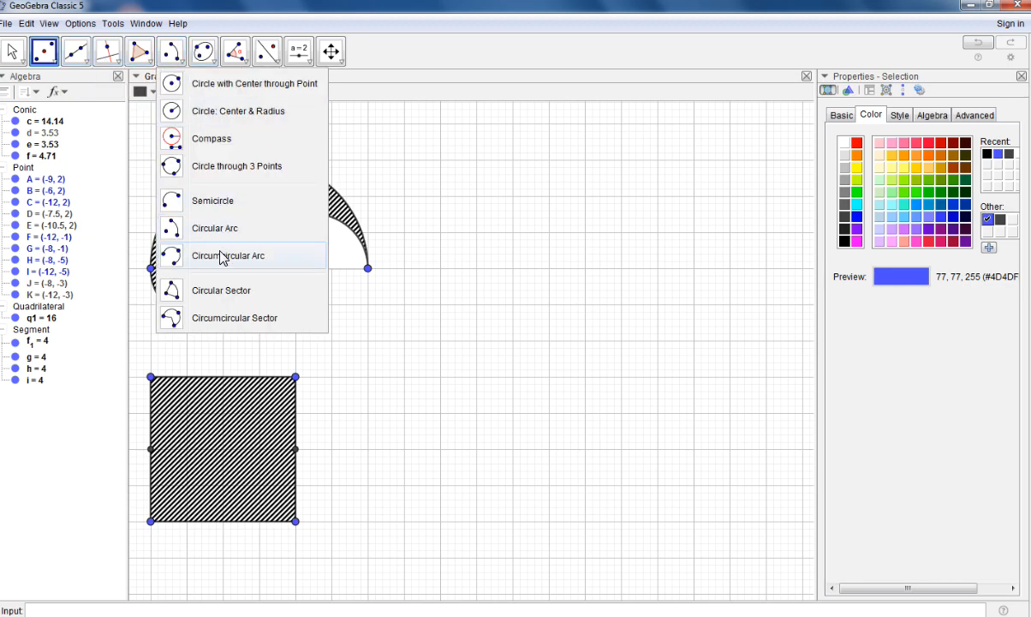
pyautogui.click(212, 291)
pyautogui.click(296, 378)
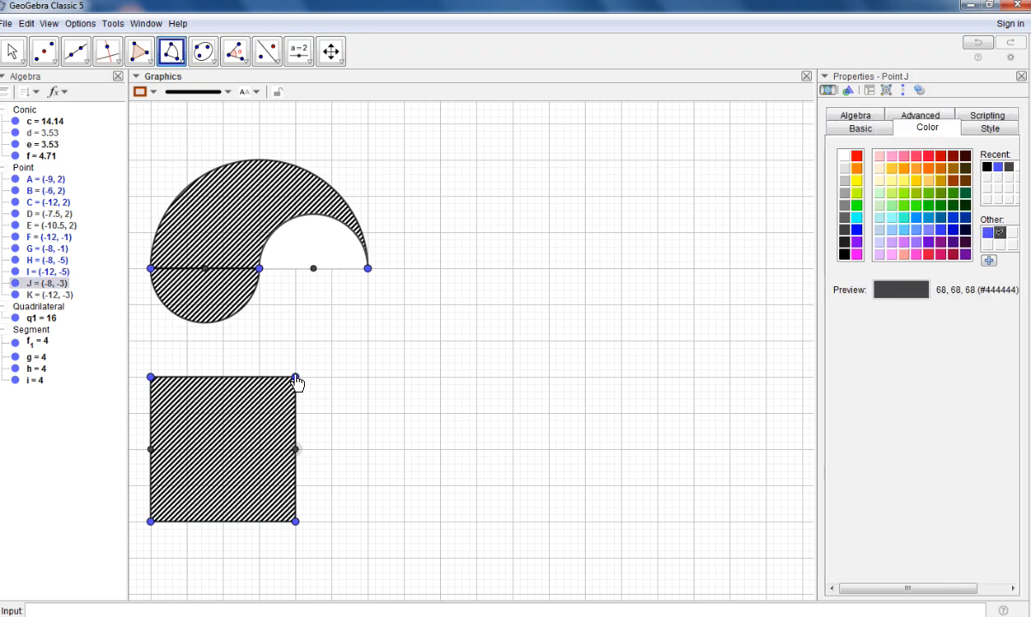
pyautogui.click(296, 376)
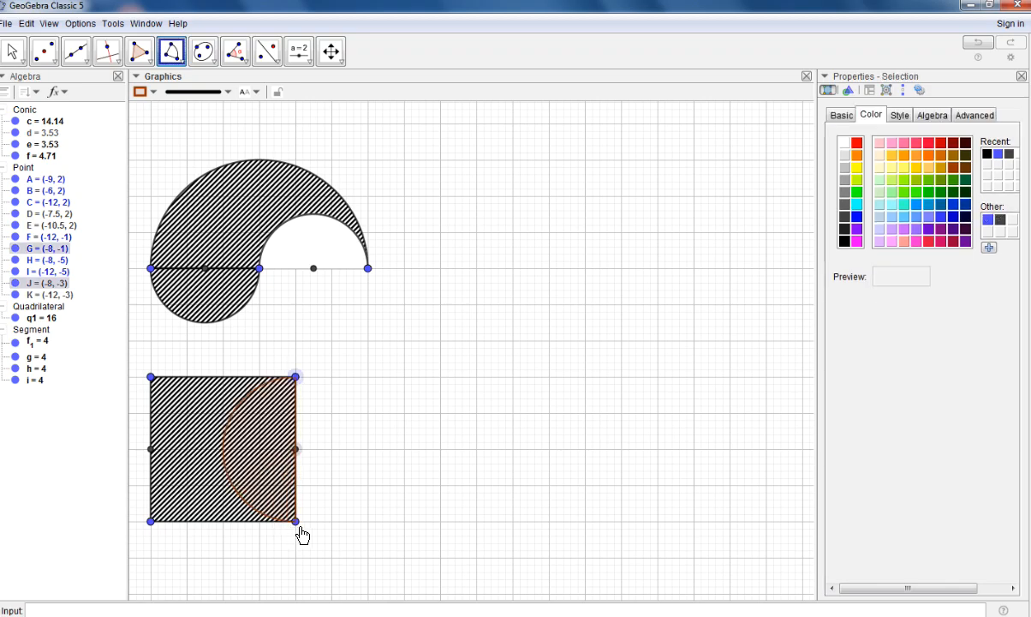
pyautogui.click(298, 529)
pyautogui.click(152, 510)
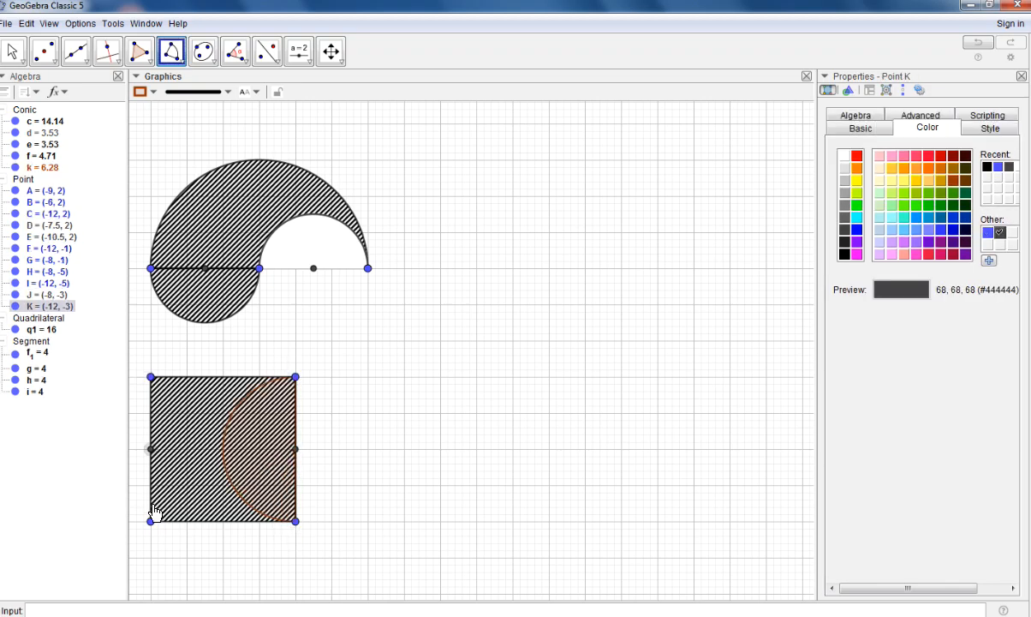
pyautogui.click(151, 519)
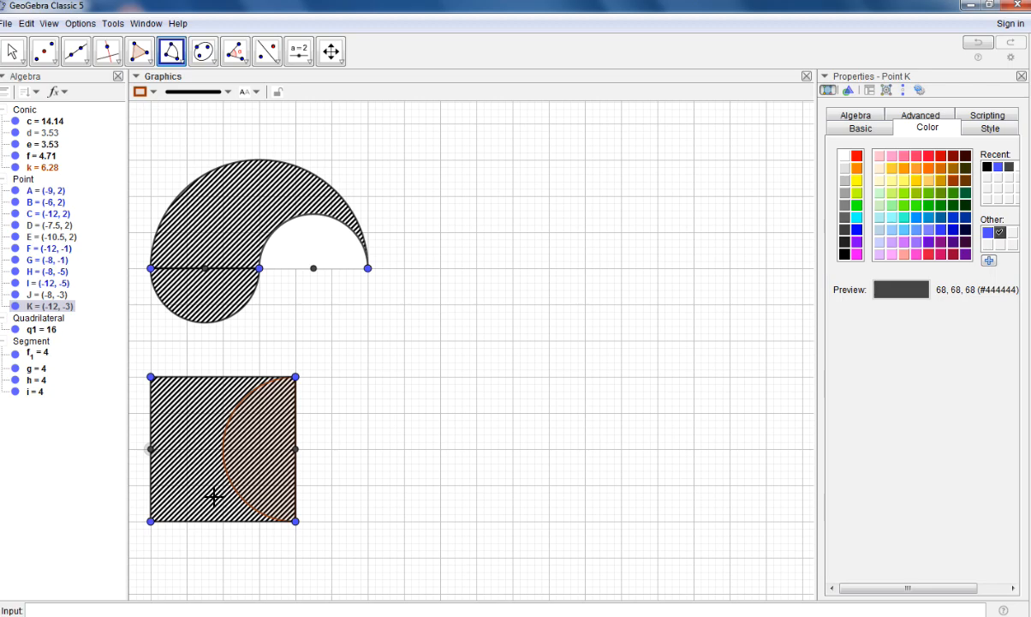
pyautogui.click(152, 377)
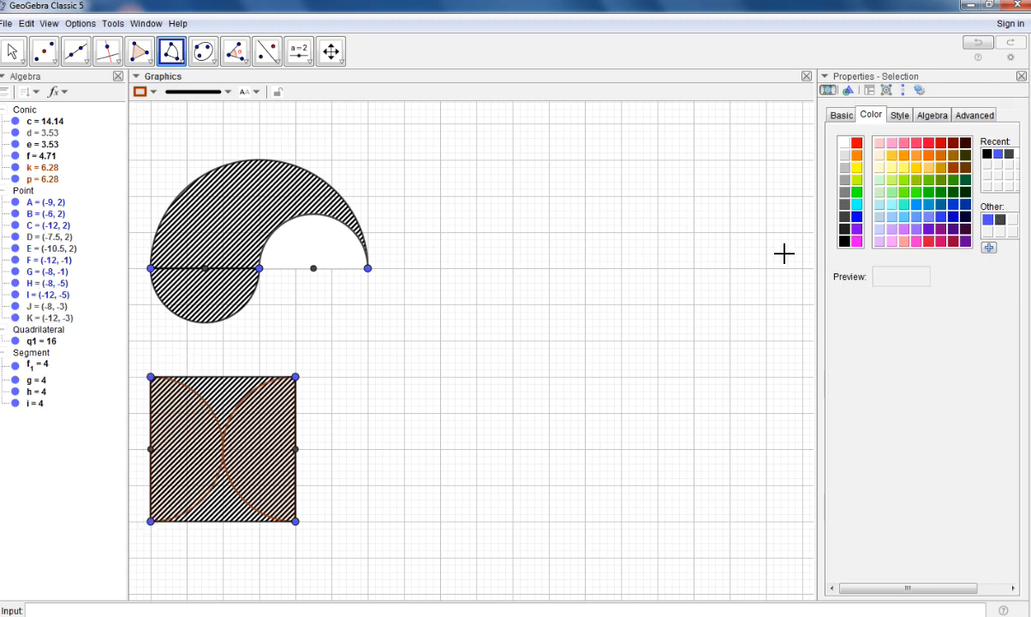
# Make both sectors inside the square white with 100 % opacity
pyautogui.click(12, 51)
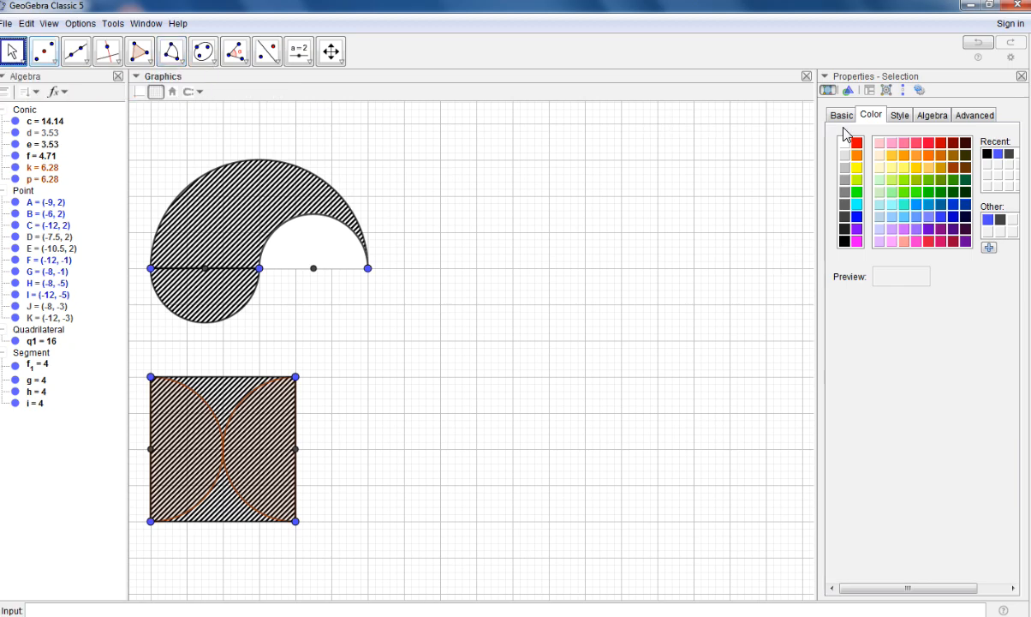
pyautogui.click(36, 168)
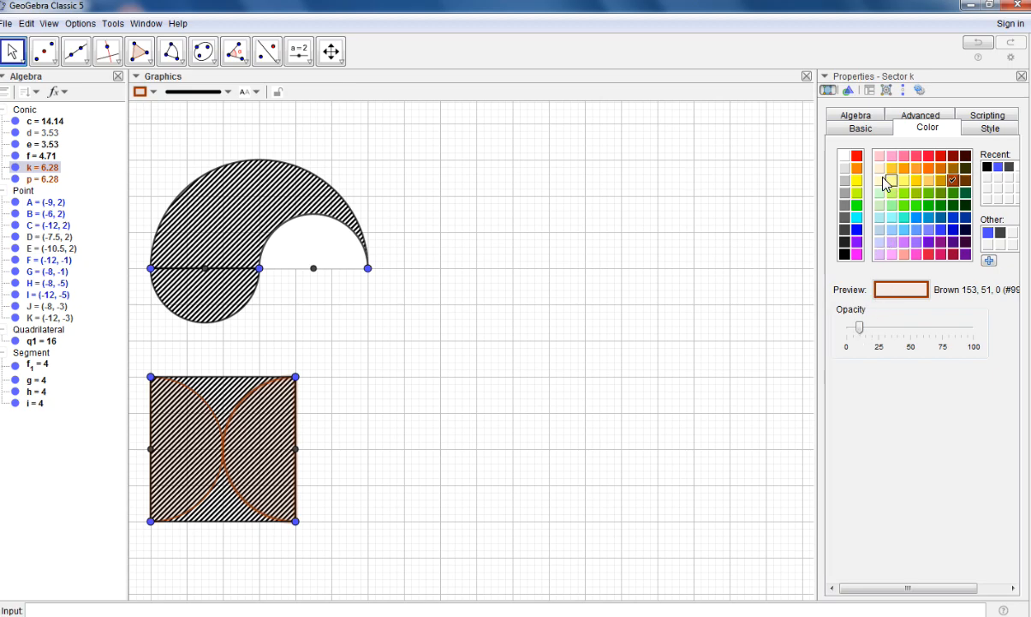
pyautogui.click(844, 155)
pyautogui.moveTo(860, 326); pyautogui.dragTo(973, 326)
pyautogui.click(45, 180)
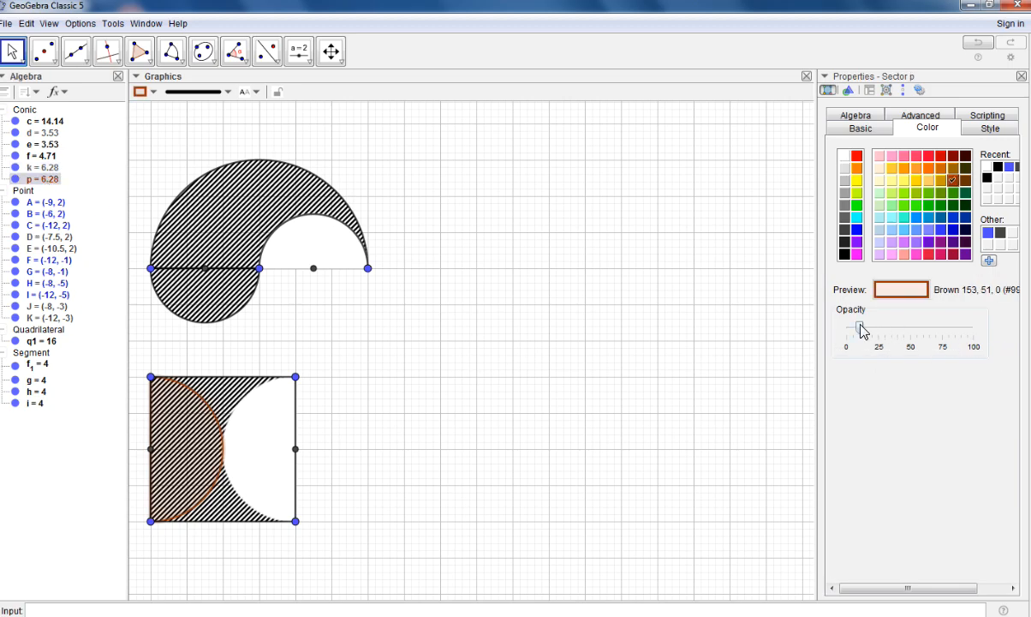
pyautogui.moveTo(858, 328); pyautogui.dragTo(972, 326)
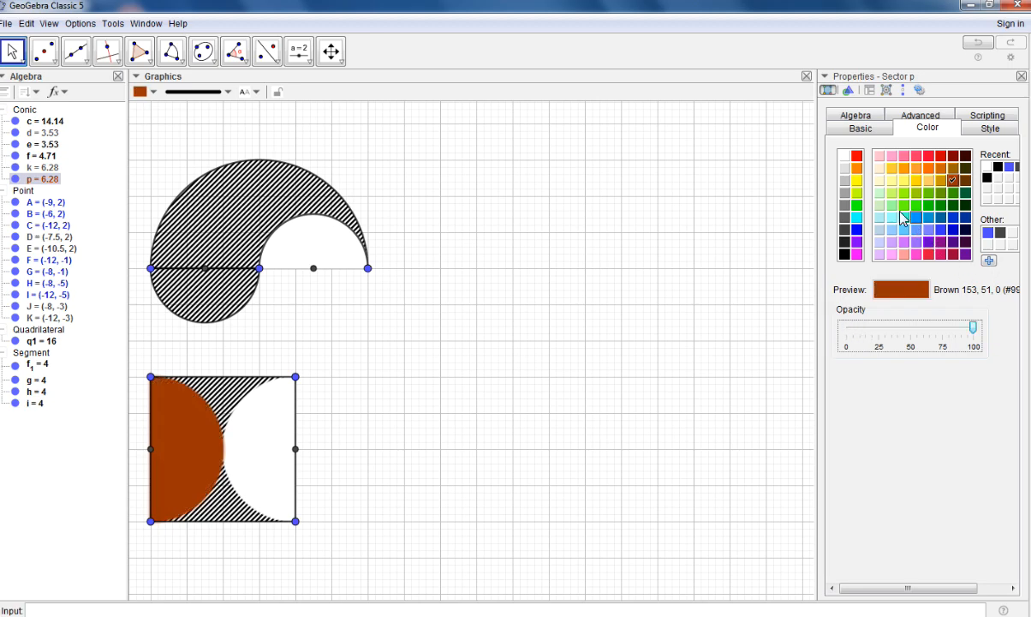
pyautogui.click(844, 157)
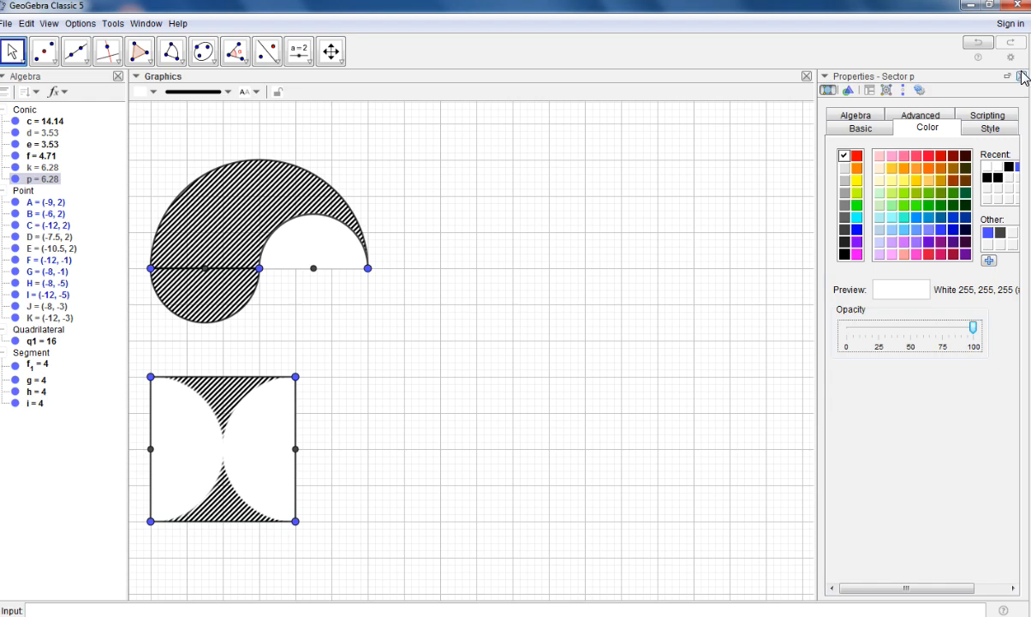
# Outline both white sectors with Circular Arcs, centred at J from G to H and at K from I to F
pyautogui.click(183, 64)
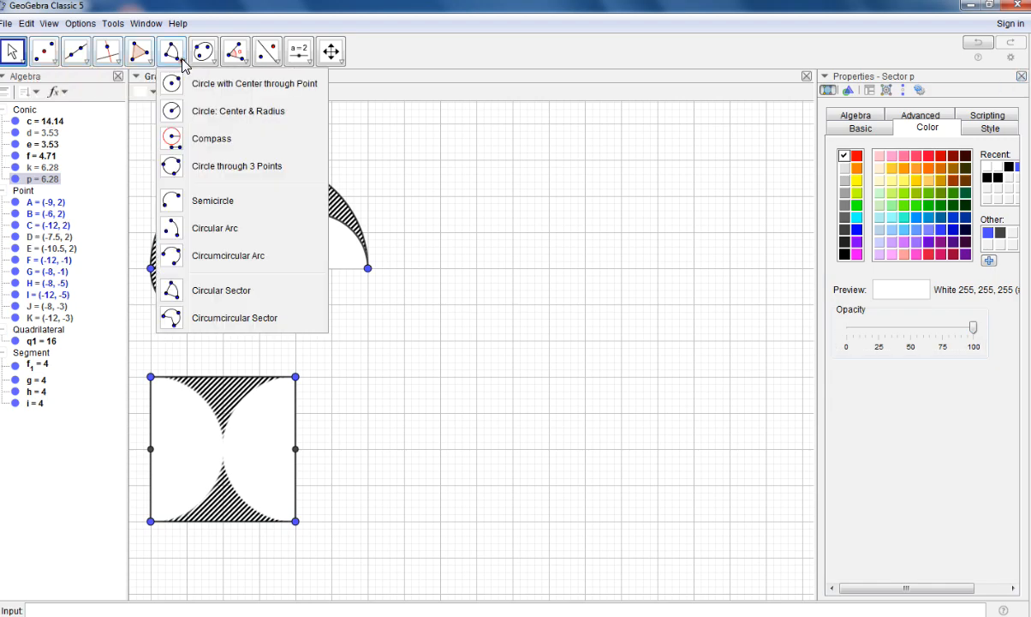
pyautogui.click(204, 226)
pyautogui.click(296, 449)
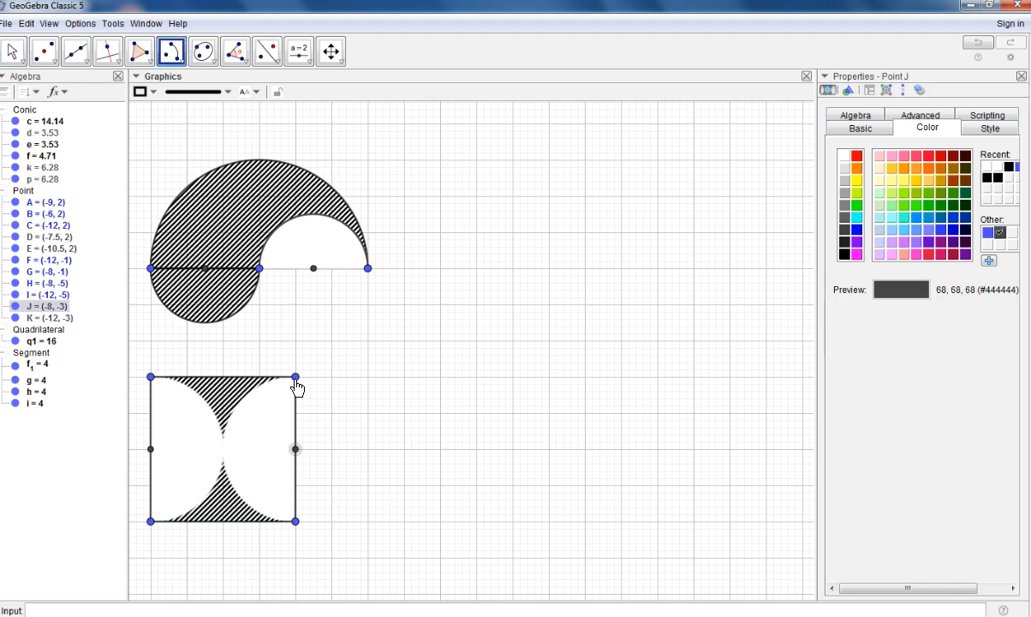
pyautogui.click(295, 377)
pyautogui.click(298, 525)
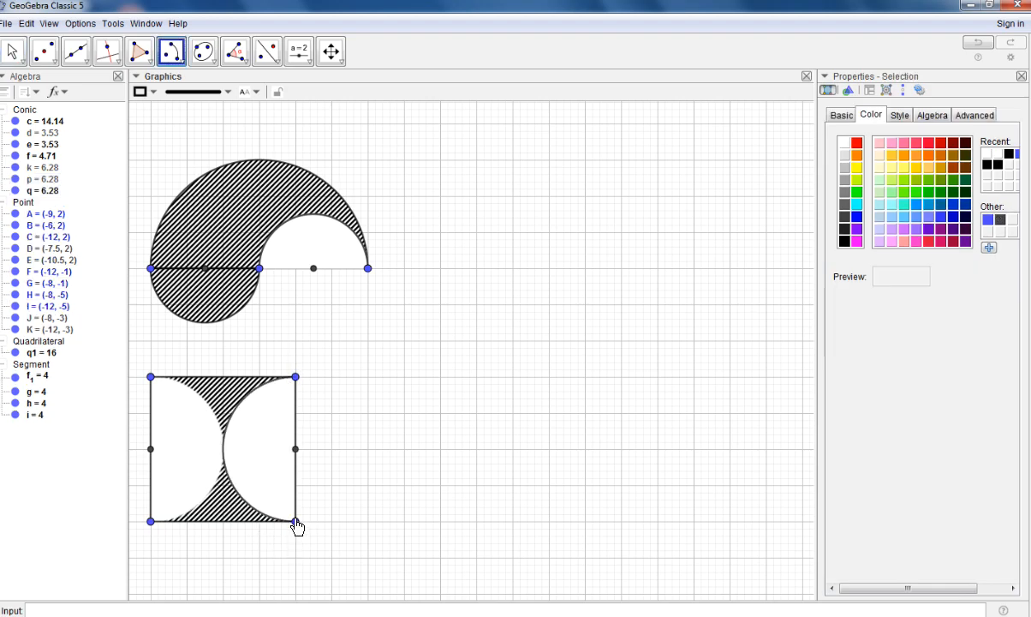
pyautogui.click(150, 450)
pyautogui.click(150, 522)
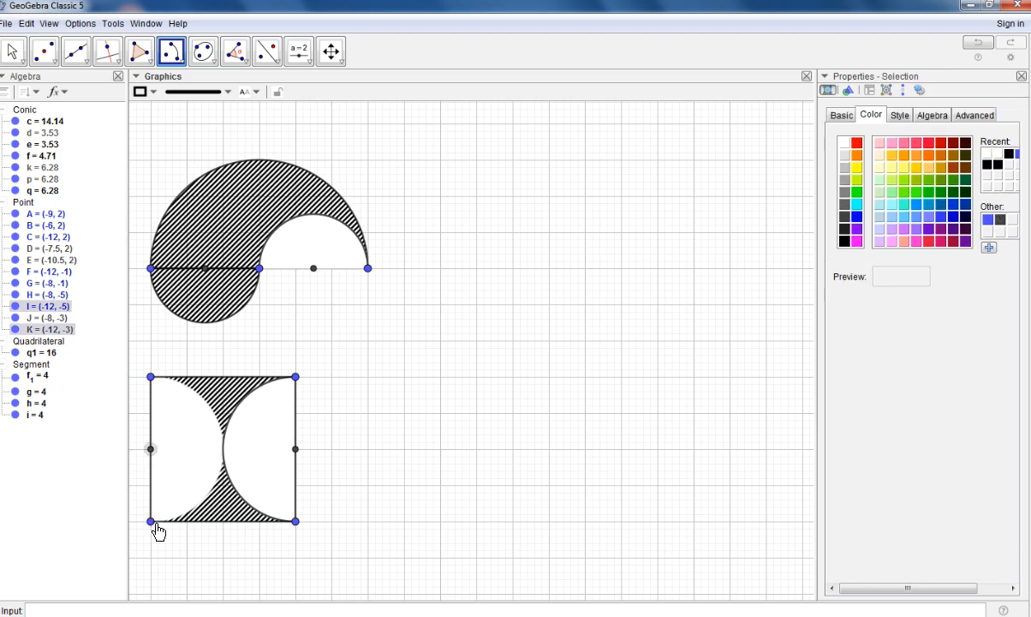
pyautogui.click(152, 377)
pyautogui.click(10, 52)
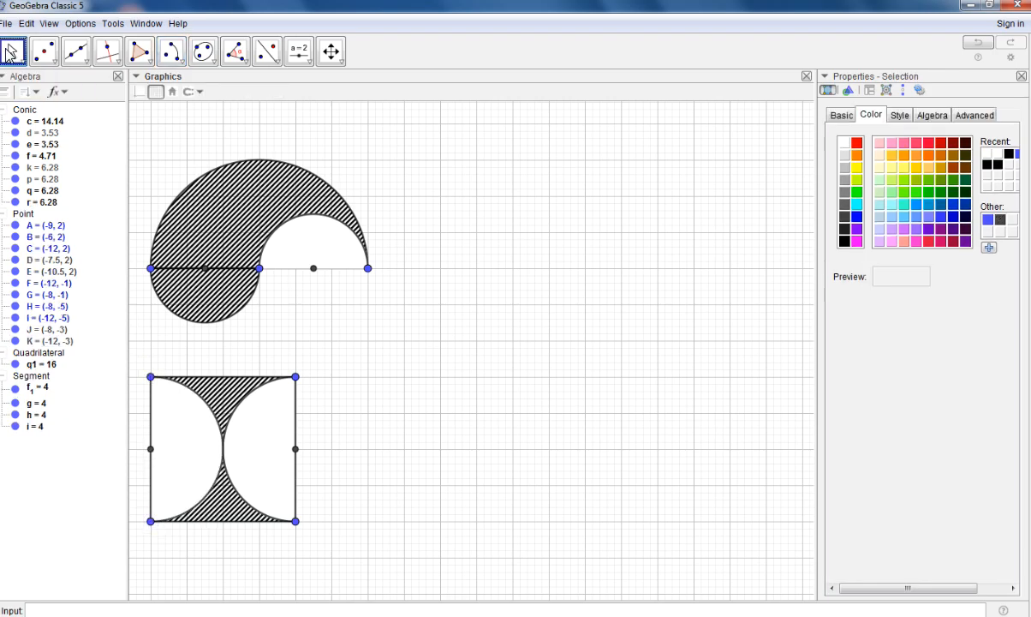
# Duplicate both figures and move each copy 10 units to the right of its original
pyautogui.click(11, 51)
pyautogui.moveTo(140, 140); pyautogui.dragTo(460, 540)
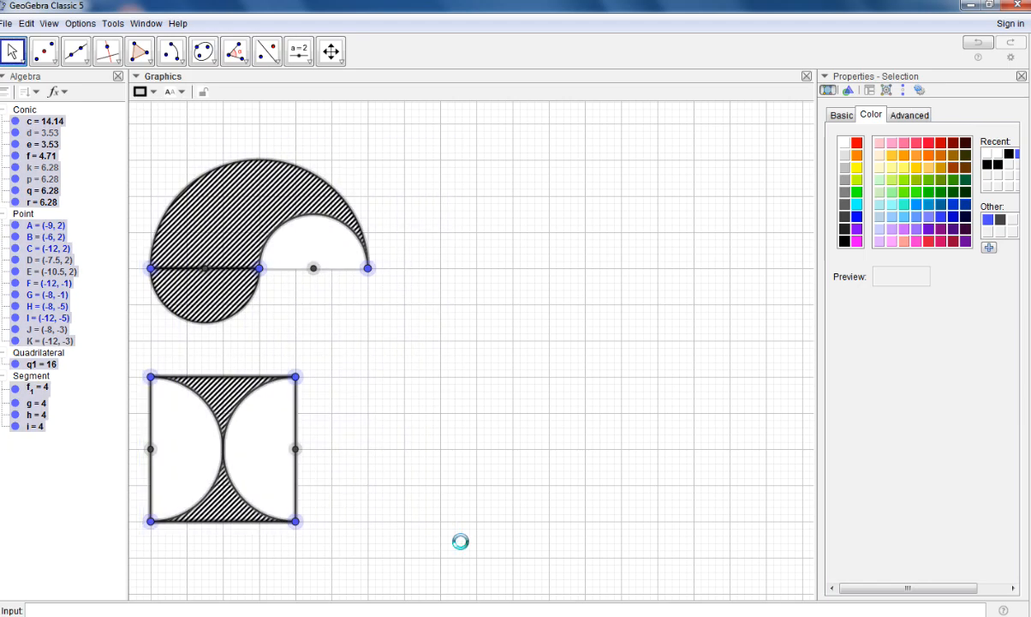
pyautogui.click(528, 375)
pyautogui.hotkey('ctrl', 'v')
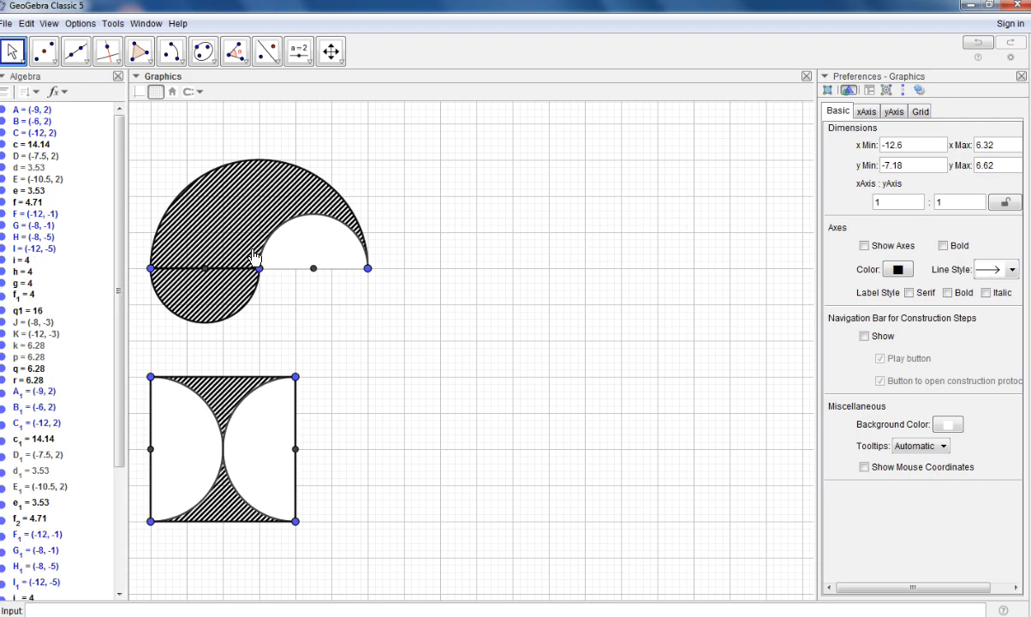
pyautogui.moveTo(235, 242); pyautogui.dragTo(598, 246)
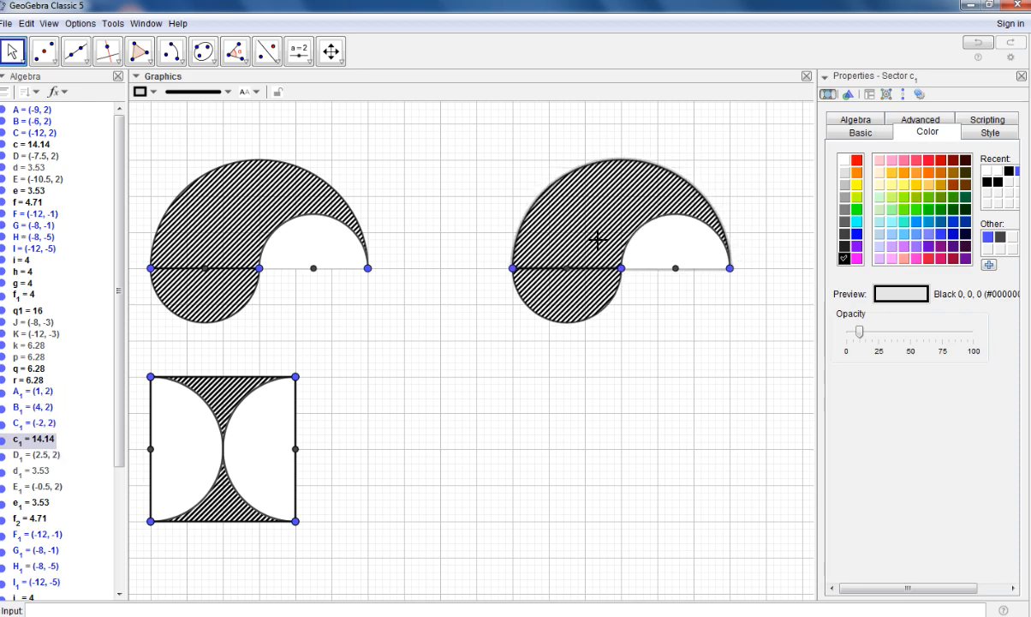
pyautogui.moveTo(233, 450); pyautogui.dragTo(481, 433)
pyautogui.moveTo(631, 458); pyautogui.dragTo(612, 470)
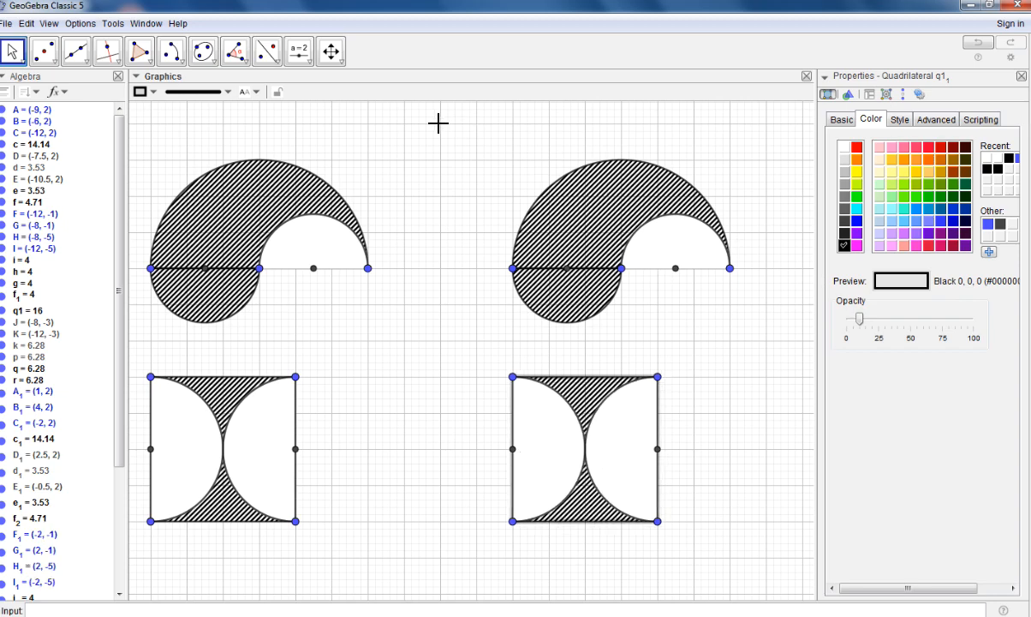
# Close the object properties and clear the selection of the copied figures
pyautogui.moveTo(435, 123); pyautogui.dragTo(758, 597)
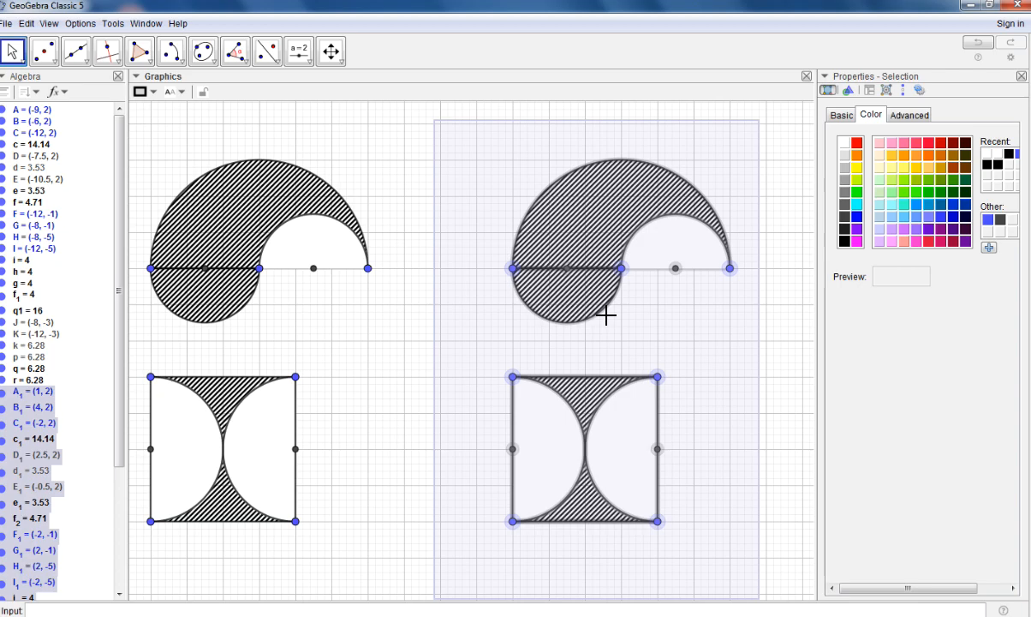
pyautogui.click(1021, 76)
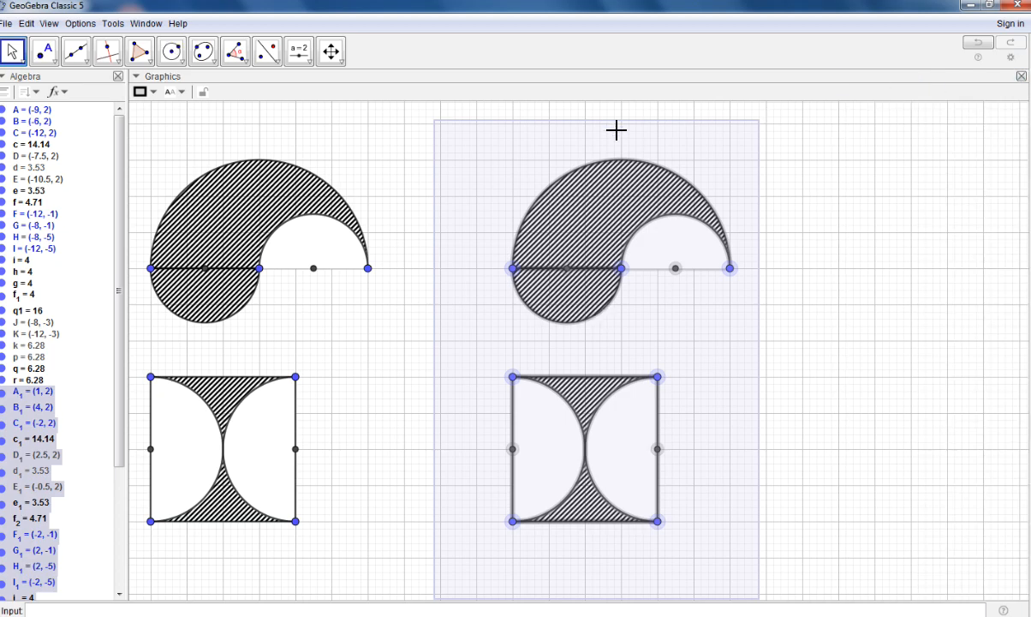
pyautogui.click(347, 152)
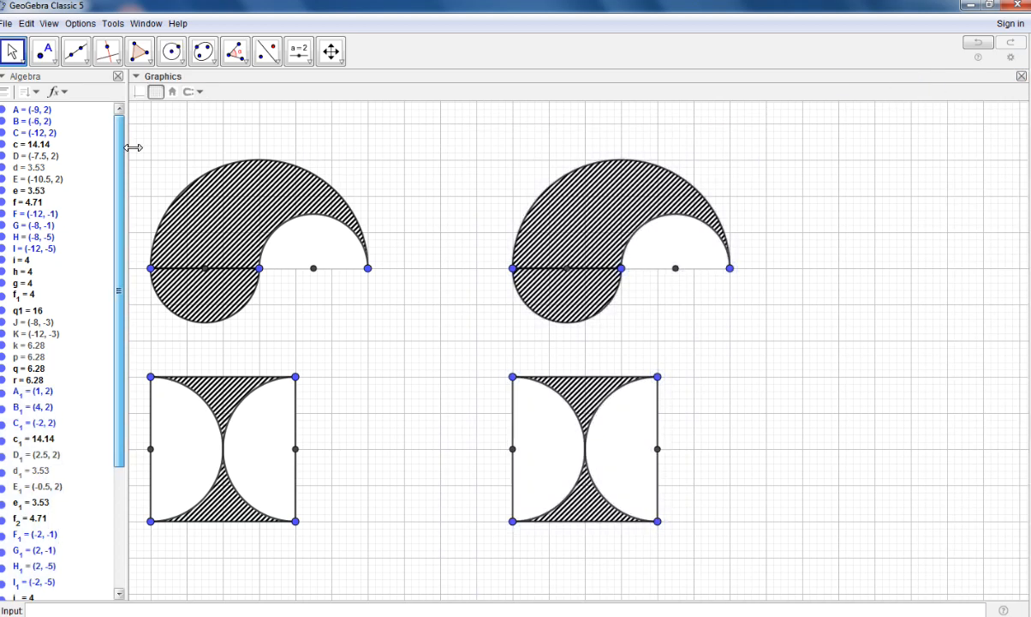
pyautogui.scroll(-1, 121, 210)
pyautogui.moveTo(121, 209); pyautogui.dragTo(130, 157)
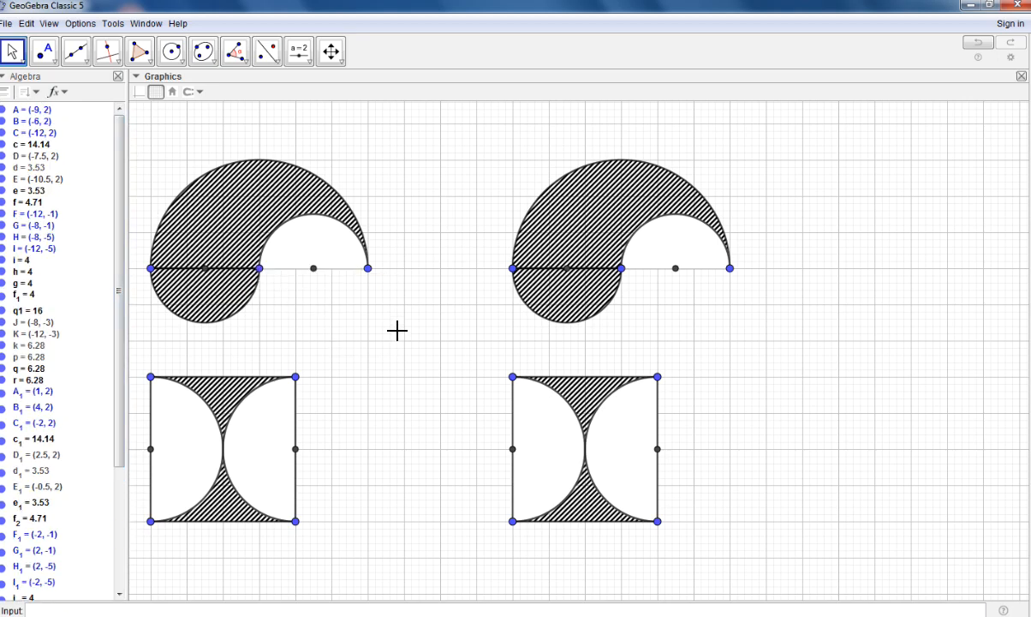
# Hide points A, B, C, D and E of the original semicircle figure
pyautogui.rightClick(368, 269)
pyautogui.click(405, 314)
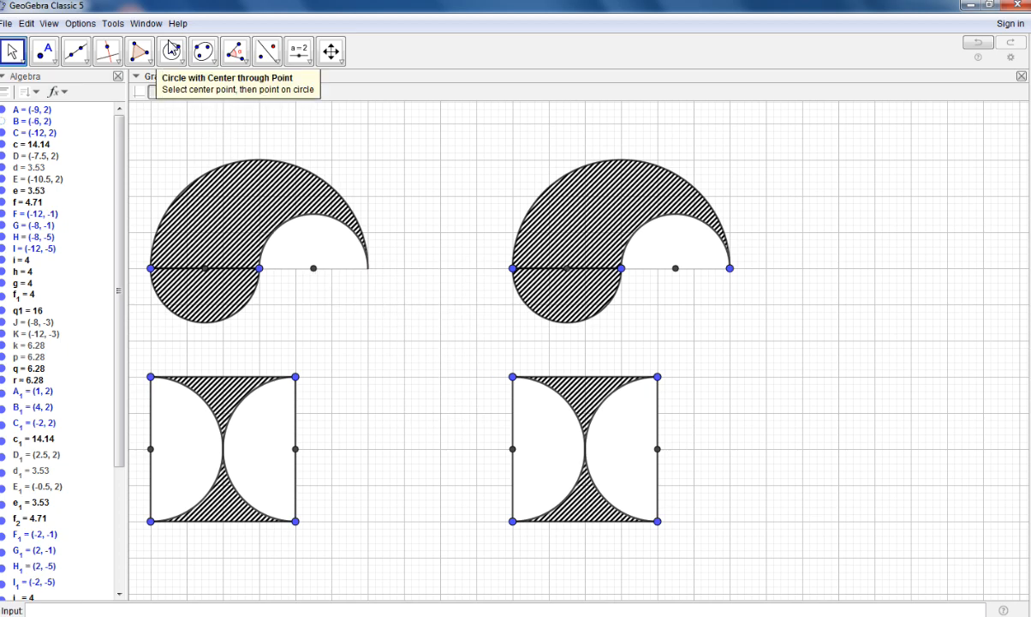
pyautogui.click(339, 60)
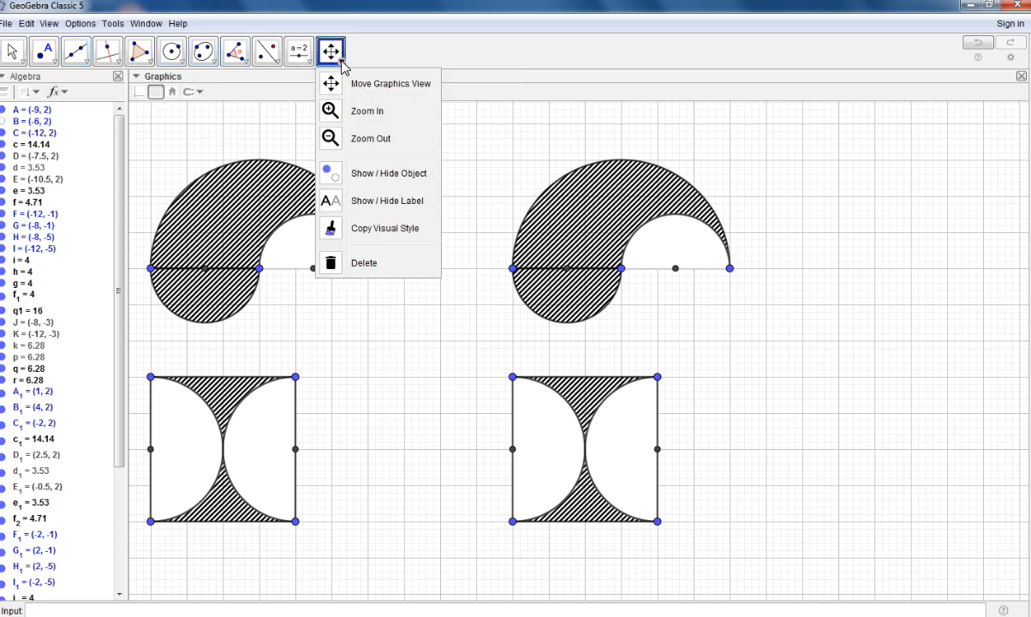
pyautogui.click(420, 175)
pyautogui.click(313, 269)
pyautogui.click(262, 271)
pyautogui.click(204, 270)
pyautogui.click(151, 269)
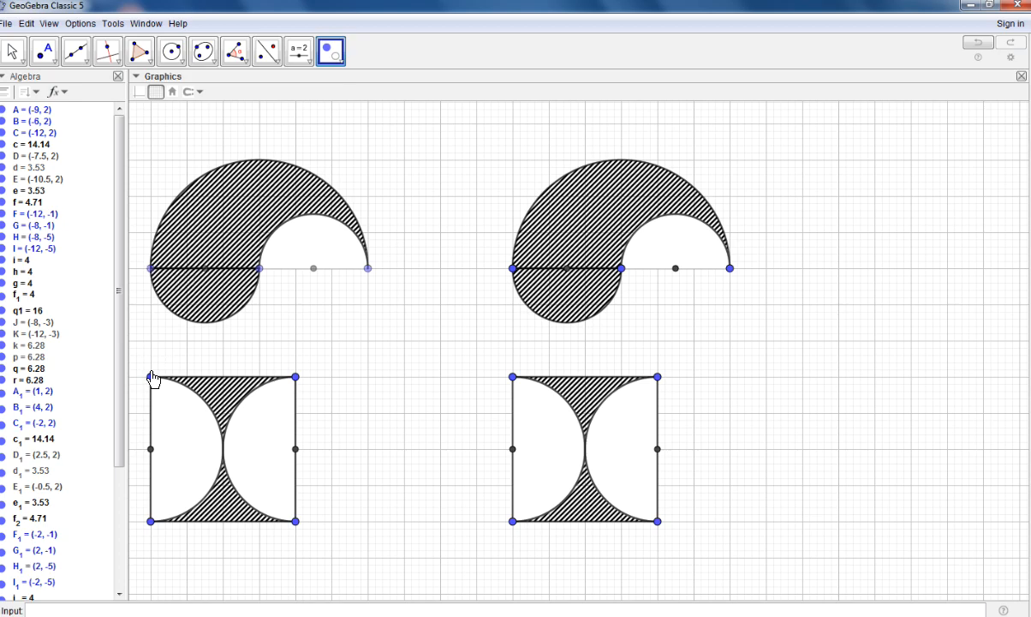
# Mark the corner points and side midpoints of the original square for hiding with Show / Hide Object
pyautogui.click(150, 377)
pyautogui.click(296, 449)
pyautogui.click(151, 523)
pyautogui.click(150, 451)
# Mark the copied square's four corner points and two side midpoints for hiding and apply the pending hide selections
pyautogui.click(512, 450)
pyautogui.click(513, 378)
pyautogui.click(659, 378)
pyautogui.click(658, 450)
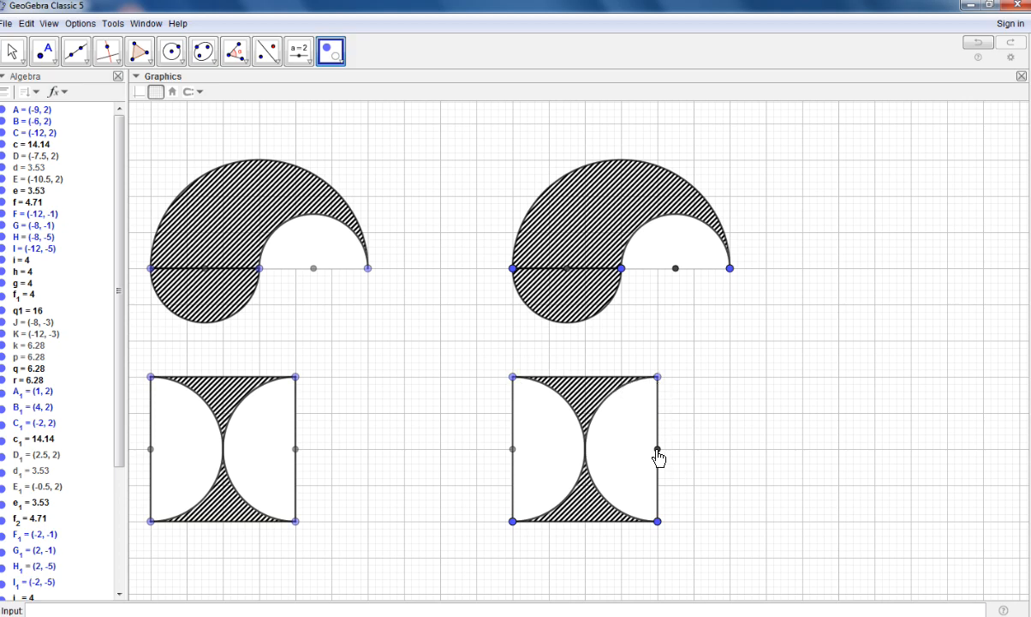
pyautogui.click(658, 521)
pyautogui.click(513, 522)
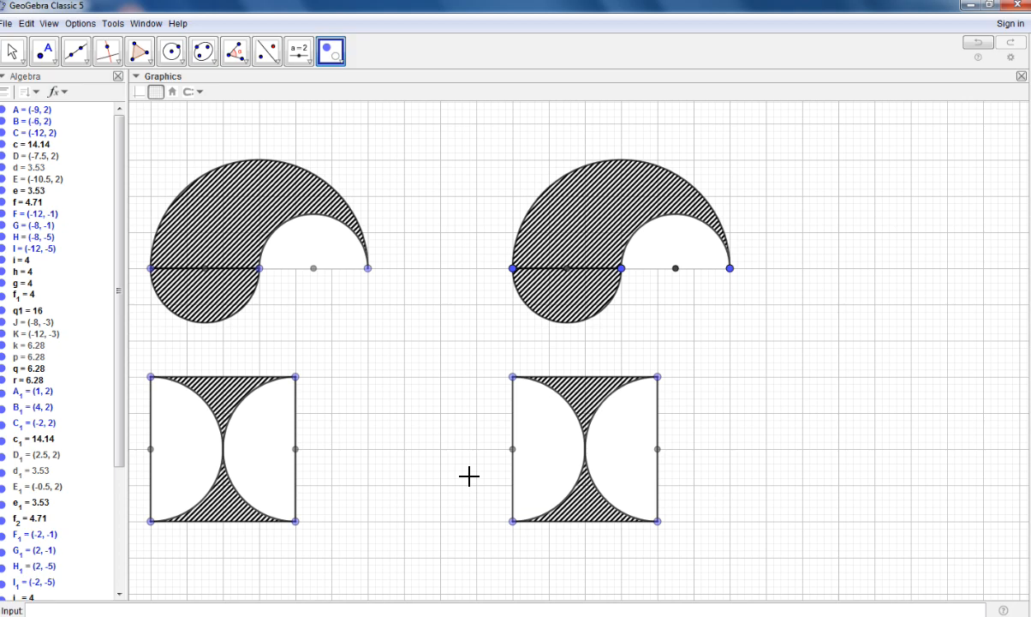
pyautogui.click(12, 52)
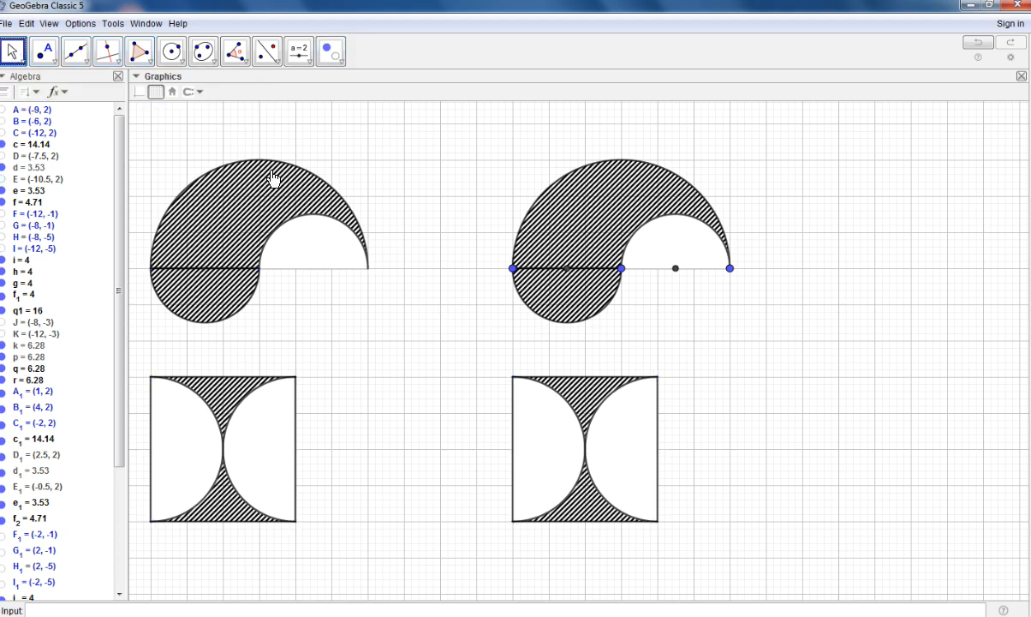
# Hide the copied semicircle figure's end points and small-arc midpoints, leaving only its centre point A₁ shown
pyautogui.click(331, 51)
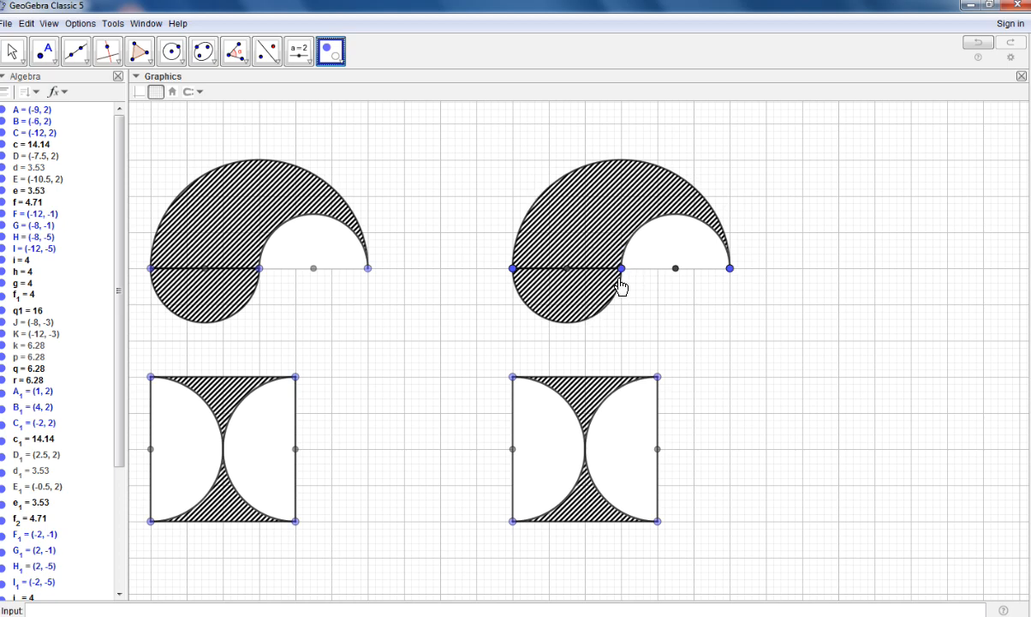
pyautogui.click(676, 268)
pyautogui.click(11, 52)
pyautogui.click(10, 55)
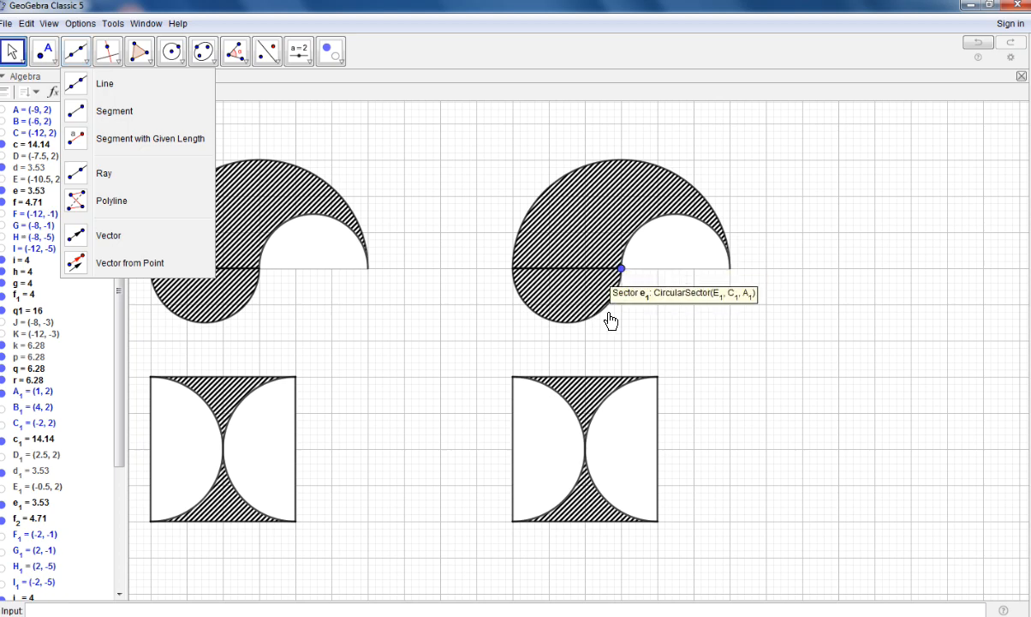
# Place an Angle slider beside the copied semicircle figure with a 0° to 180° interval and 0.1° increment
pyautogui.click(299, 52)
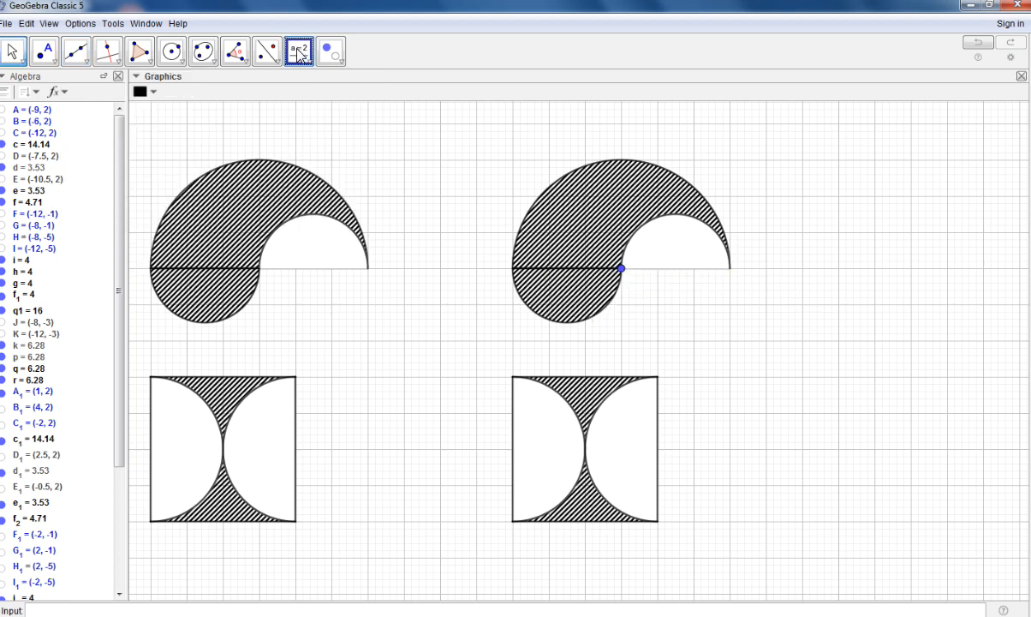
pyautogui.click(760, 131)
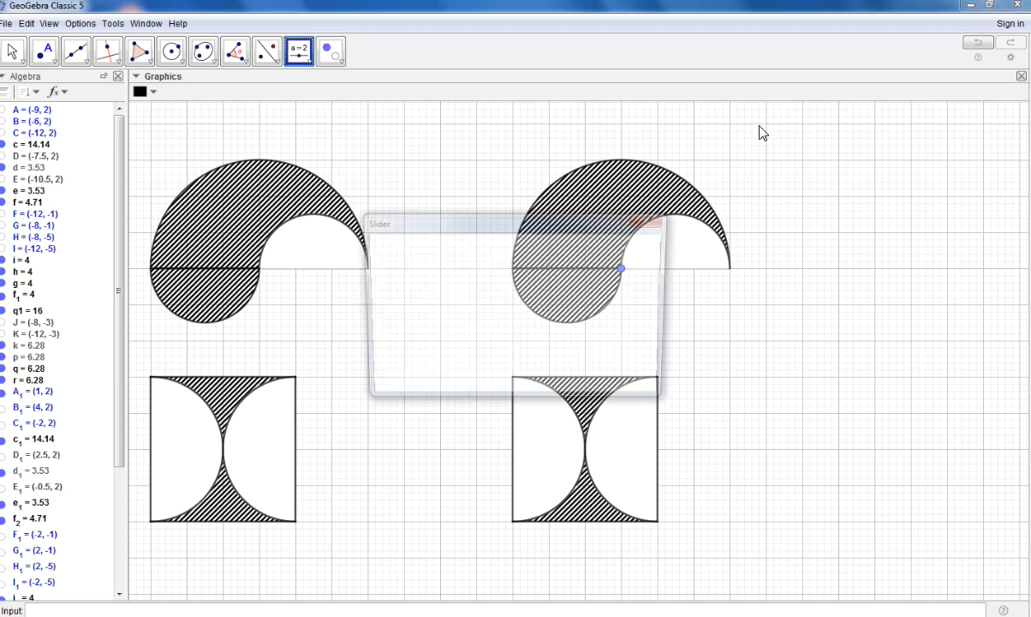
pyautogui.click(377, 268)
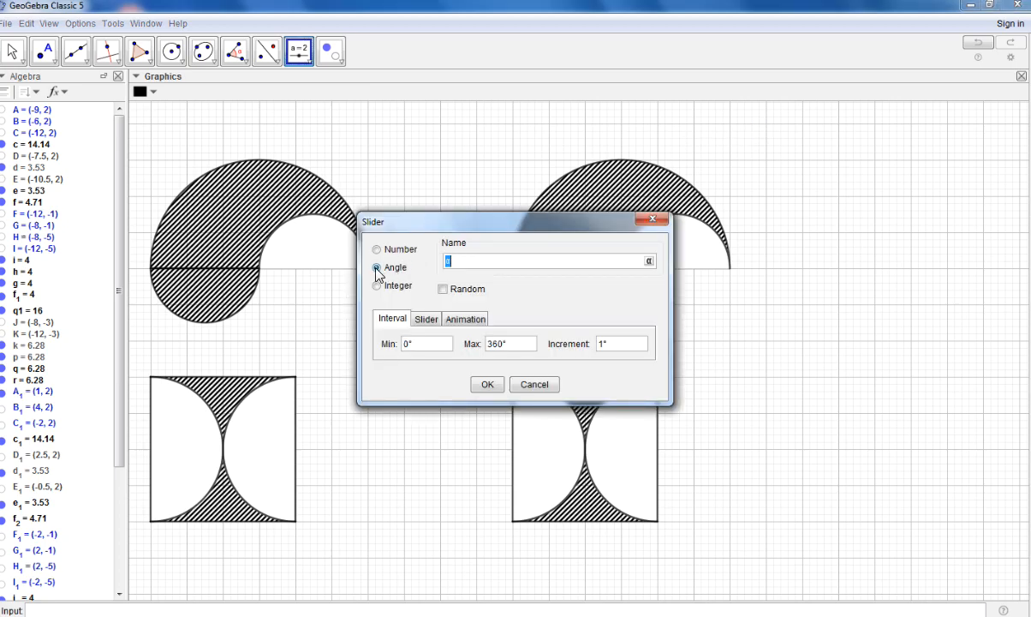
pyautogui.moveTo(534, 232); pyautogui.dragTo(305, 185)
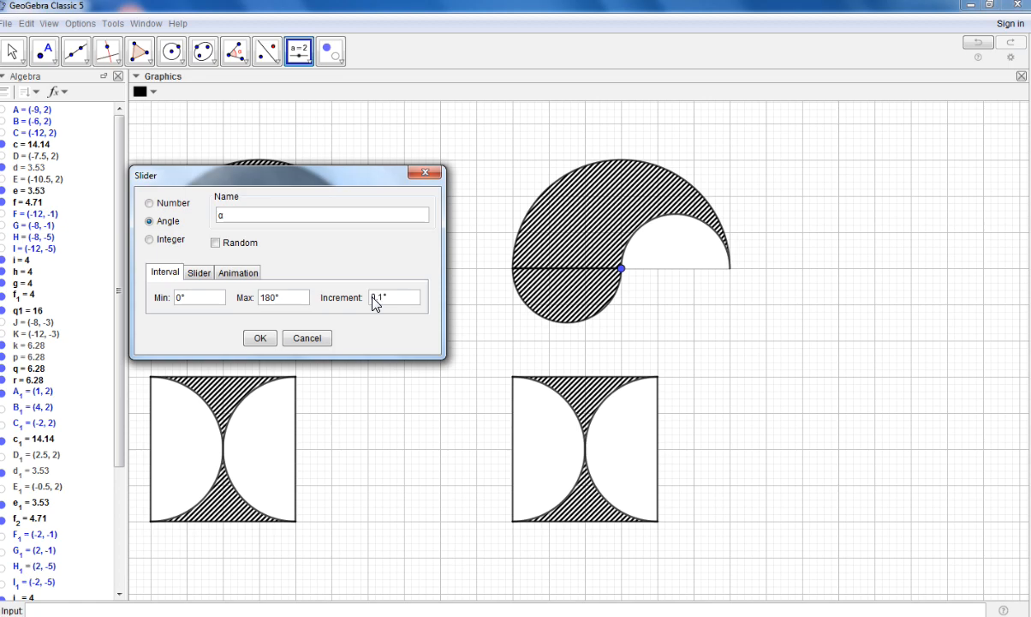
# Set the angle slider's animation to Increasing (Once) at speed 2, name it pt and create it
pyautogui.click(238, 273)
pyautogui.click(323, 297)
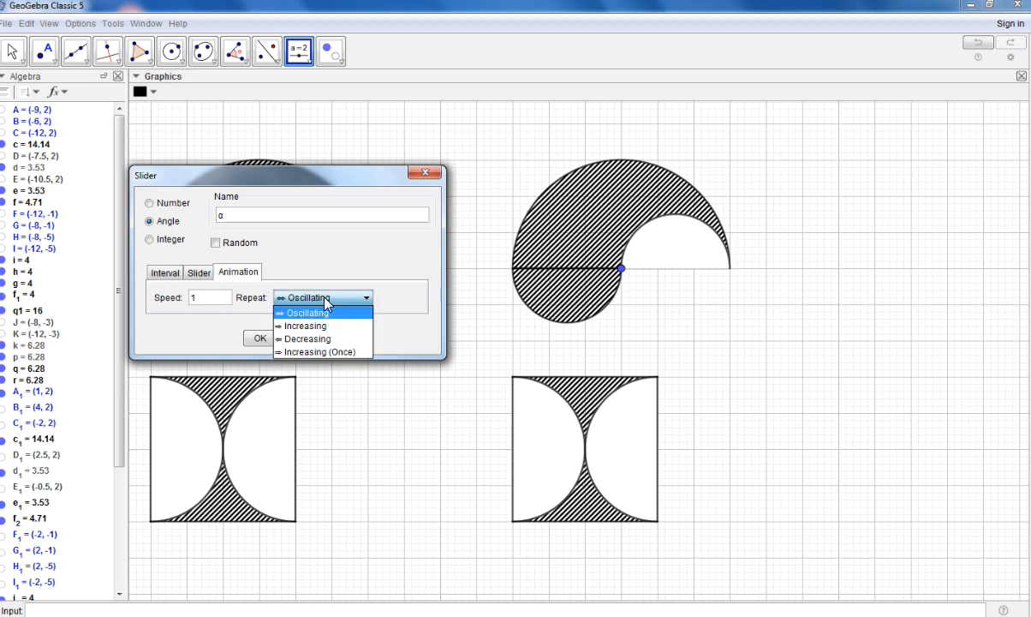
pyautogui.click(337, 352)
pyautogui.moveTo(204, 297); pyautogui.dragTo(158, 298)
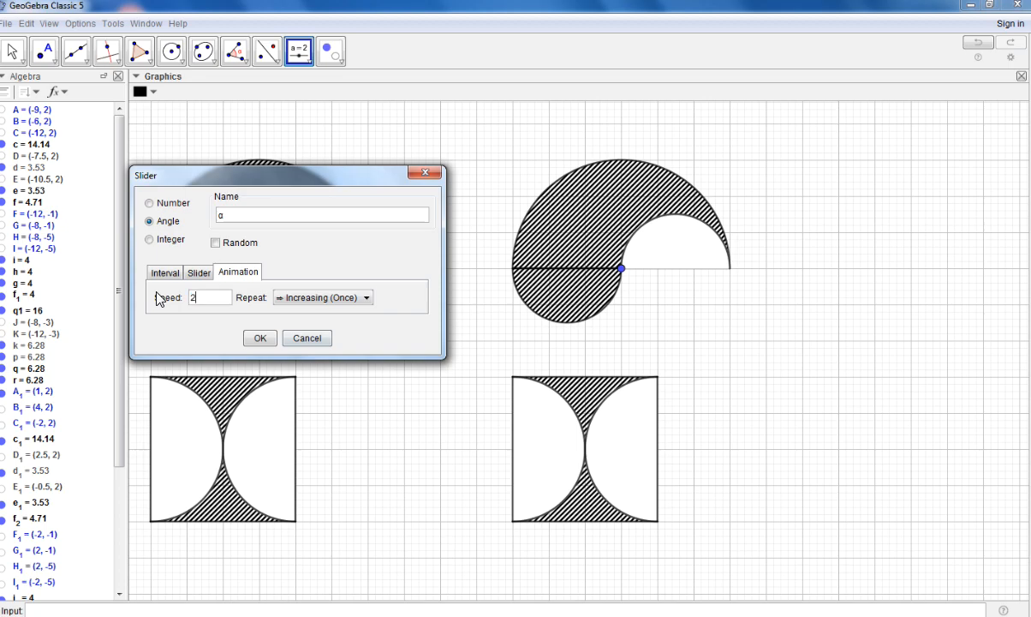
pyautogui.click(236, 214)
pyautogui.click(260, 338)
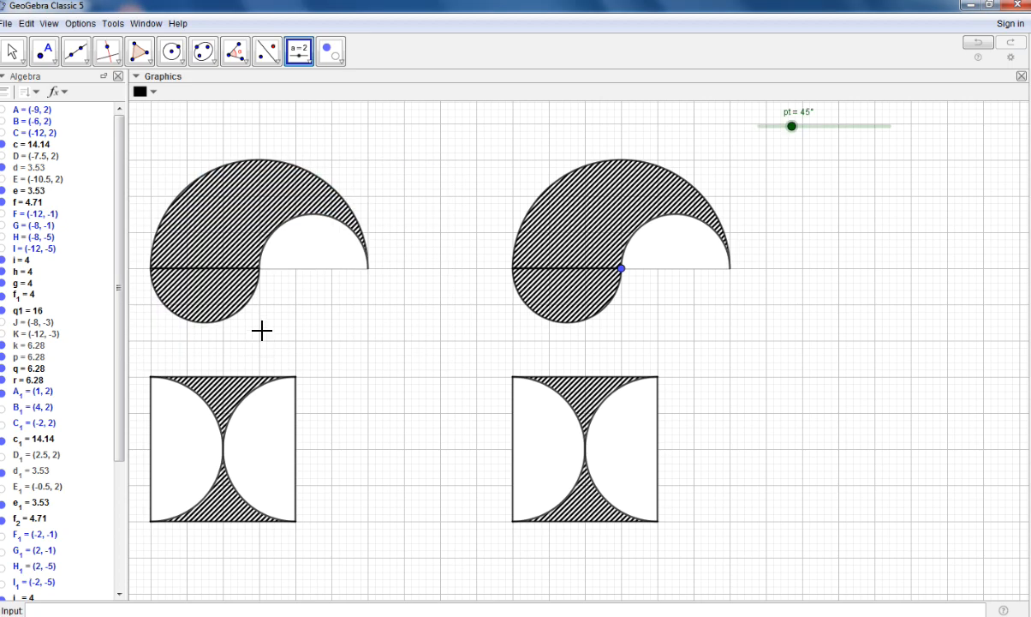
pyautogui.click(12, 51)
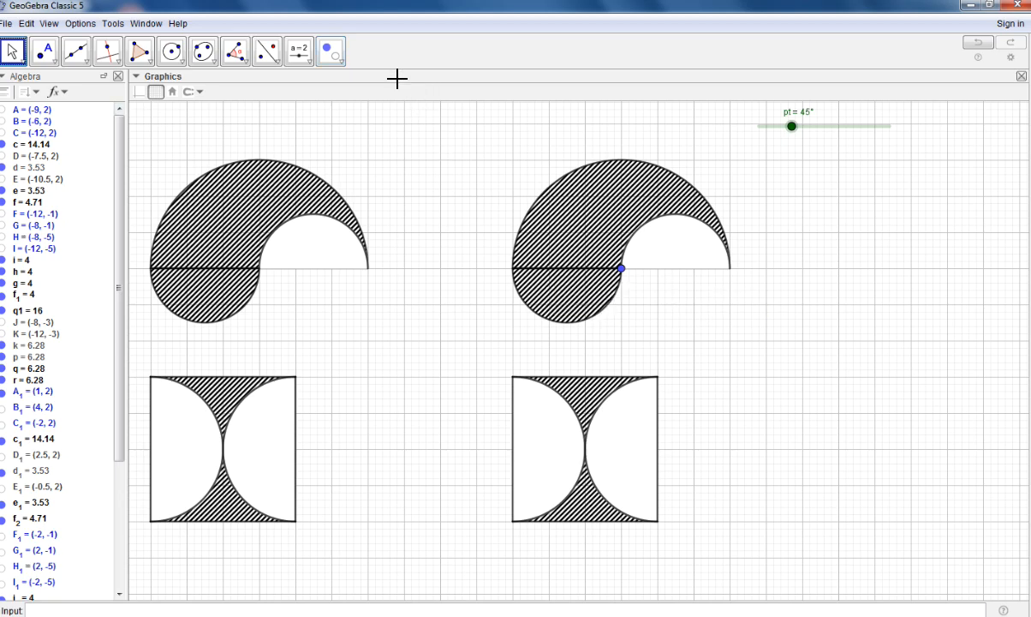
# Sort the algebra objects by Object Type and rotate the copied figure's lower sector e₁ counterclockwise around point A₁ by angle pt
pyautogui.click(295, 67)
pyautogui.moveTo(277, 72)
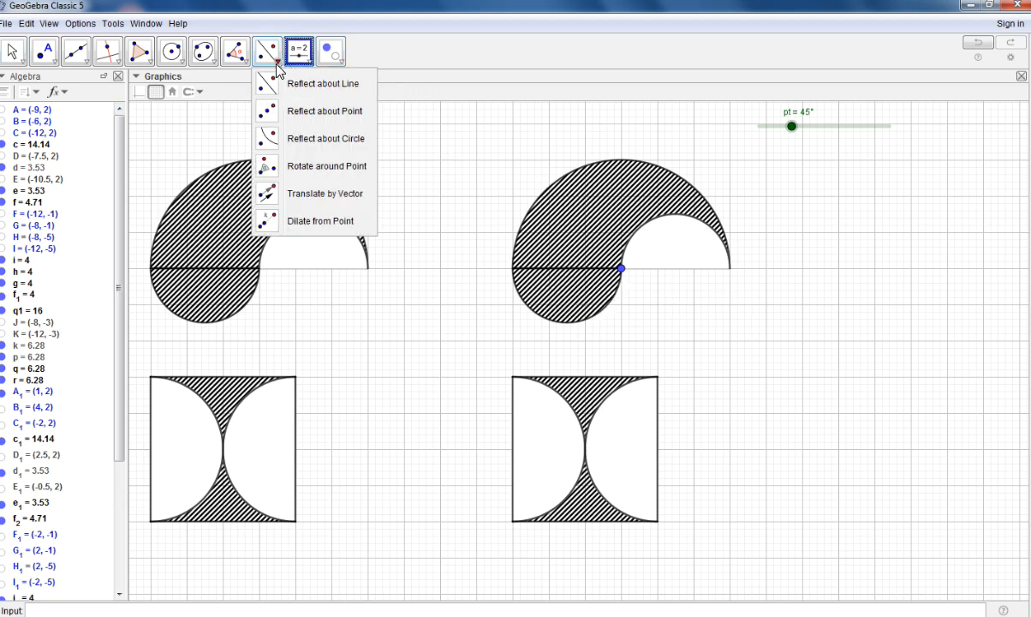
pyautogui.click(314, 166)
pyautogui.click(561, 302)
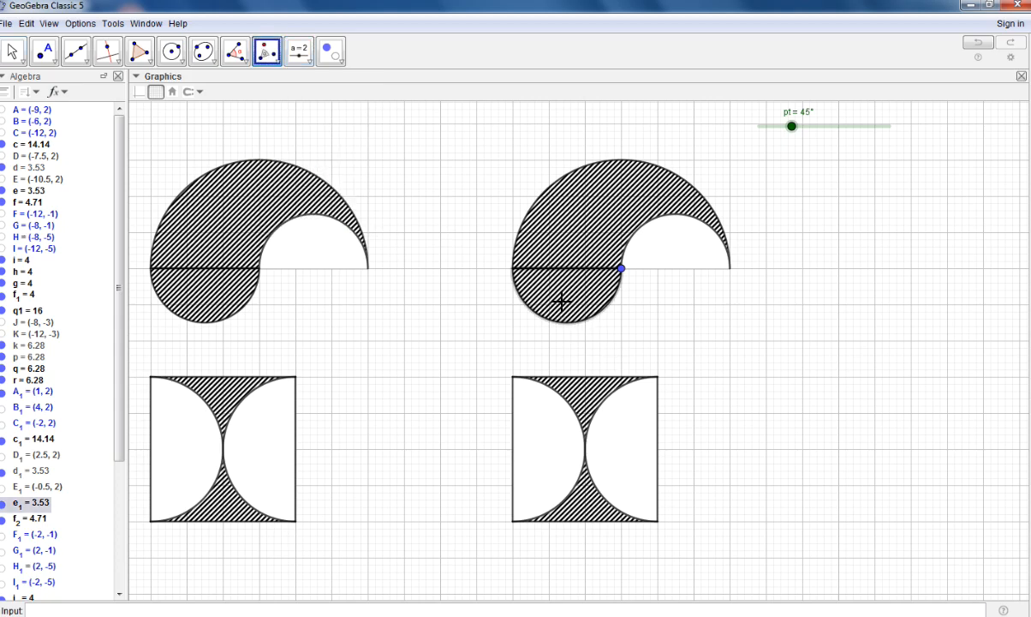
pyautogui.moveTo(124, 161); pyautogui.dragTo(126, 183)
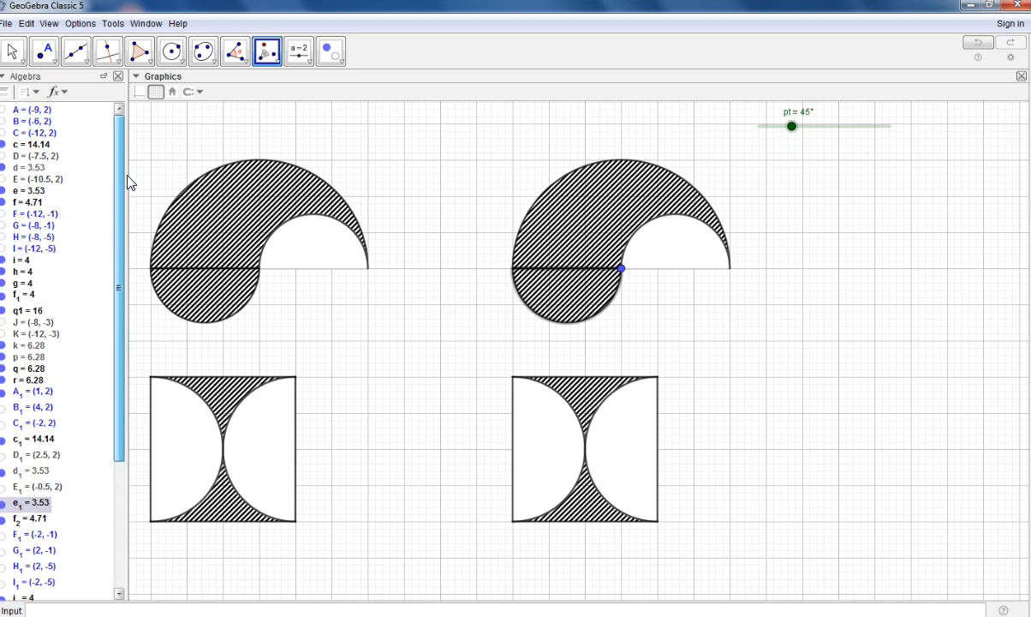
pyautogui.click(35, 90)
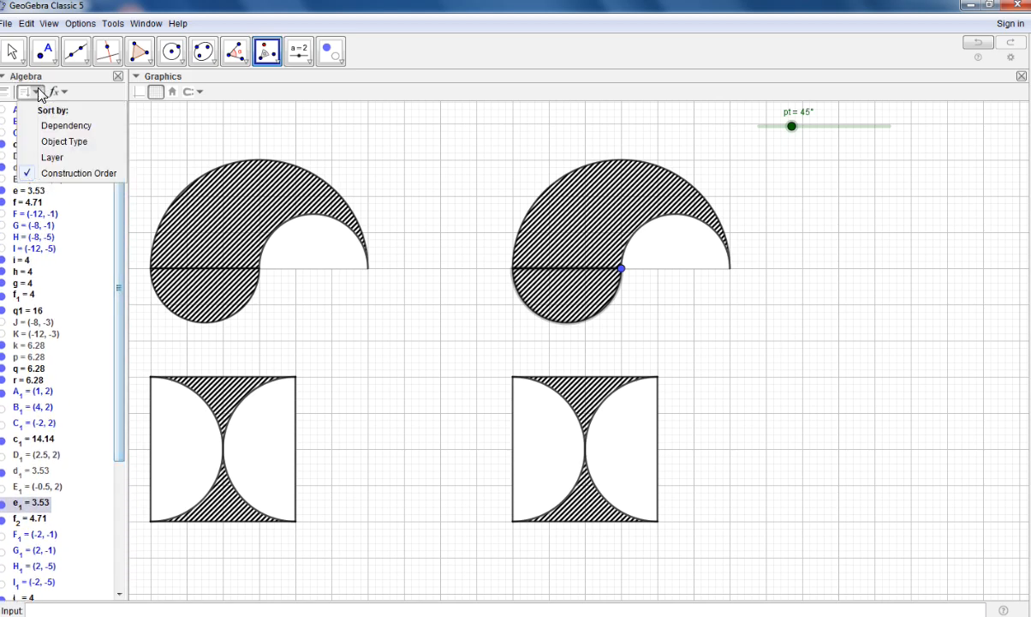
pyautogui.click(66, 142)
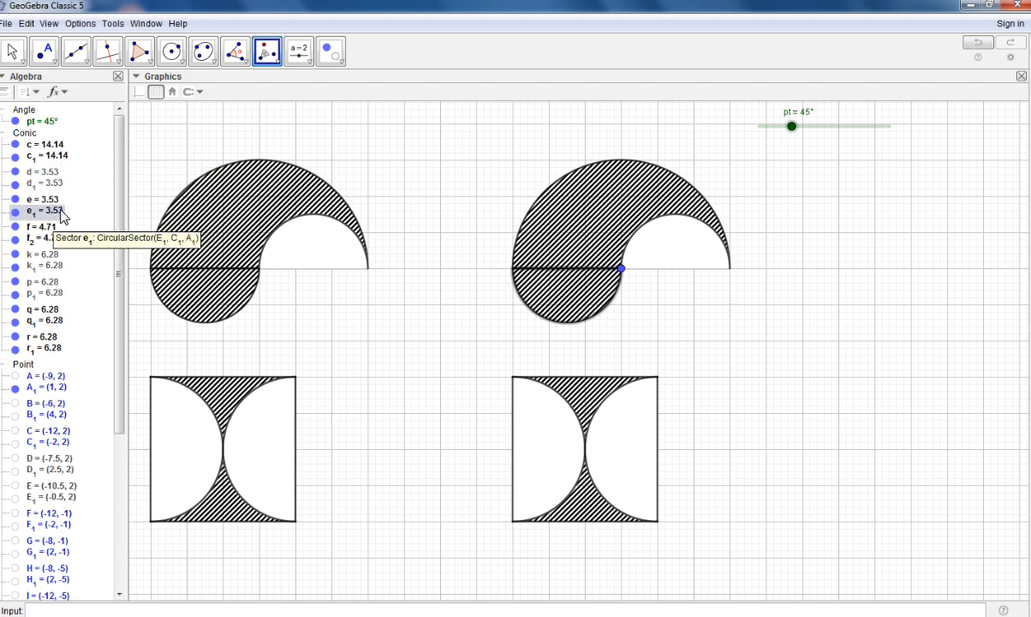
pyautogui.click(621, 270)
pyautogui.moveTo(420, 292); pyautogui.dragTo(386, 288)
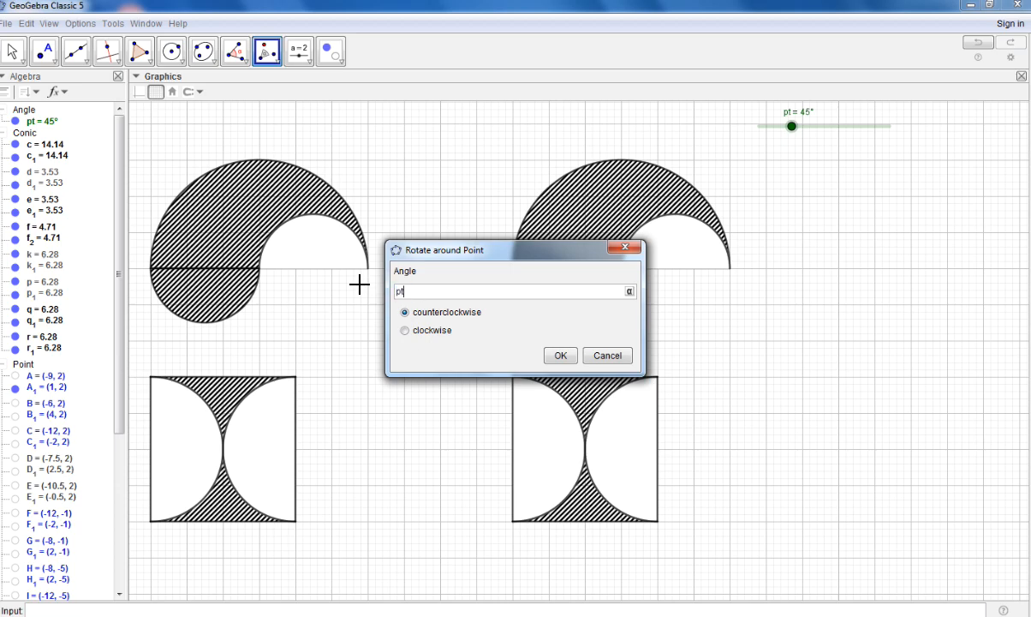
pyautogui.click(560, 355)
# Hide the unrotated lower sector e₁ of the copied figure and test slider pt at 180° before resetting it to 0°
pyautogui.click(12, 51)
pyautogui.moveTo(791, 127); pyautogui.dragTo(859, 174)
pyautogui.rightClick(563, 290)
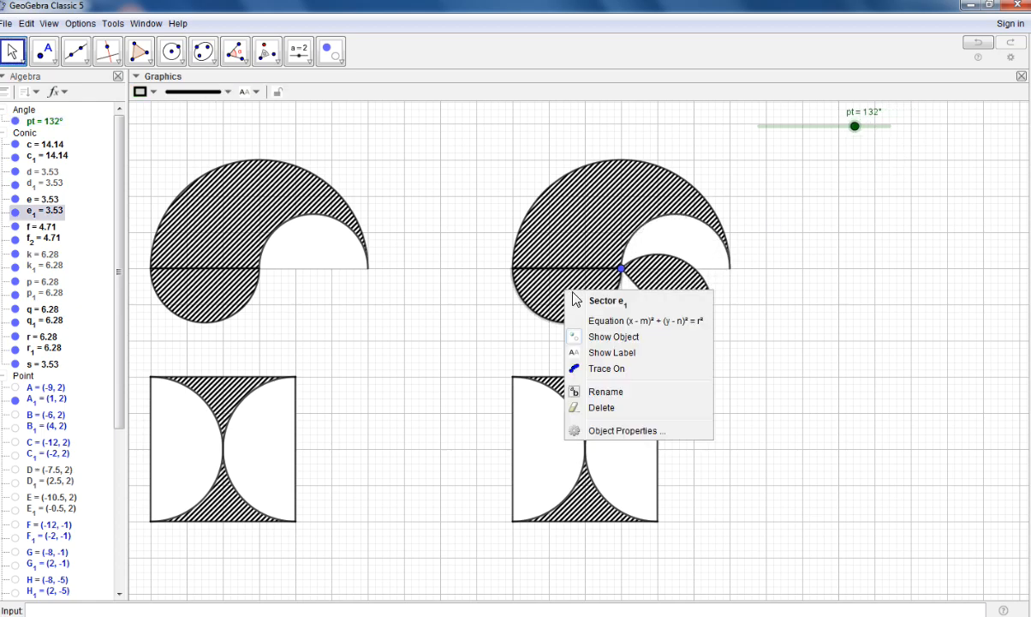
pyautogui.click(572, 323)
pyautogui.moveTo(855, 127); pyautogui.dragTo(914, 151)
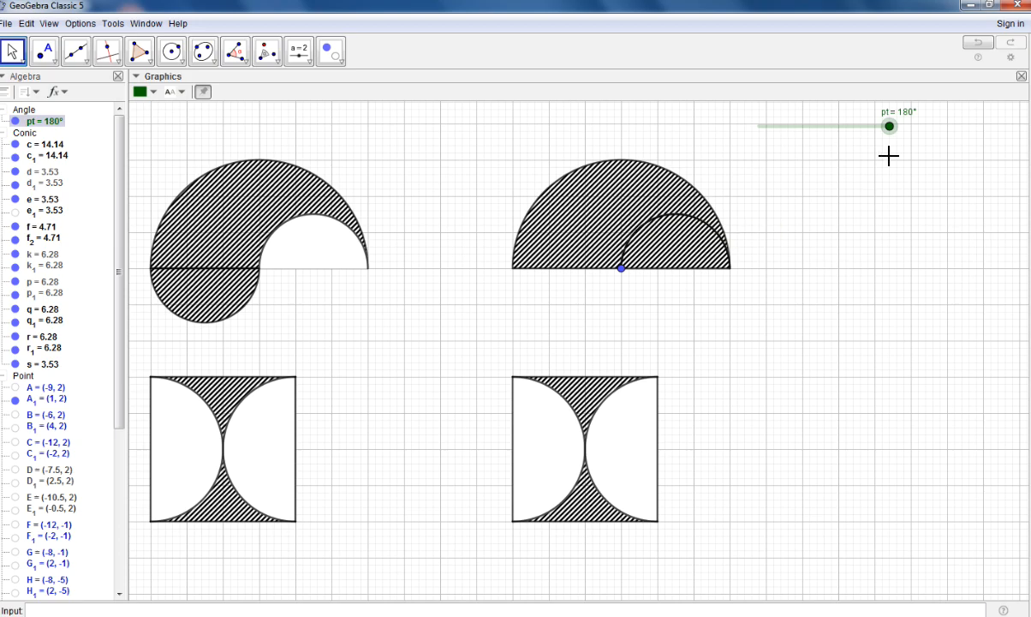
pyautogui.moveTo(886, 130); pyautogui.dragTo(705, 141)
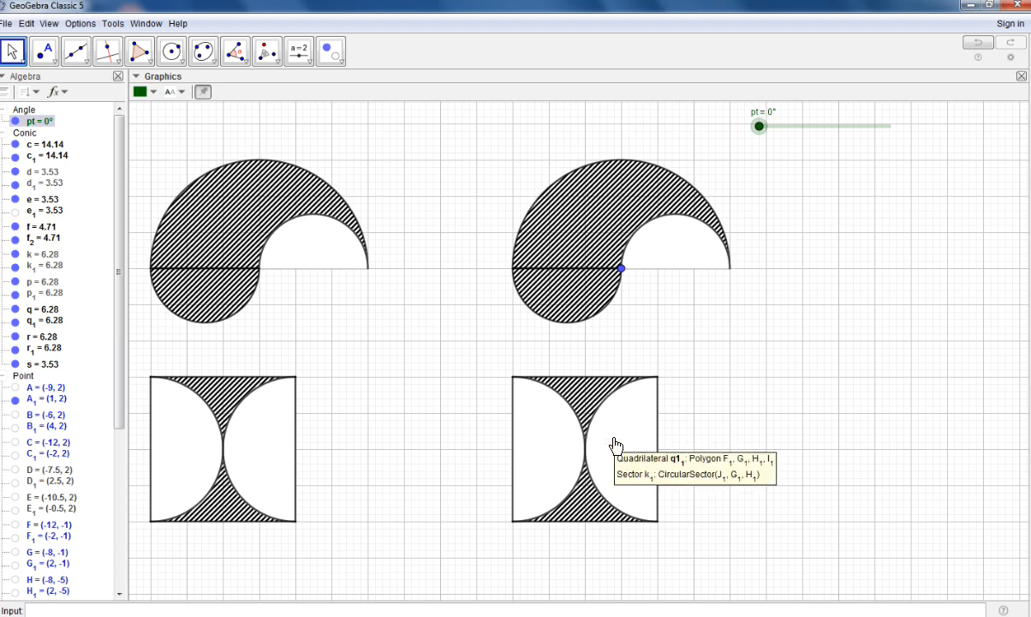
# Place a Number slider named a1 below the pt slider and define its interval limits and increment
pyautogui.click(299, 51)
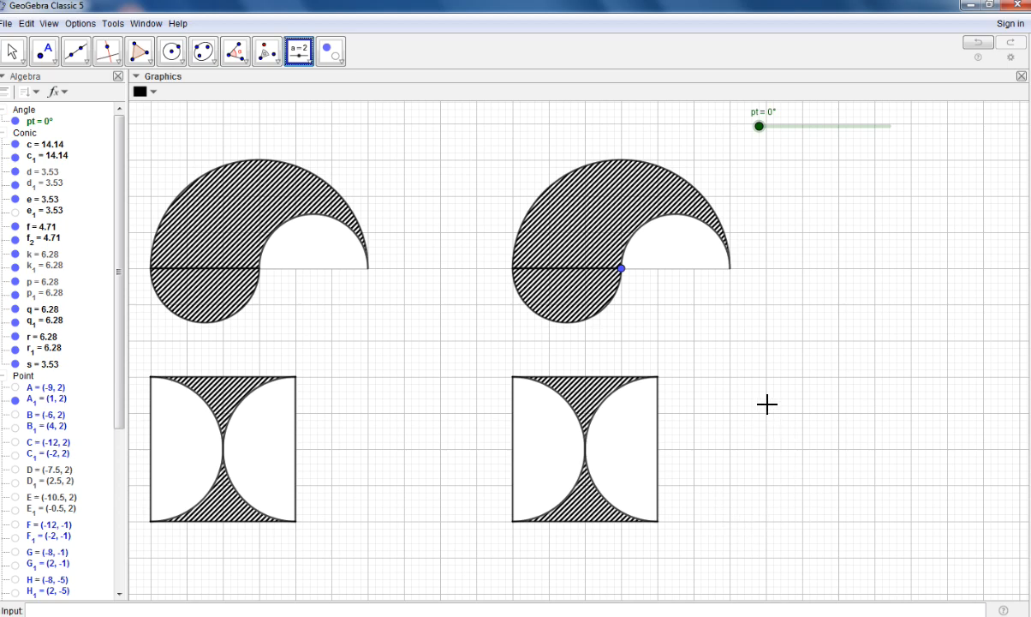
pyautogui.click(762, 170)
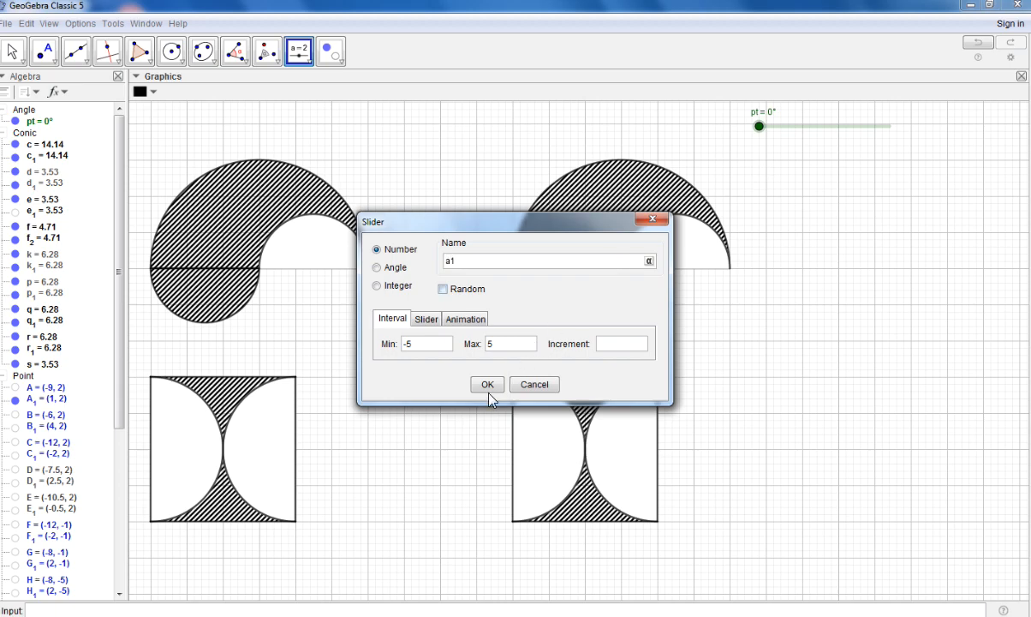
pyautogui.click(425, 345)
pyautogui.moveTo(425, 345); pyautogui.dragTo(355, 340)
pyautogui.moveTo(495, 341); pyautogui.dragTo(445, 349)
pyautogui.click(606, 347)
pyautogui.write('0')
# Set slider a1's animation to repeat as Increasing (Once), adjust its speed and create the slider
pyautogui.click(458, 320)
pyautogui.click(538, 347)
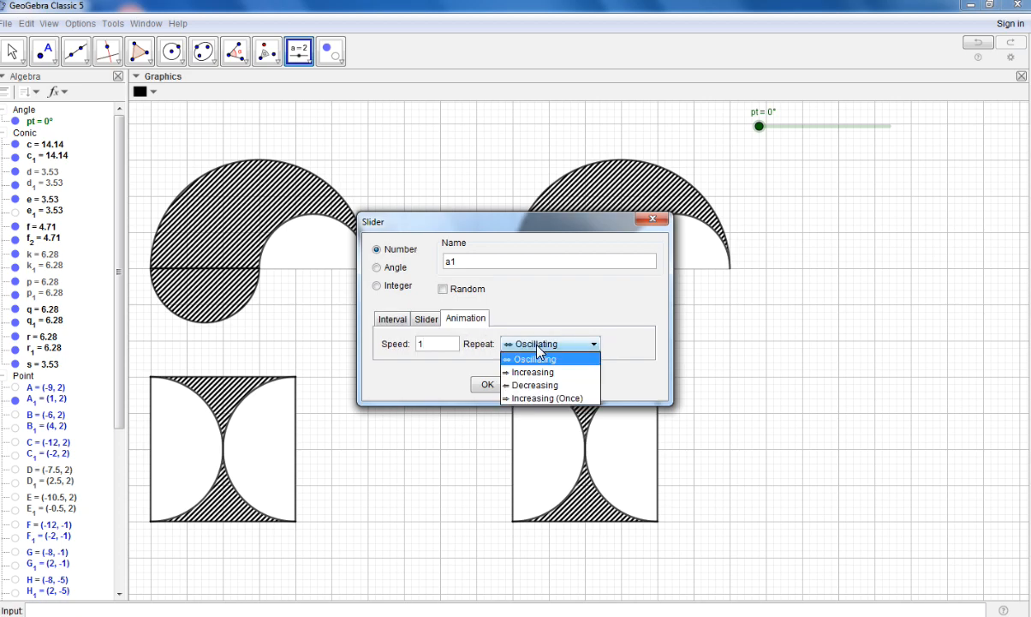
pyautogui.click(546, 398)
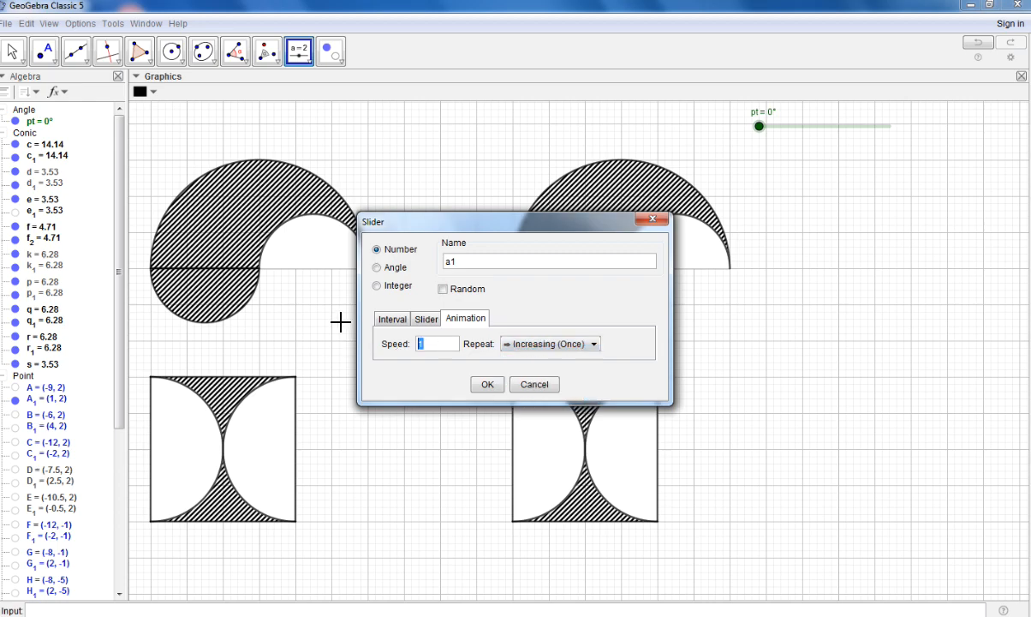
pyautogui.click(485, 384)
# Place another Number slider below a1 and define its interval with a minimum of 0
pyautogui.click(799, 198)
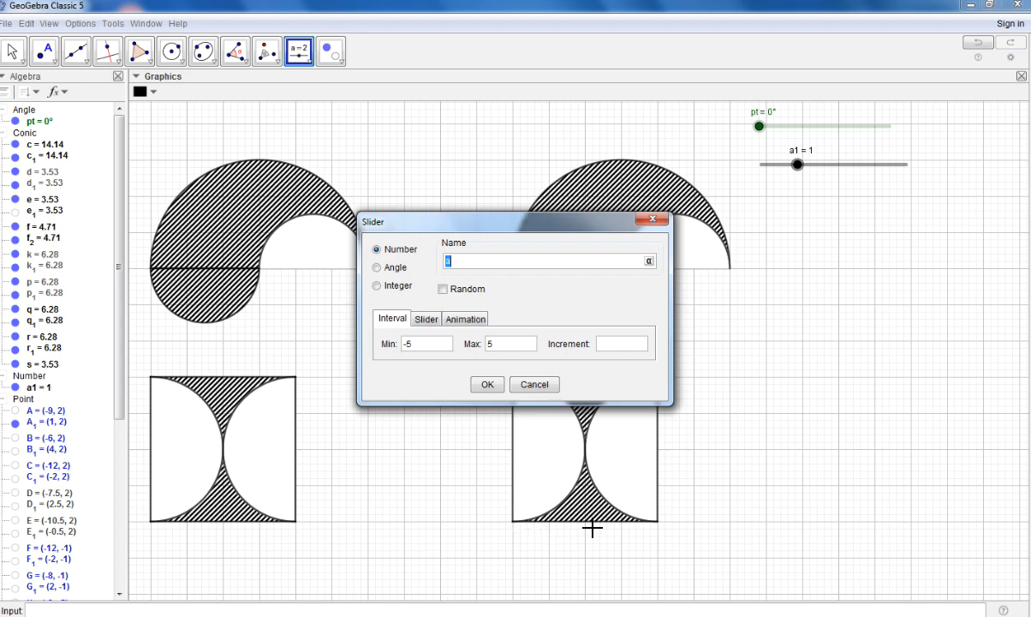
pyautogui.click(421, 345)
pyautogui.write('0')
pyautogui.click(492, 347)
pyautogui.write('0')
# Set the new slider's animation to Increasing (Once) at speed 2, name it a2 and create it
pyautogui.click(454, 323)
pyautogui.click(542, 351)
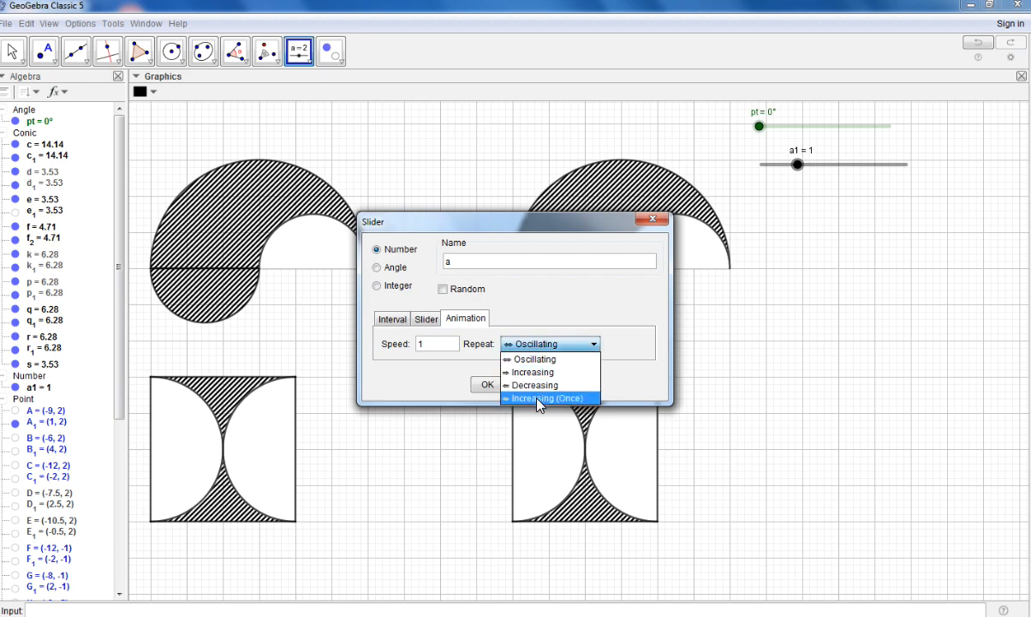
pyautogui.click(538, 399)
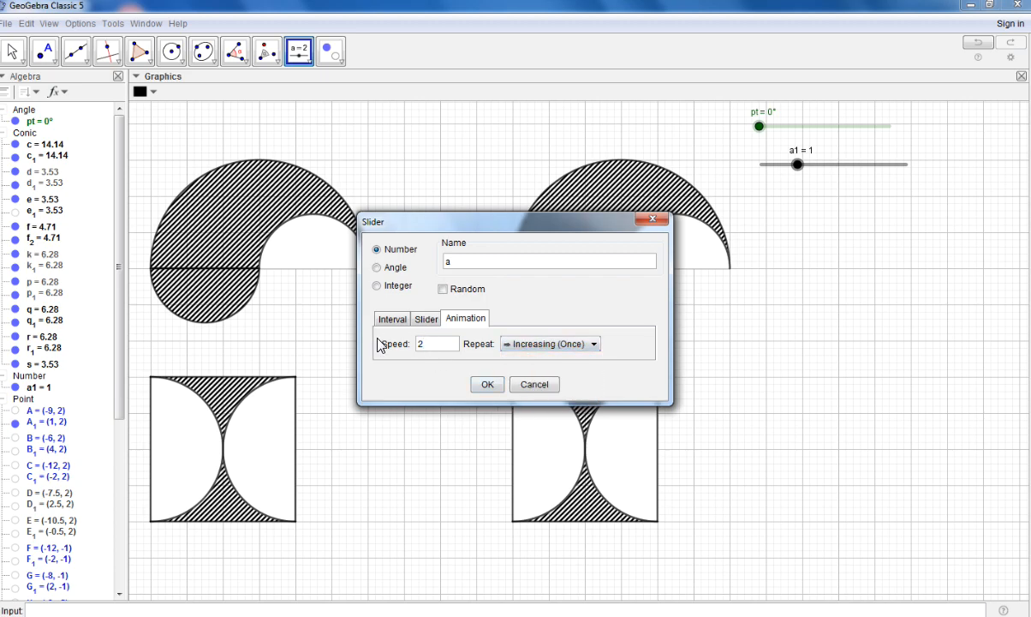
pyautogui.click(466, 261)
pyautogui.click(488, 384)
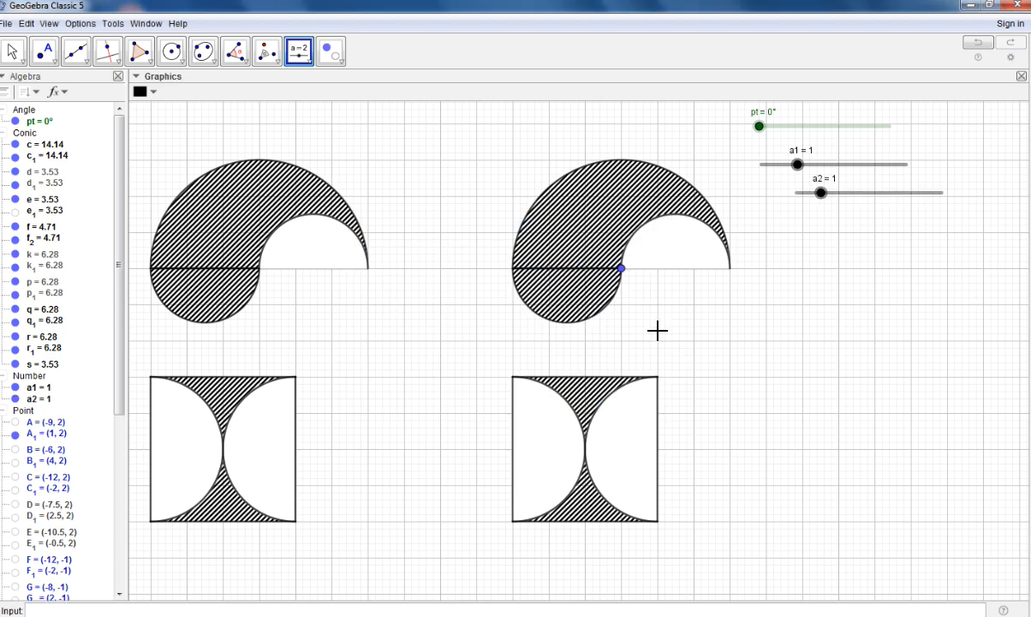
# Draw two Segments with Given Length below and between the squares, the upper one a1 long and the lower one a2 long
pyautogui.click(298, 58)
pyautogui.moveTo(75, 54)
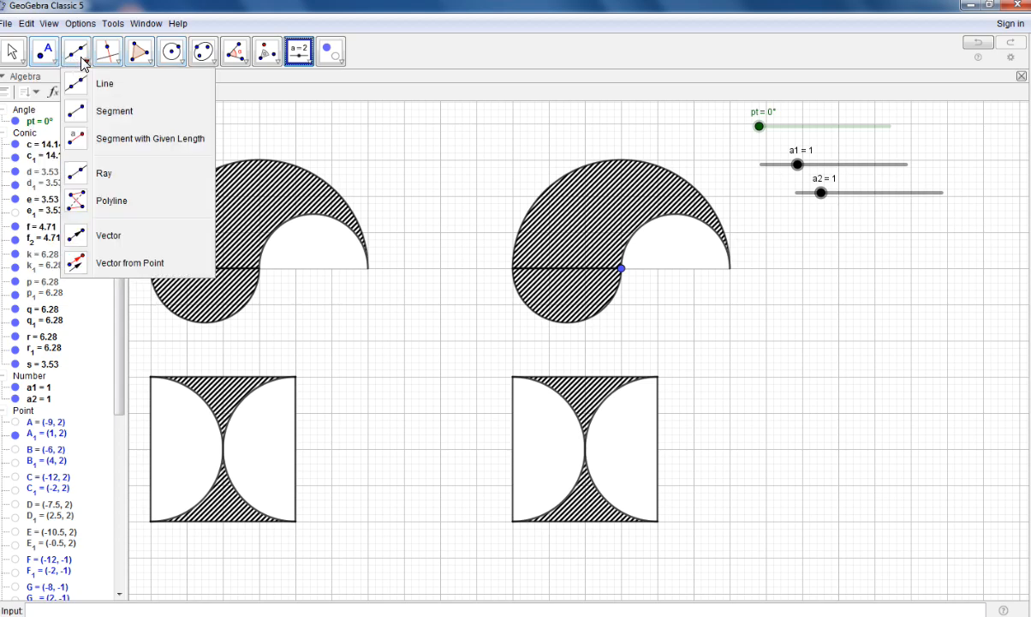
pyautogui.click(118, 144)
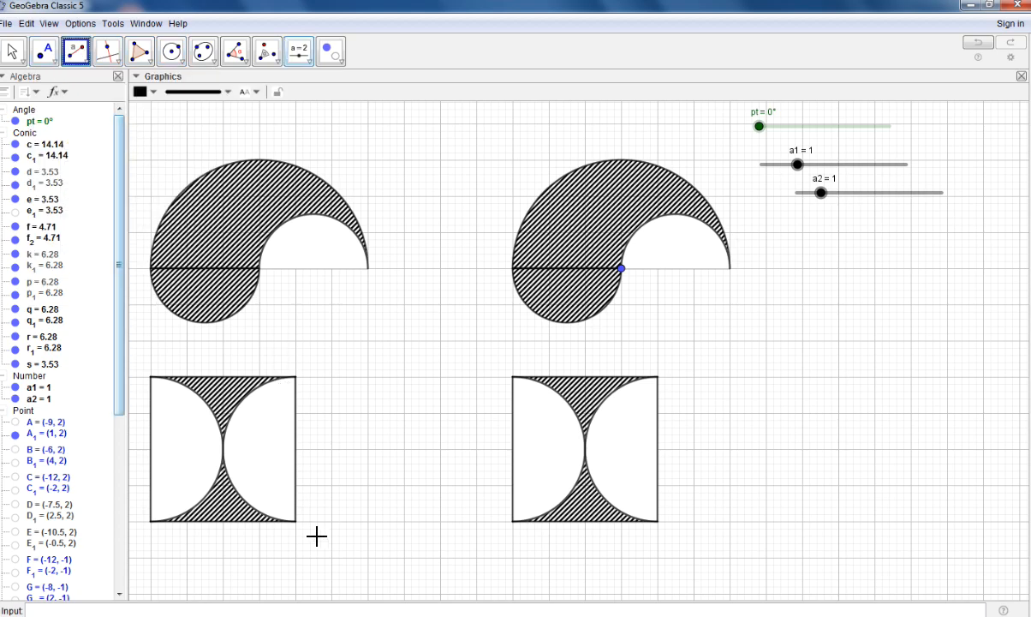
pyautogui.click(376, 541)
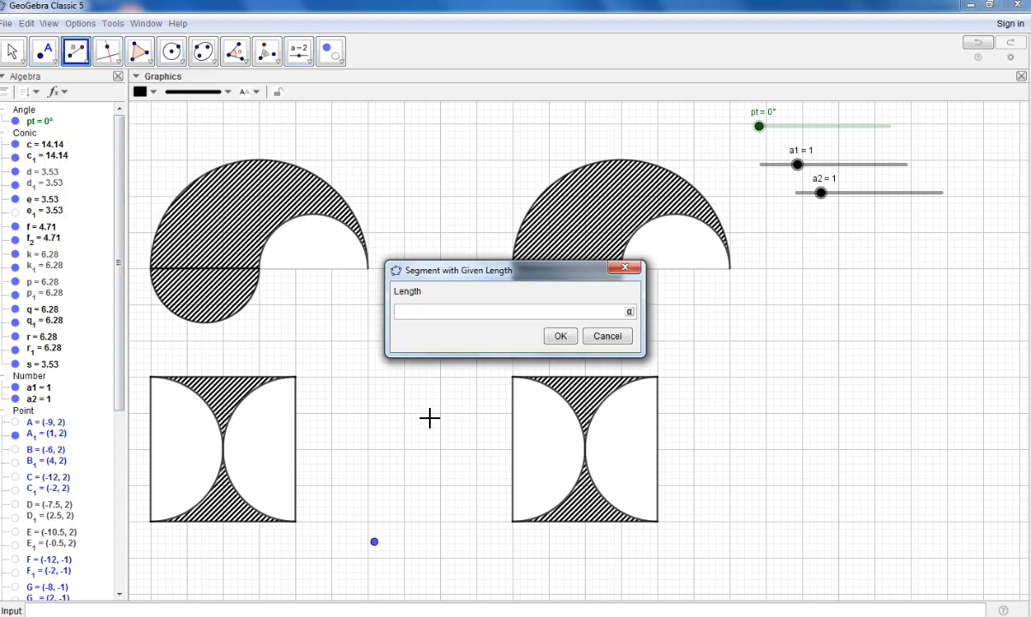
pyautogui.write('a1')
pyautogui.press('Return')
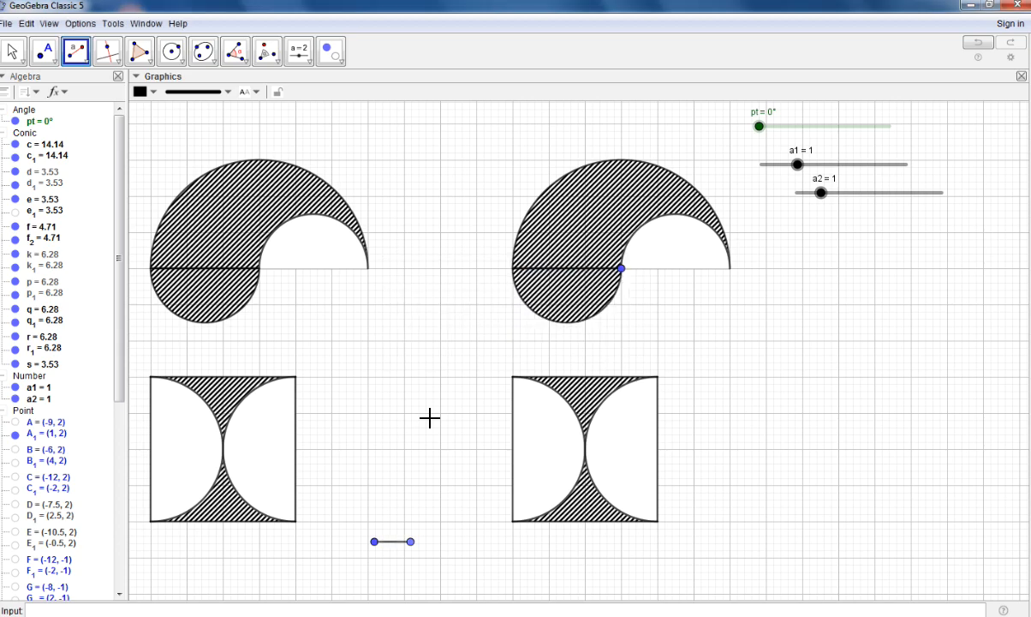
pyautogui.click(375, 574)
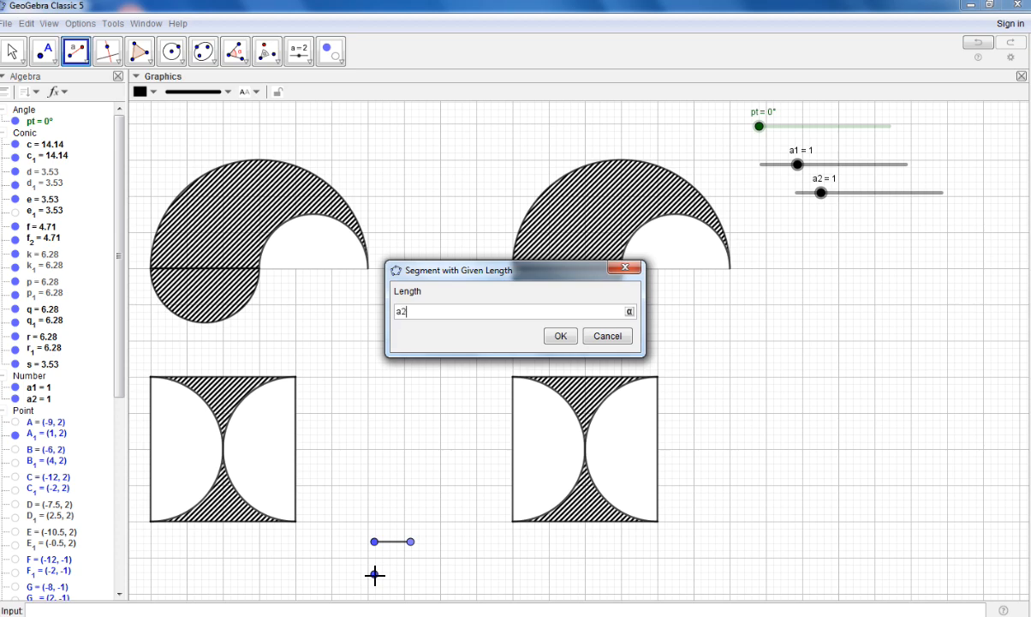
pyautogui.press('Return')
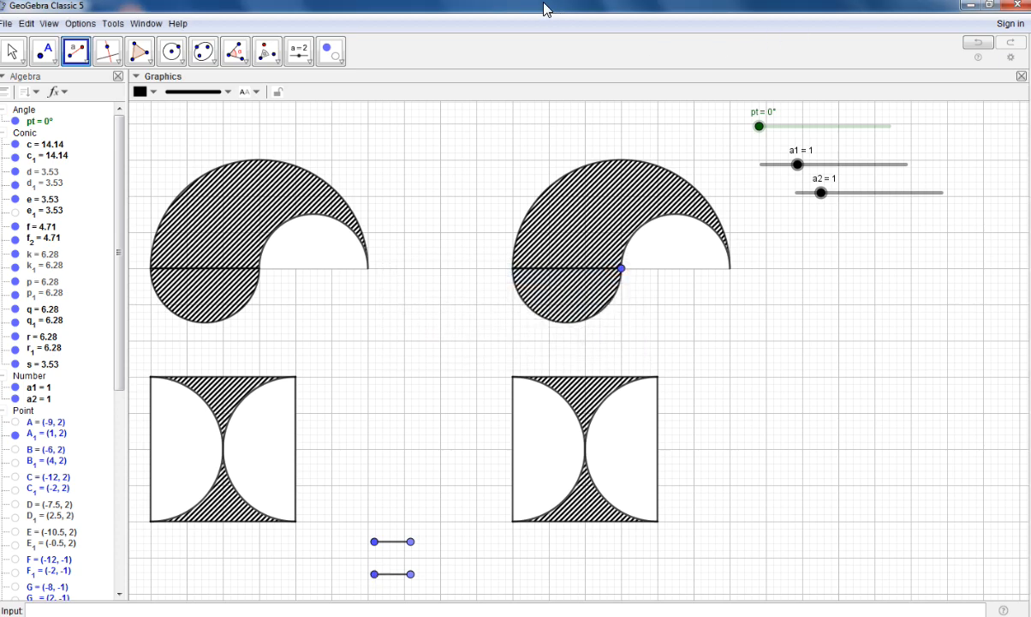
# Draw a Vector over each of the two short segments below the squares, from its start point to its end point
pyautogui.click(76, 50)
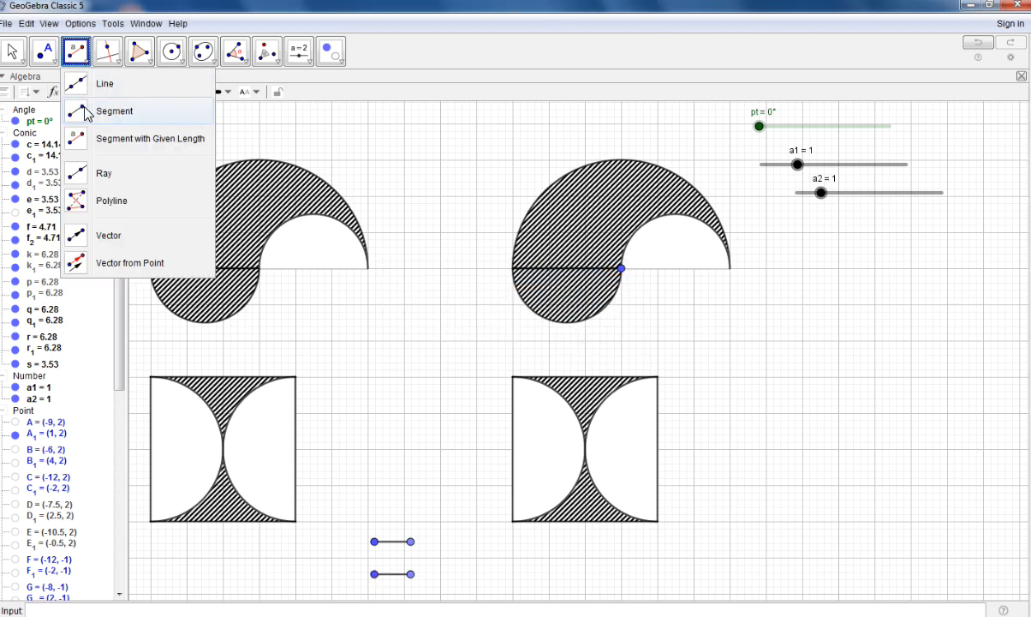
pyautogui.click(130, 264)
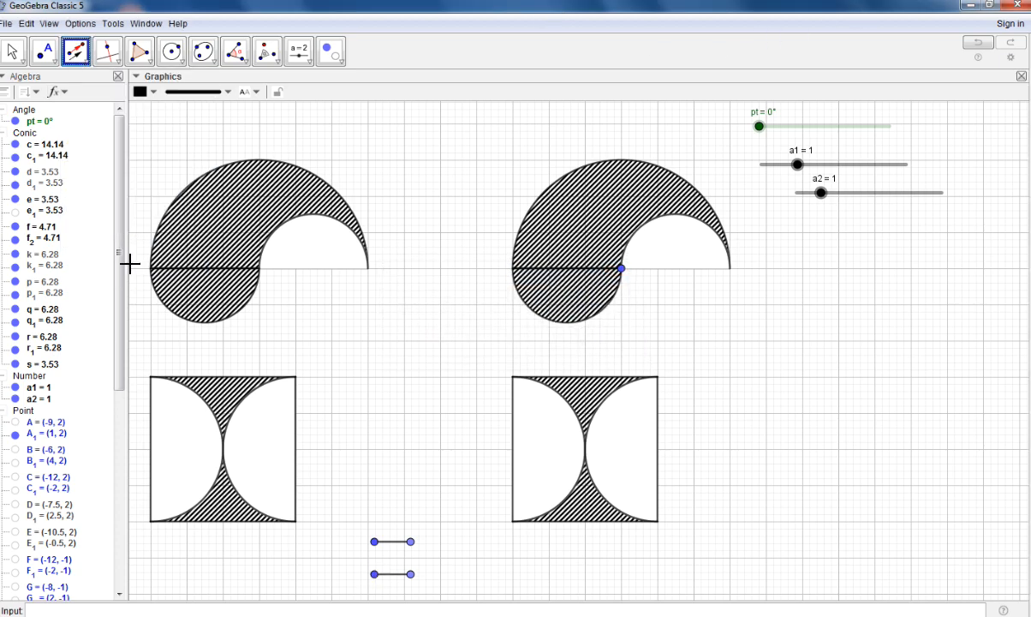
pyautogui.click(77, 50)
pyautogui.click(121, 250)
pyautogui.click(374, 542)
pyautogui.click(411, 541)
pyautogui.click(375, 574)
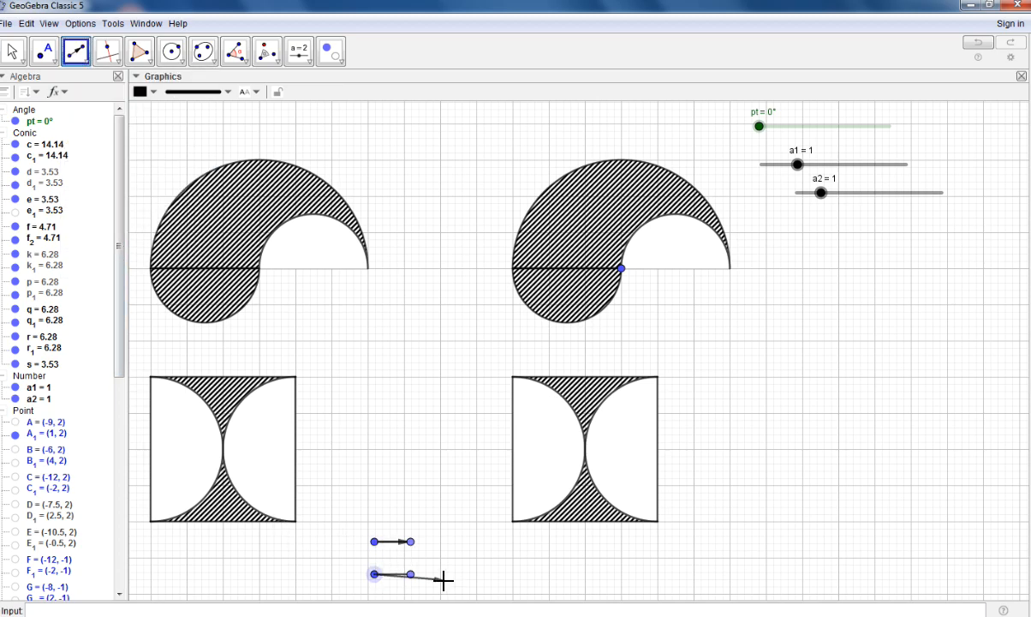
pyautogui.click(411, 574)
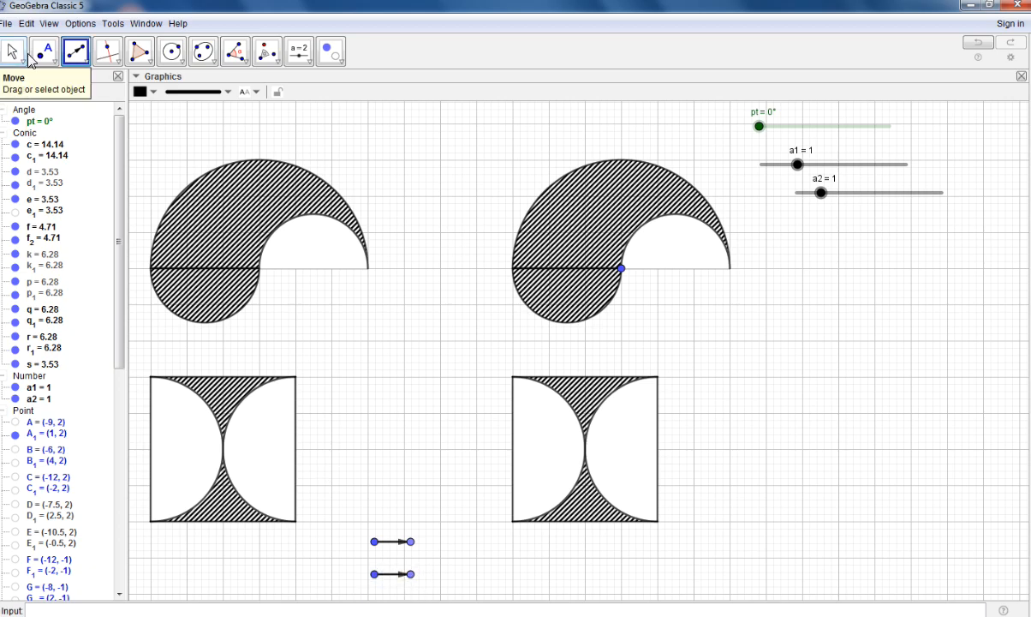
# Slide a1 to 4 and a2 to 6 to lengthen the two vectors
pyautogui.click(29, 55)
pyautogui.moveTo(798, 164); pyautogui.dragTo(923, 183)
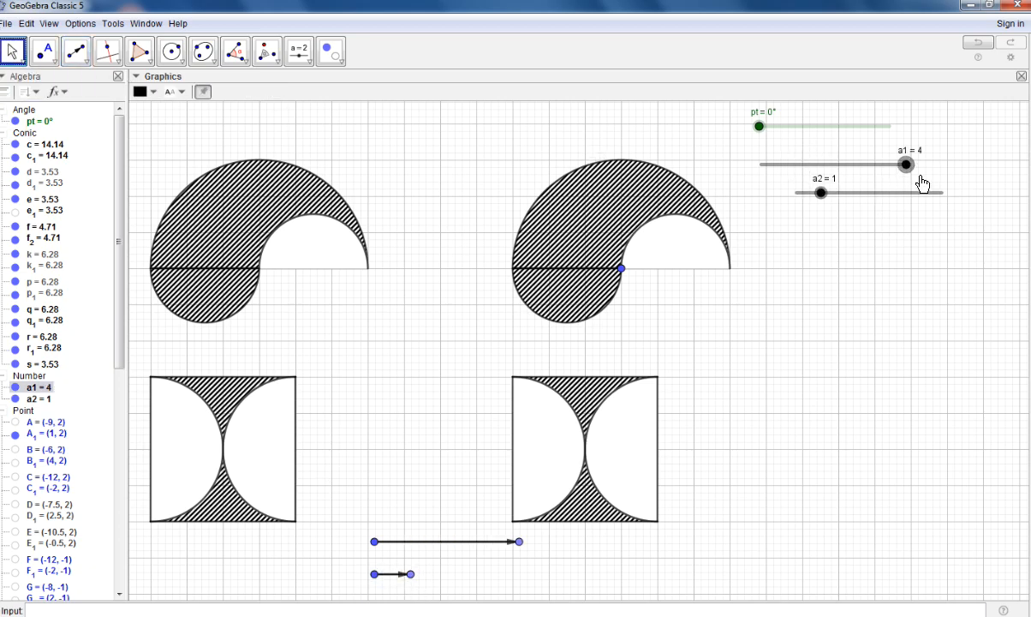
pyautogui.moveTo(822, 200); pyautogui.dragTo(971, 206)
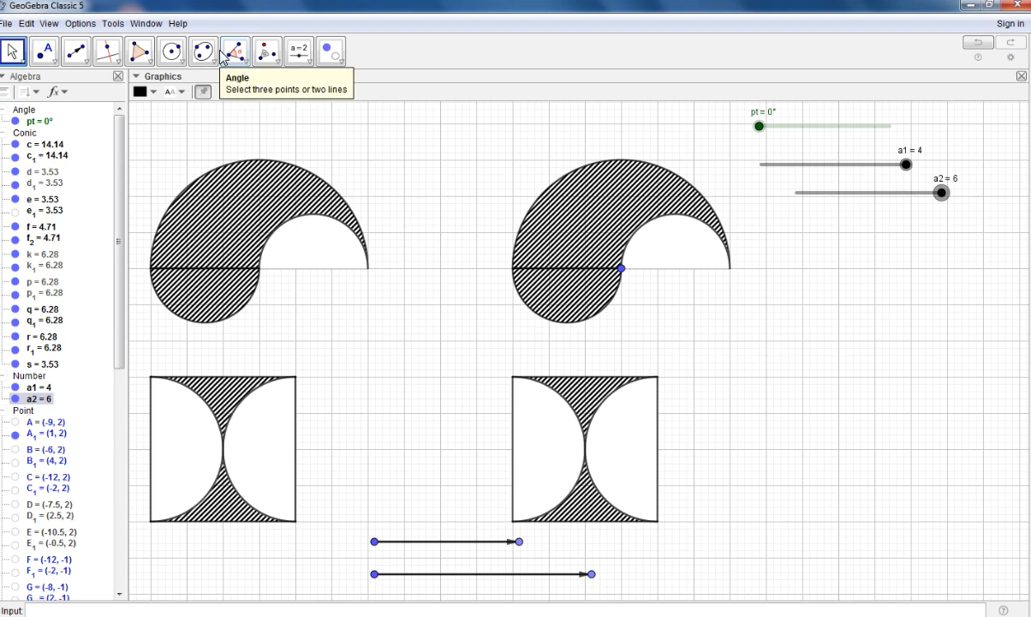
# Translate the left white semicircular sector of the copied square by the lower vector
pyautogui.click(173, 53)
pyautogui.click(282, 65)
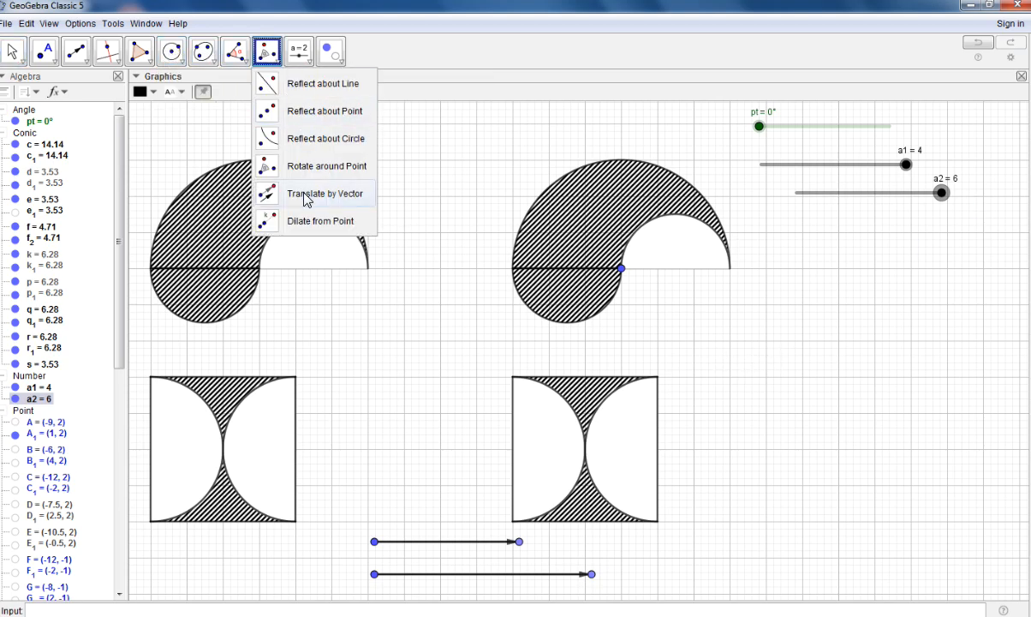
pyautogui.click(305, 196)
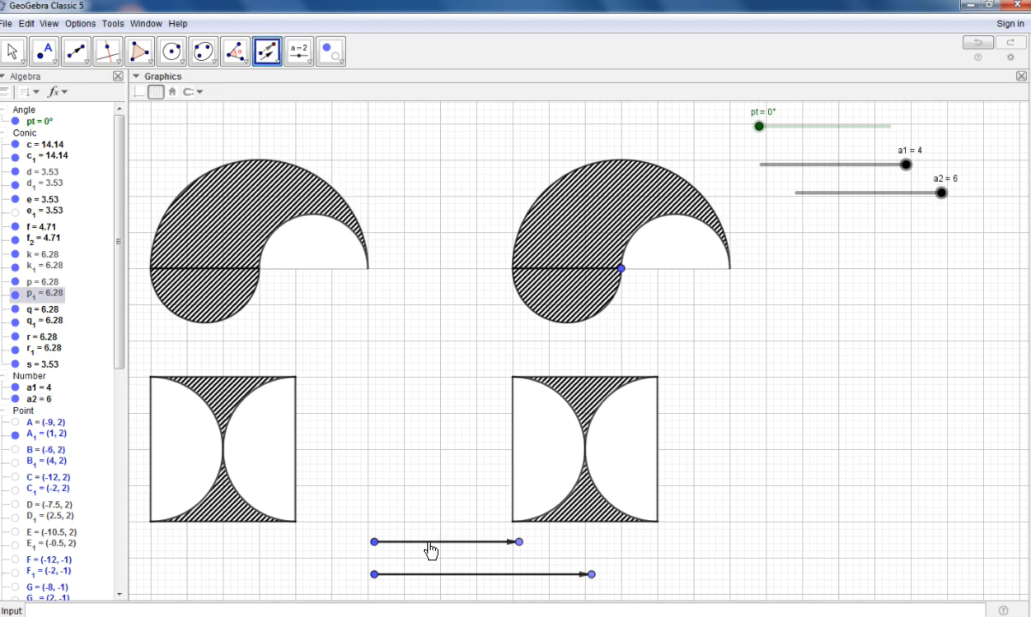
pyautogui.click(492, 574)
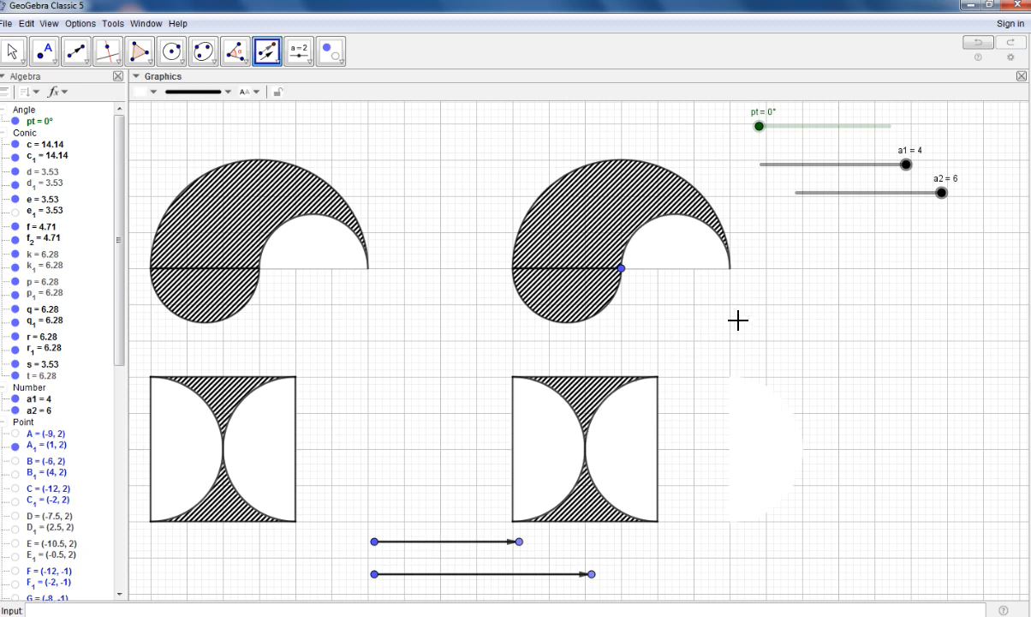
pyautogui.click(13, 53)
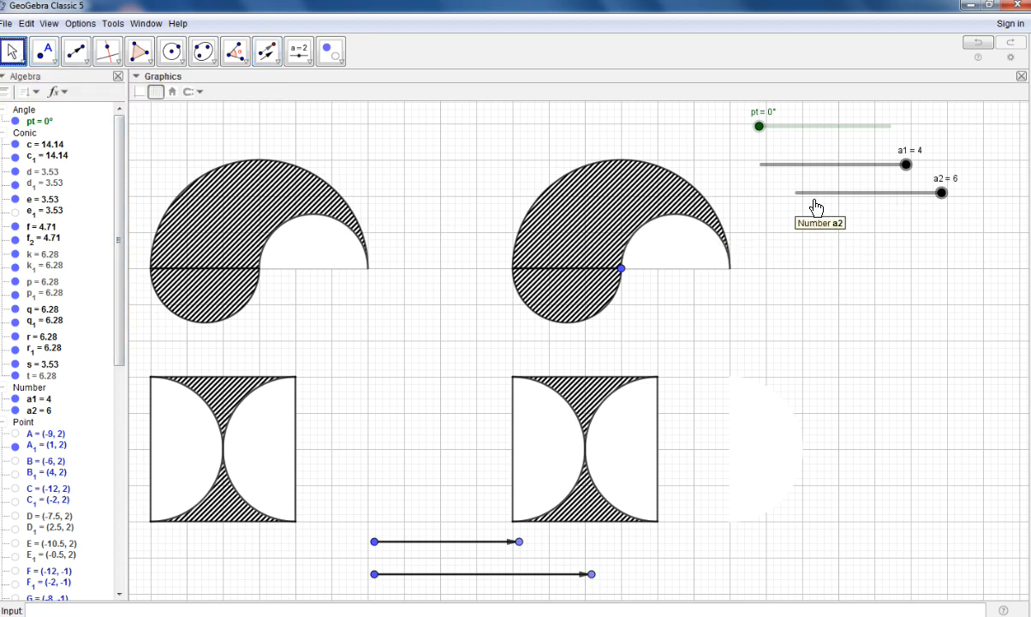
# Apply Translate by Vector to the copied square's left white sector once more, using the lower vector
pyautogui.click(269, 53)
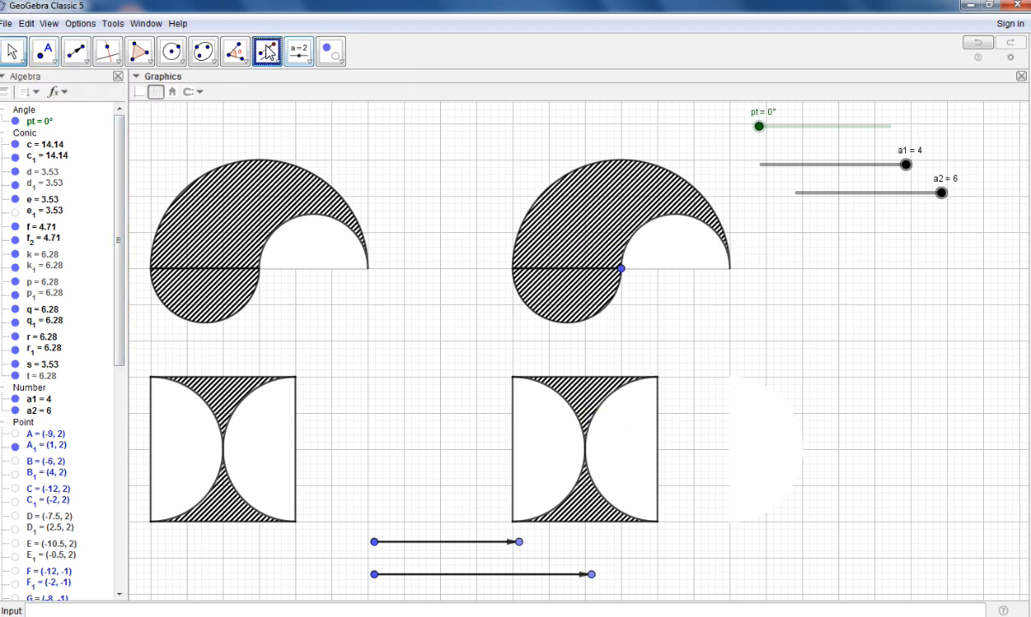
pyautogui.click(533, 438)
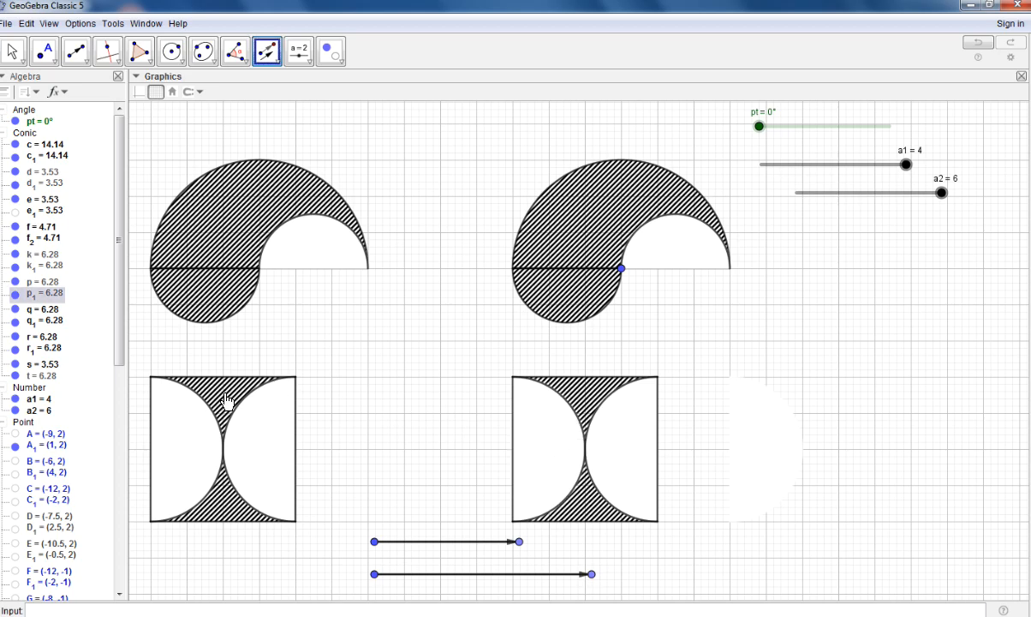
pyautogui.click(472, 573)
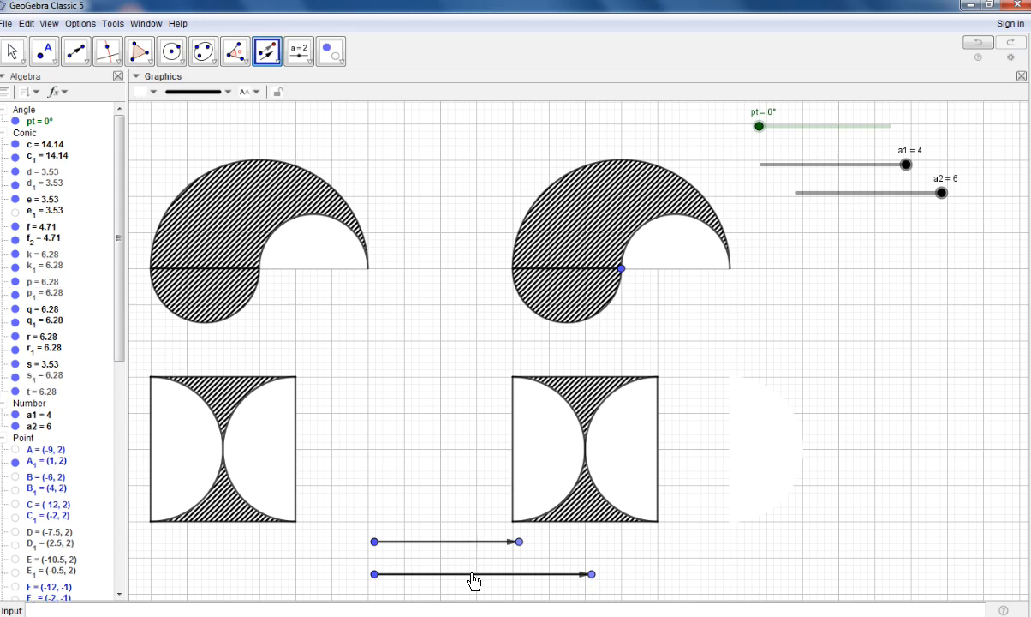
pyautogui.press('Escape')
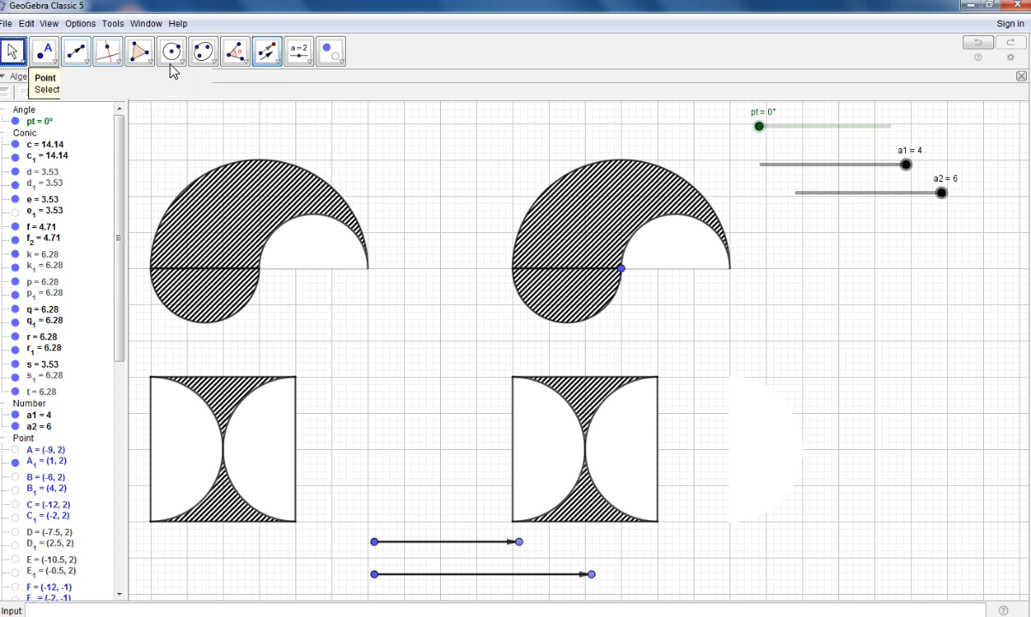
# Check slider a2 at its maximum of 6 and inspect the copied square's left arc and the lower vector
pyautogui.moveTo(939, 193)
pyautogui.mouseDown()
pyautogui.moveTo(761, 201)
pyautogui.moveTo(975, 214)
pyautogui.moveTo(955, 206)
pyautogui.mouseUp()
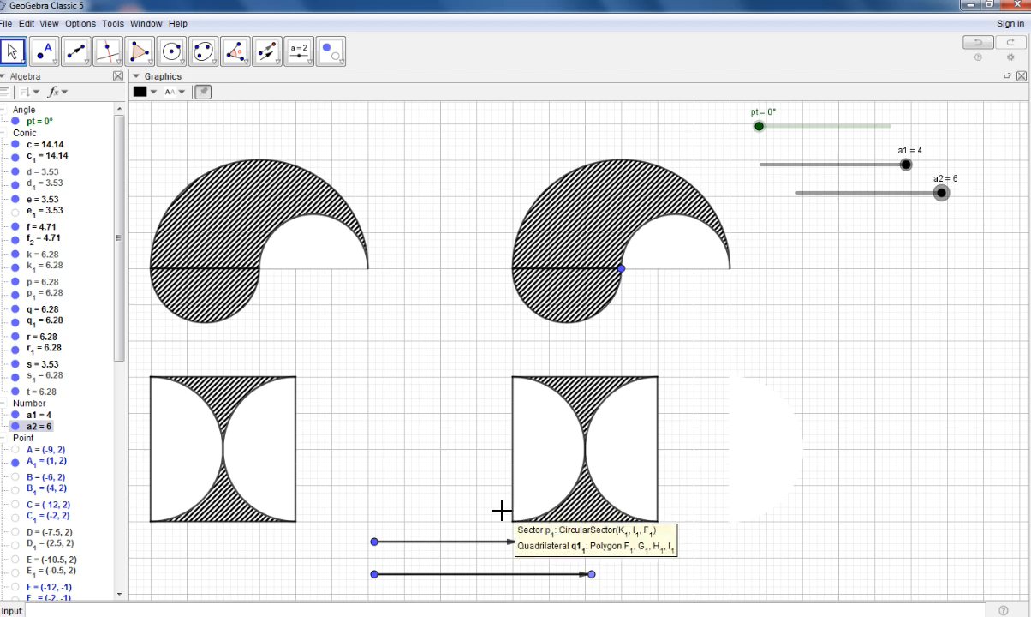
pyautogui.click(564, 401)
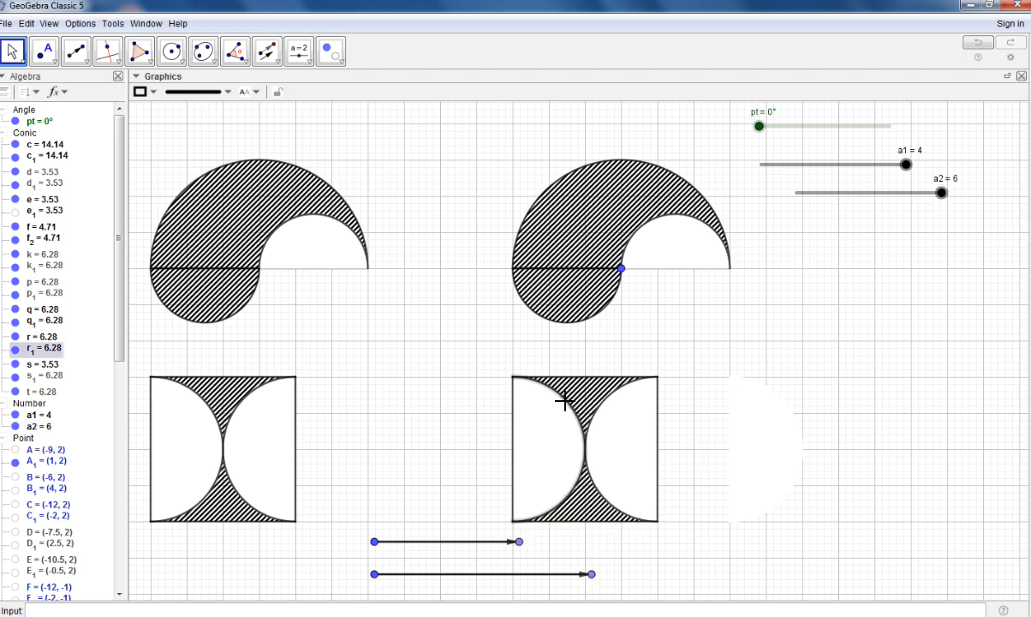
pyautogui.click(546, 574)
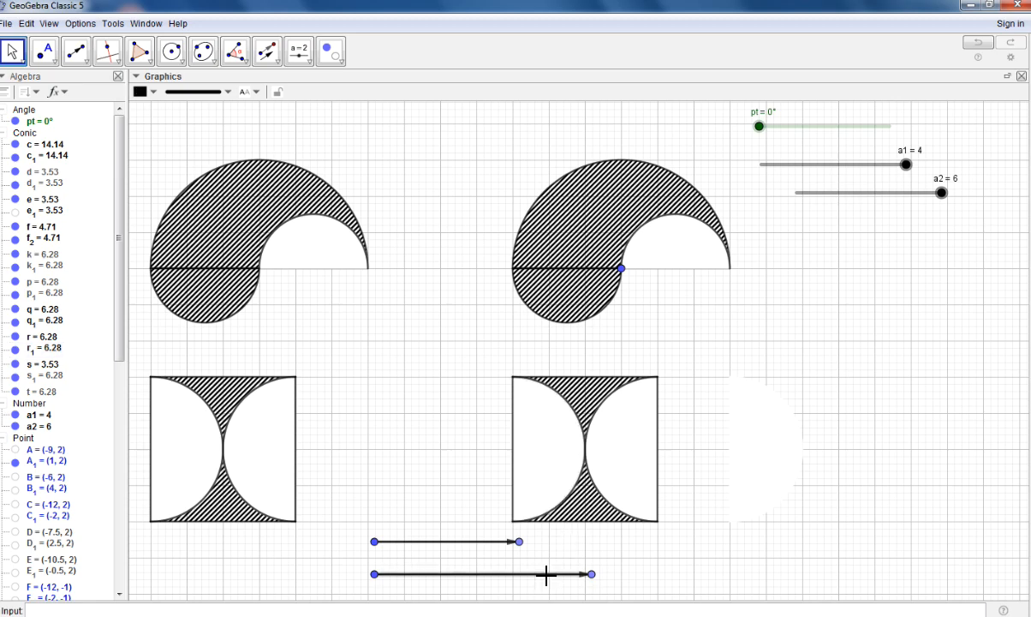
pyautogui.moveTo(942, 192); pyautogui.dragTo(1007, 241)
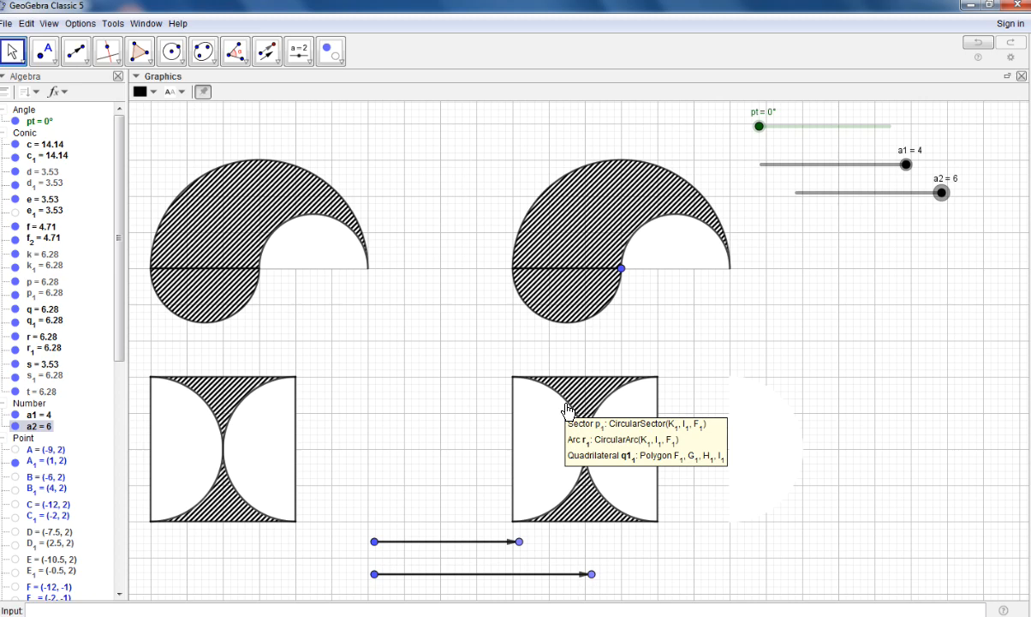
# Translate the left semicircular arc r1 of the copied square by the lower vector, keeping a2 at 6
pyautogui.click(19, 353)
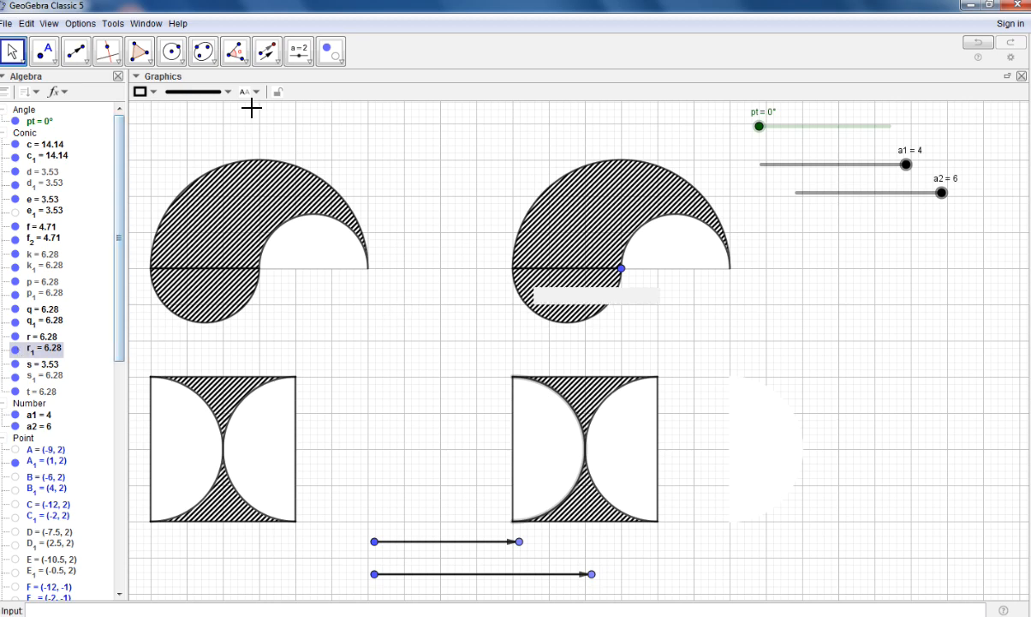
pyautogui.click(267, 51)
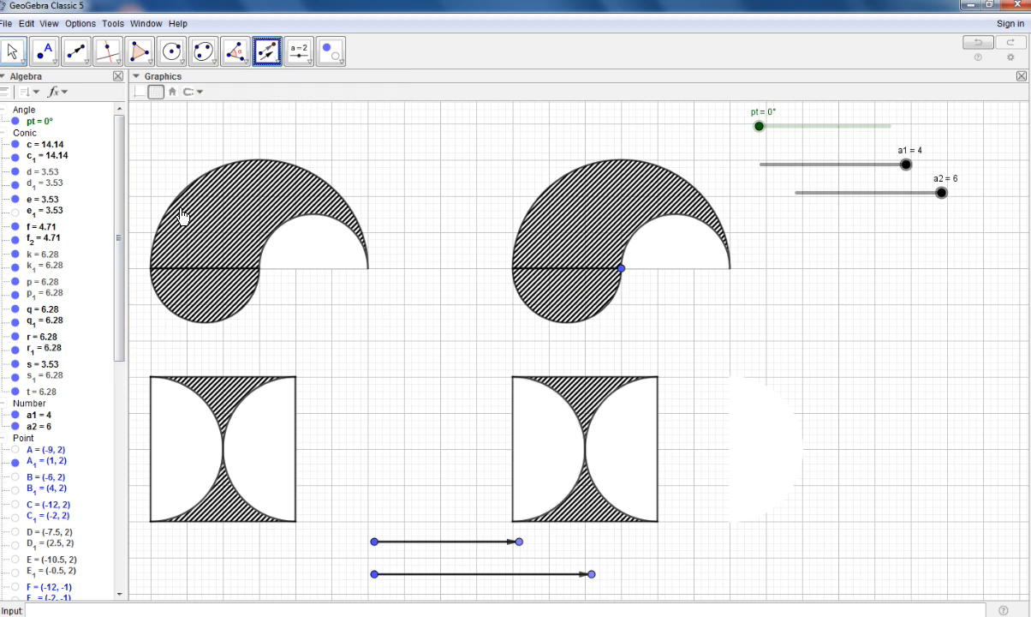
pyautogui.click(36, 353)
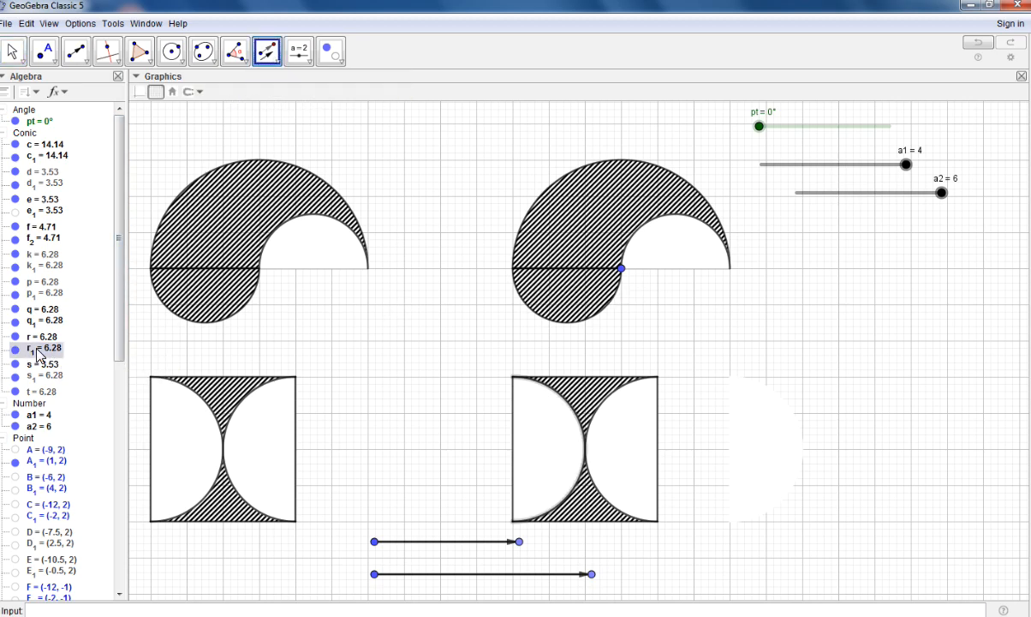
pyautogui.click(477, 574)
pyautogui.press('Escape')
pyautogui.moveTo(941, 193)
pyautogui.mouseDown()
pyautogui.moveTo(765, 198)
pyautogui.moveTo(943, 197)
pyautogui.mouseUp()
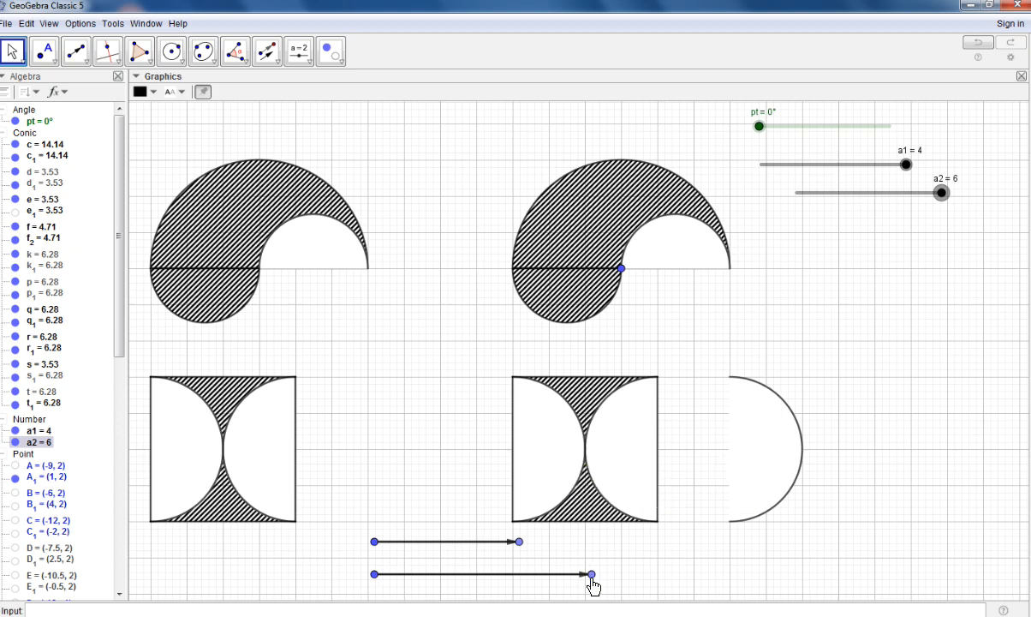
# Set slider a2's maximum to 8 in its properties and slide it to 8
pyautogui.rightClick(942, 194)
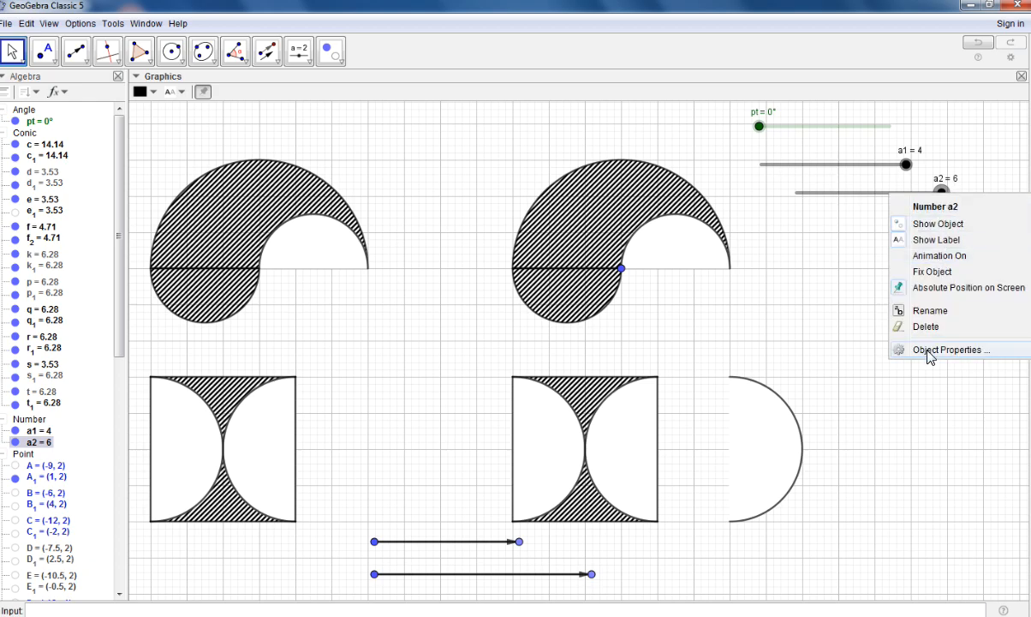
pyautogui.click(927, 350)
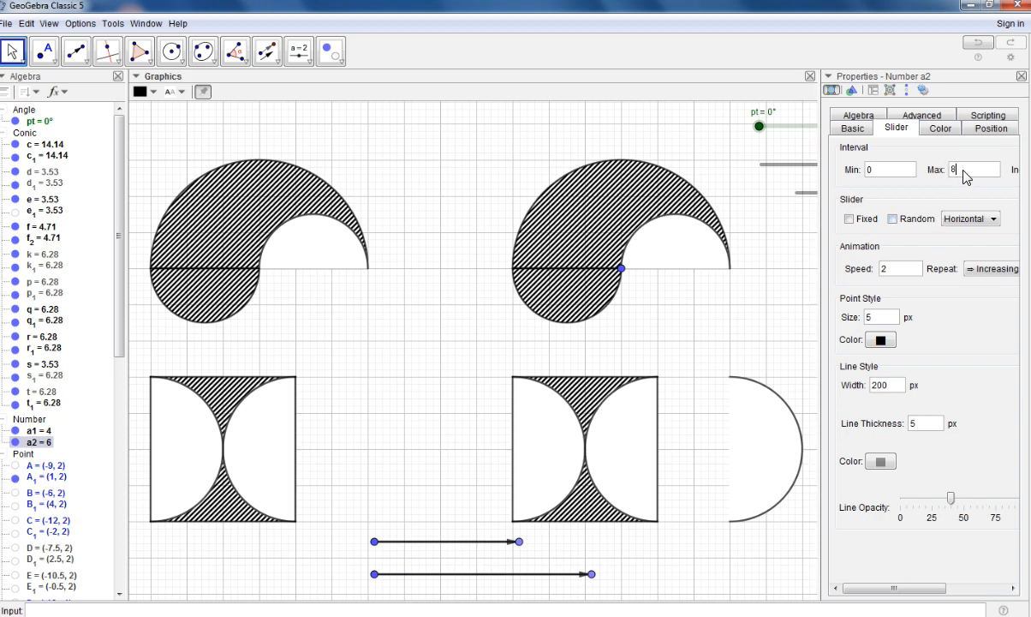
pyautogui.click(1021, 78)
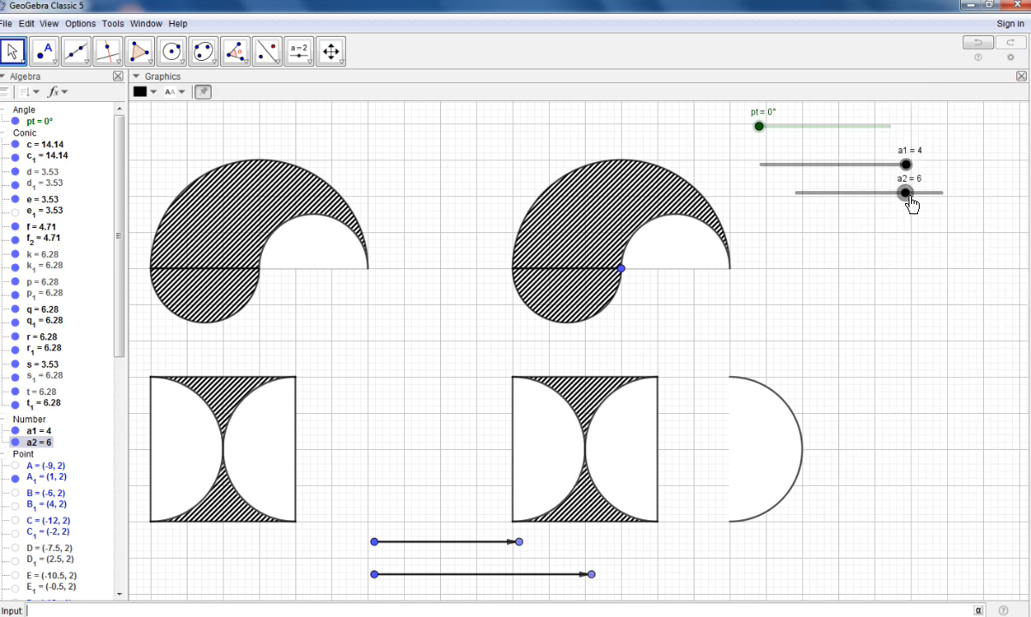
pyautogui.moveTo(906, 197); pyautogui.dragTo(963, 192)
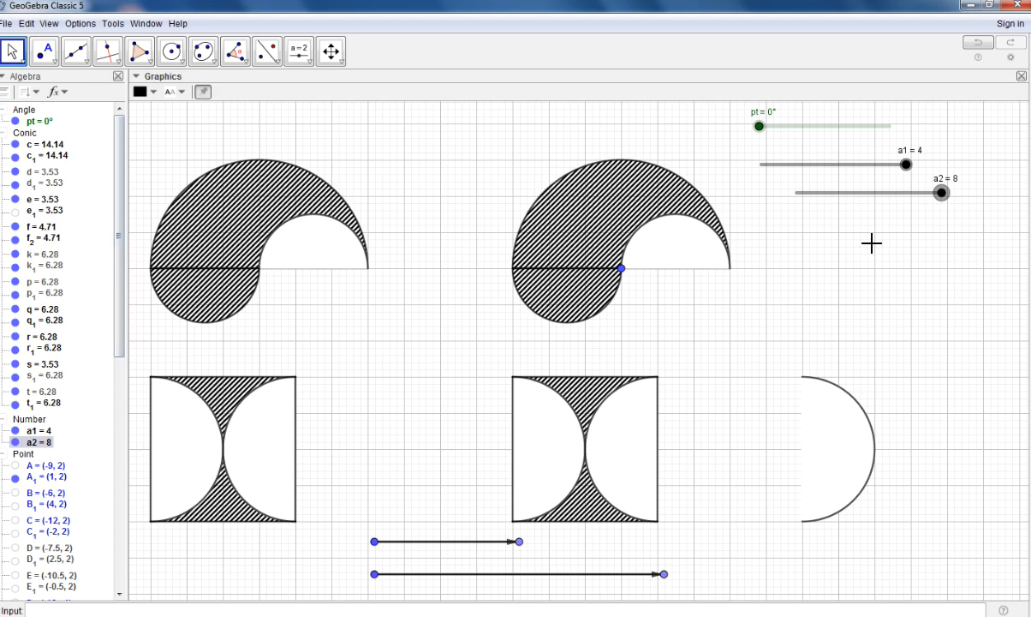
# Translate the right white semicircular sector of the copied square by the upper vector
pyautogui.click(269, 56)
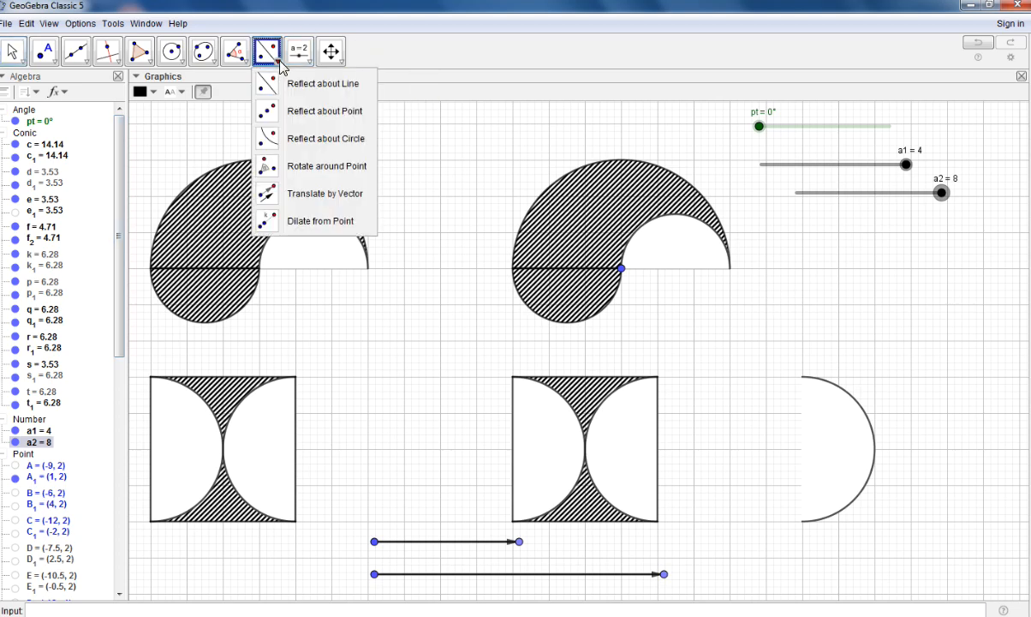
pyautogui.click(311, 193)
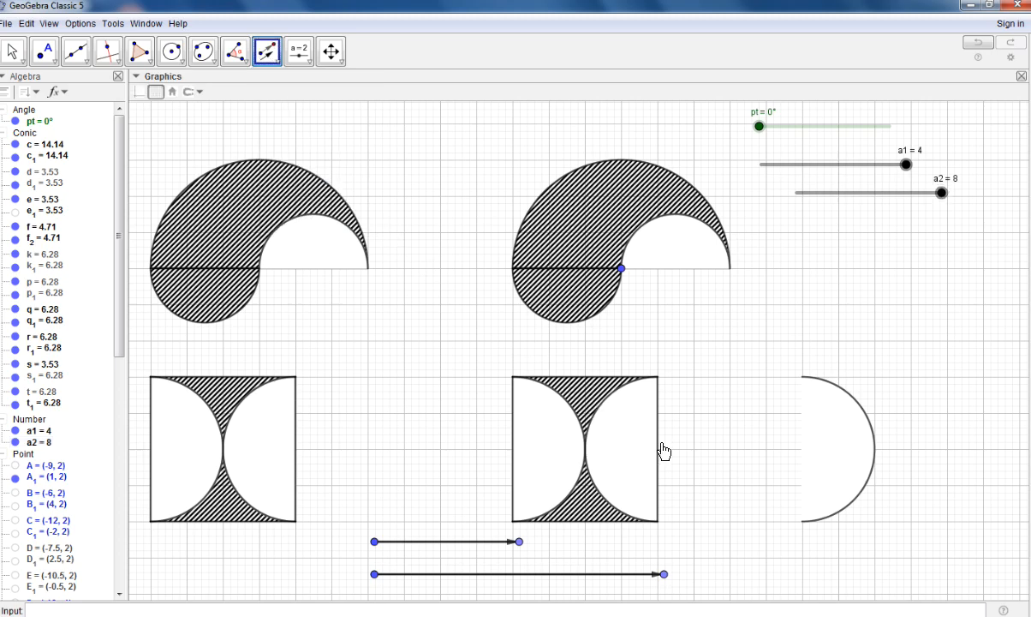
pyautogui.click(585, 425)
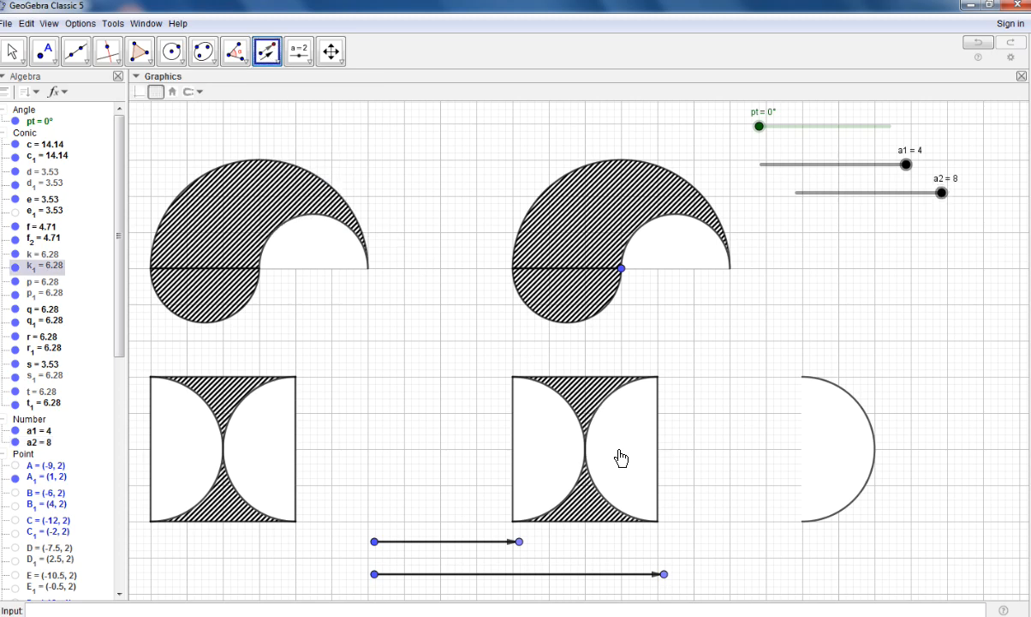
pyautogui.click(456, 543)
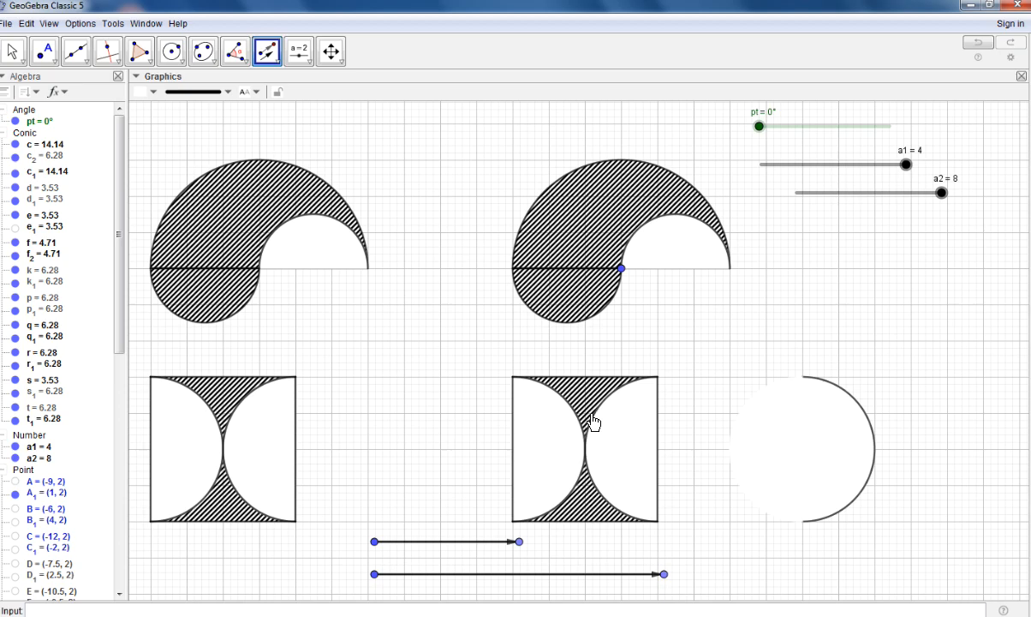
pyautogui.click(14, 53)
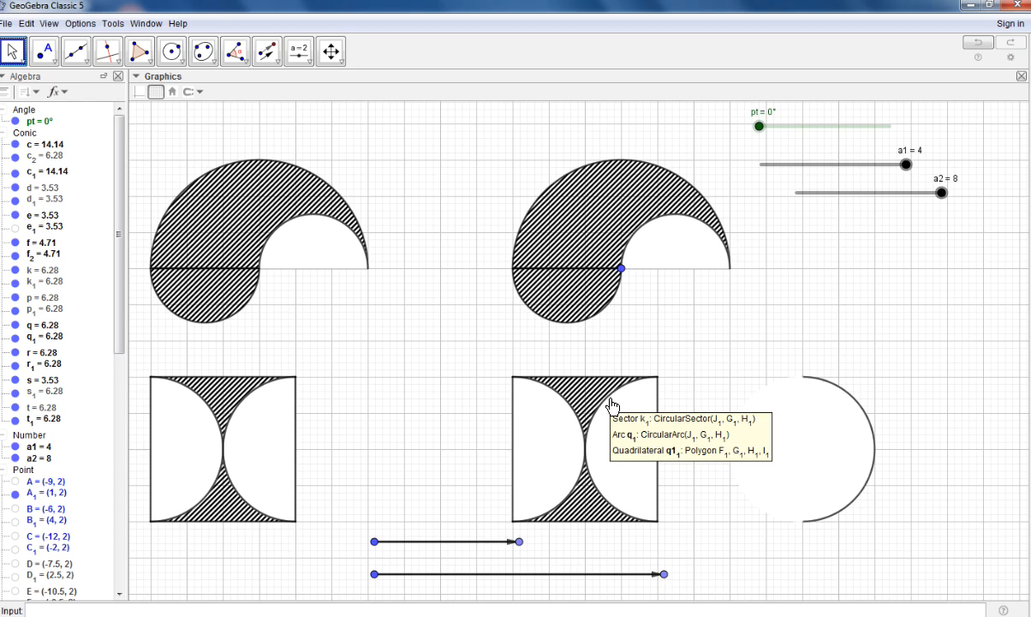
# Translate the right semicircular arc q1 of the copied square by the upper vector
pyautogui.click(267, 51)
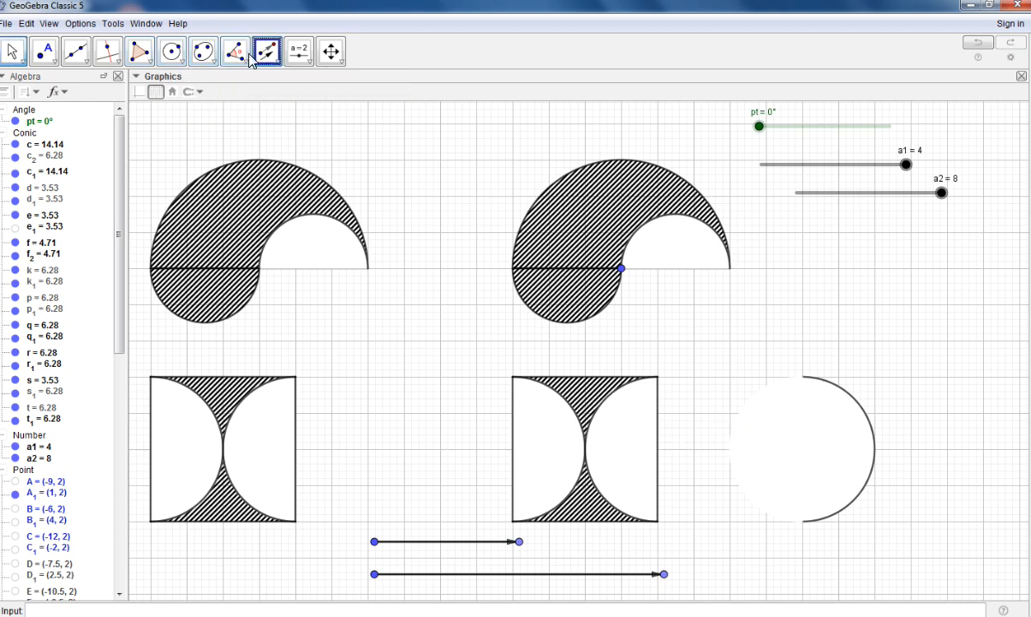
pyautogui.click(31, 339)
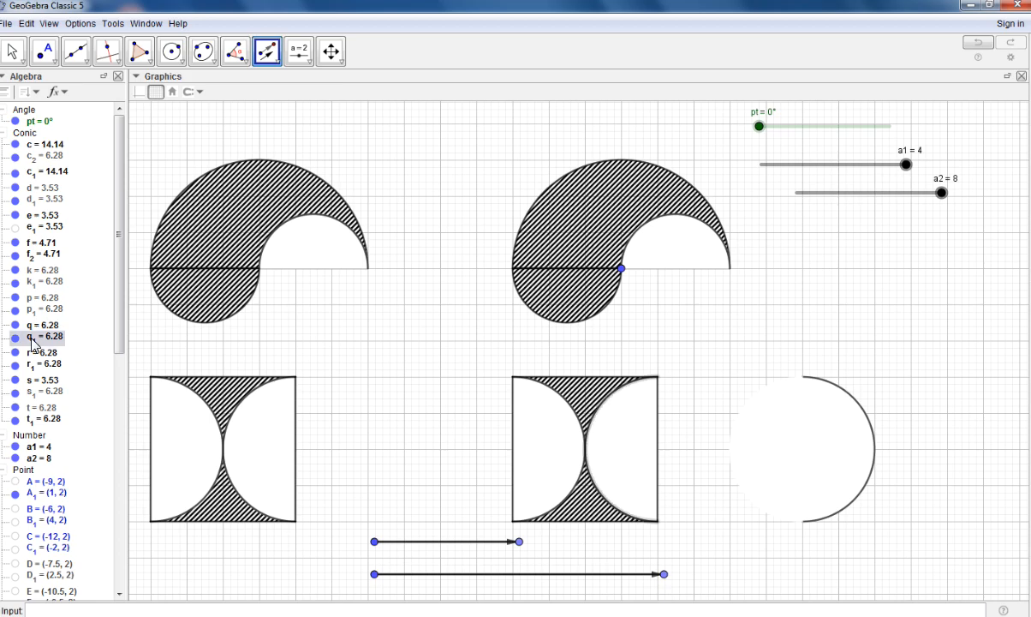
pyautogui.click(482, 541)
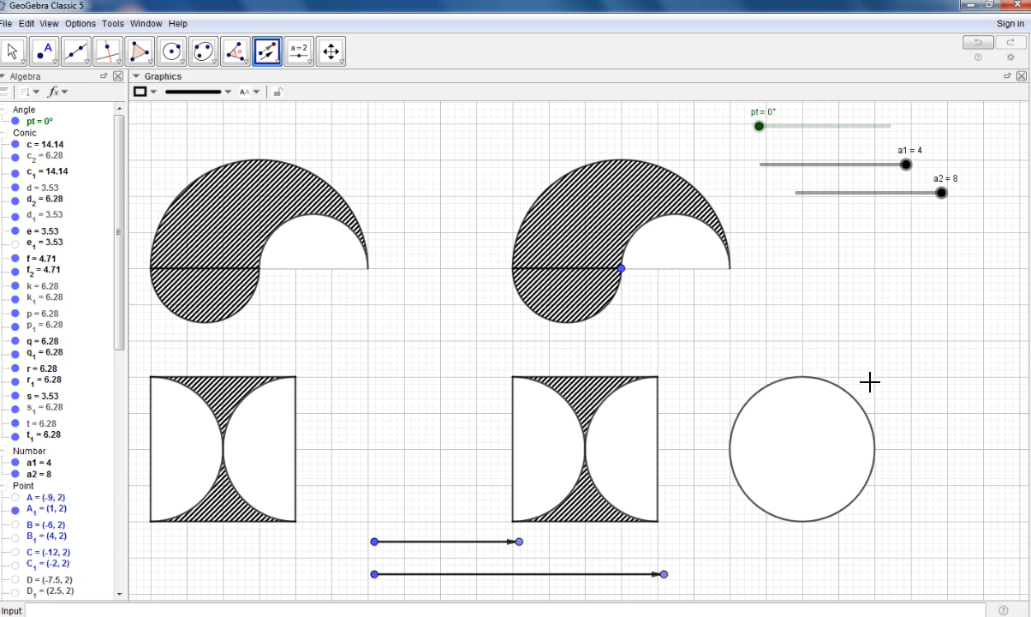
# Hide the copied square's two original white semicircular sectors p1 and k1 and its original arcs r1 and q1
pyautogui.rightClick(544, 446)
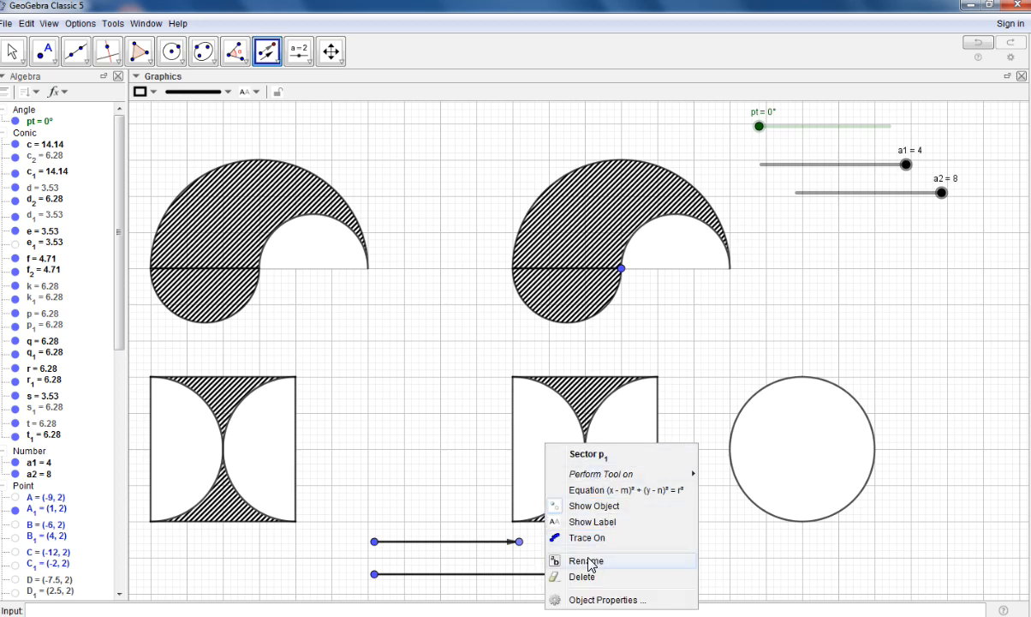
pyautogui.click(593, 505)
pyautogui.rightClick(610, 424)
pyautogui.click(665, 470)
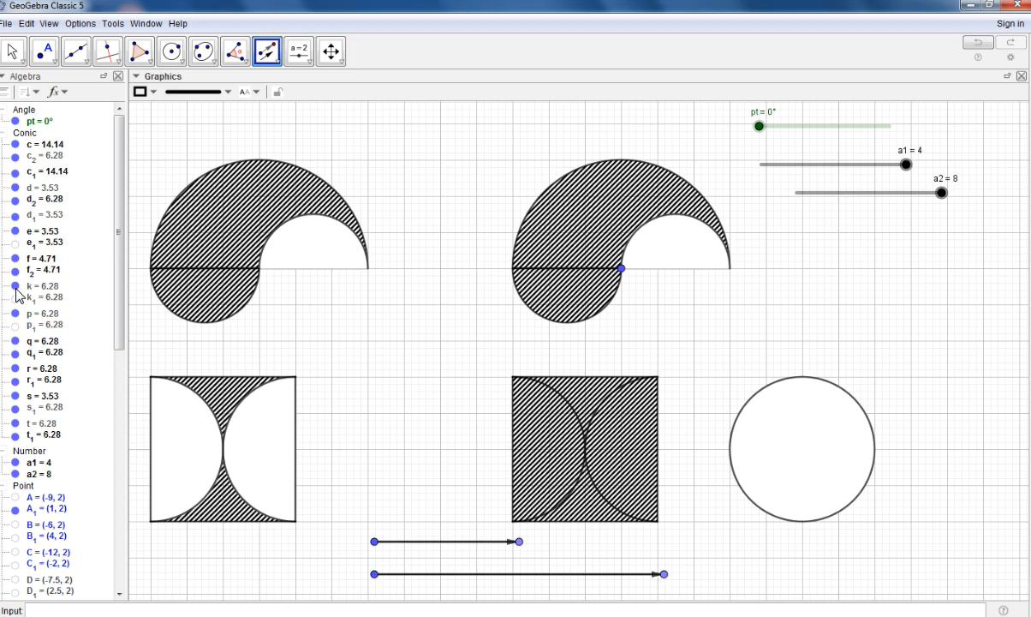
pyautogui.click(17, 381)
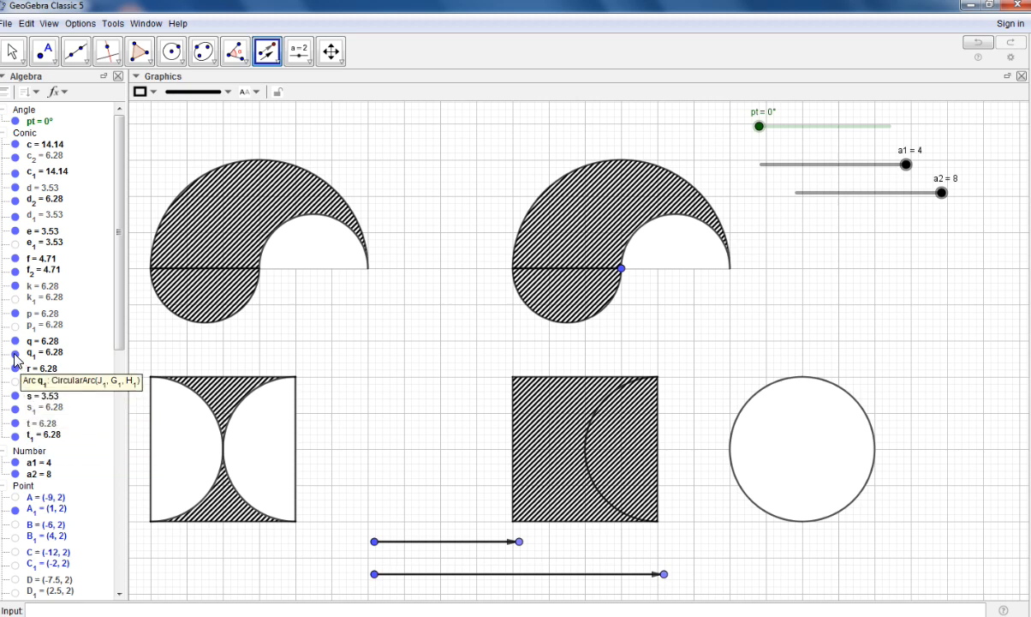
pyautogui.click(16, 353)
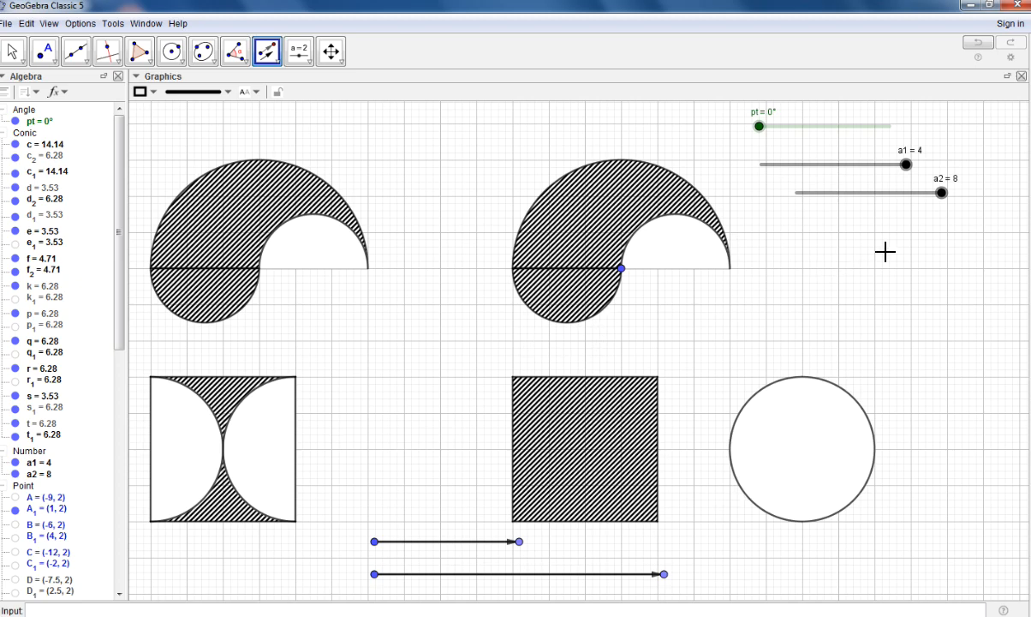
# Slide both a2 and a1 back to 0
pyautogui.press('Escape')
pyautogui.moveTo(941, 193); pyautogui.dragTo(753, 198)
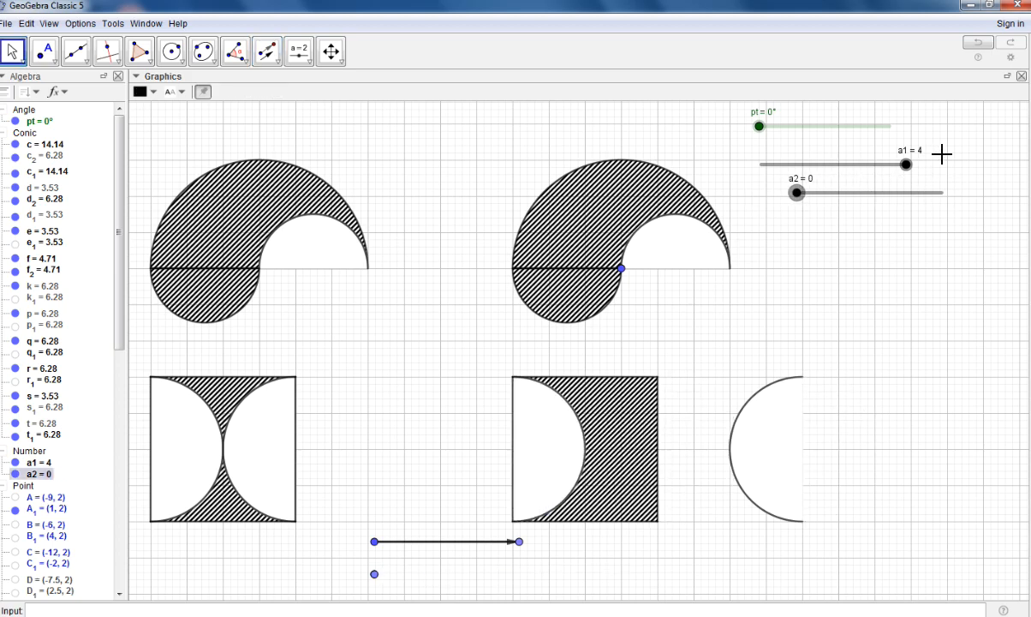
pyautogui.moveTo(906, 164); pyautogui.dragTo(687, 177)
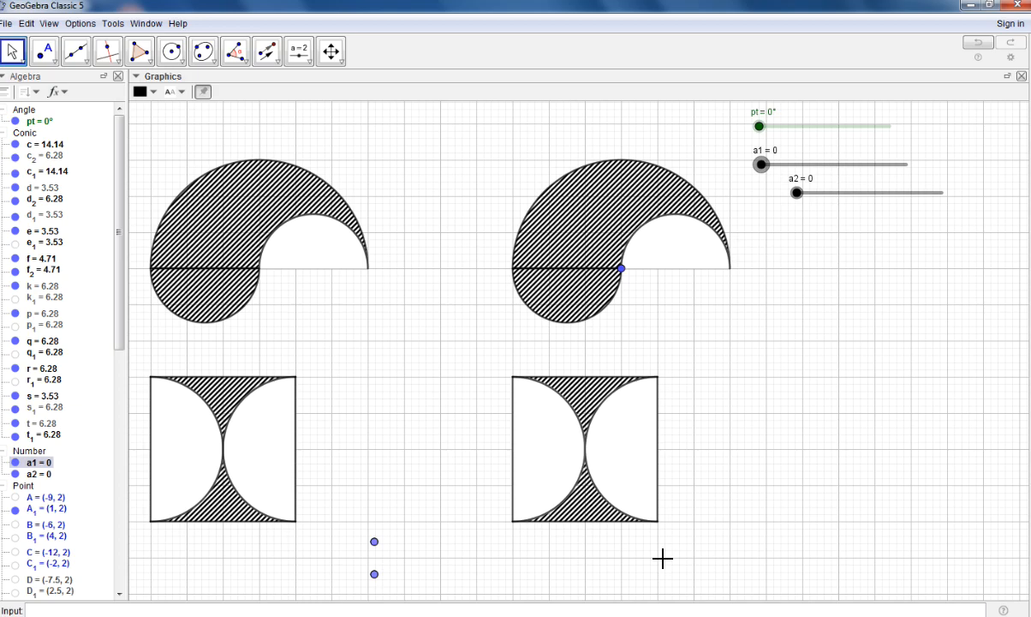
# Insert four buttons without captions or scripts in the space between the original figures and their copies
pyautogui.click(306, 64)
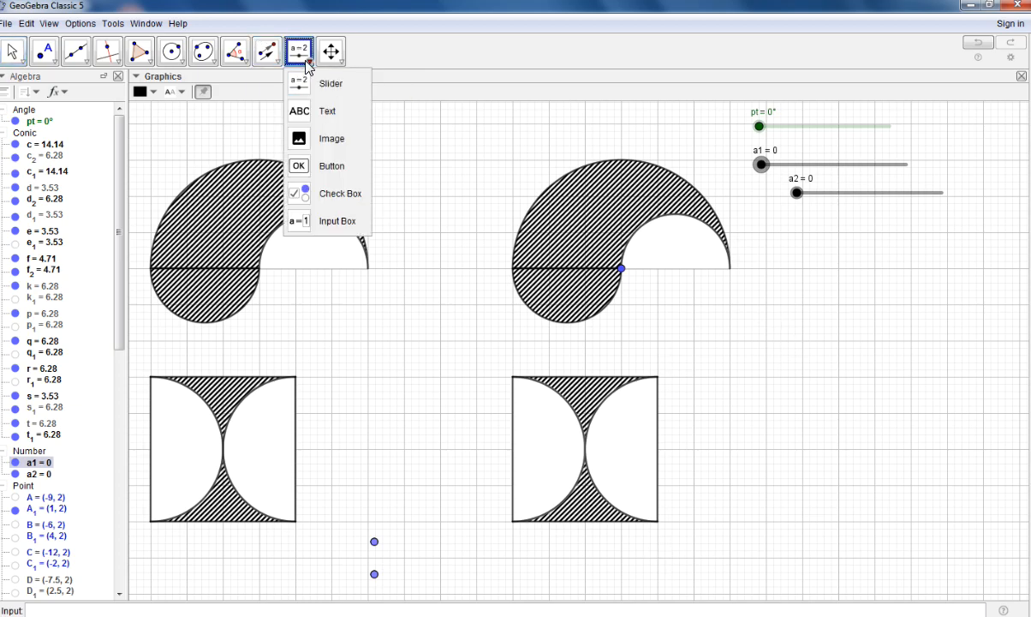
pyautogui.click(329, 167)
pyautogui.click(387, 132)
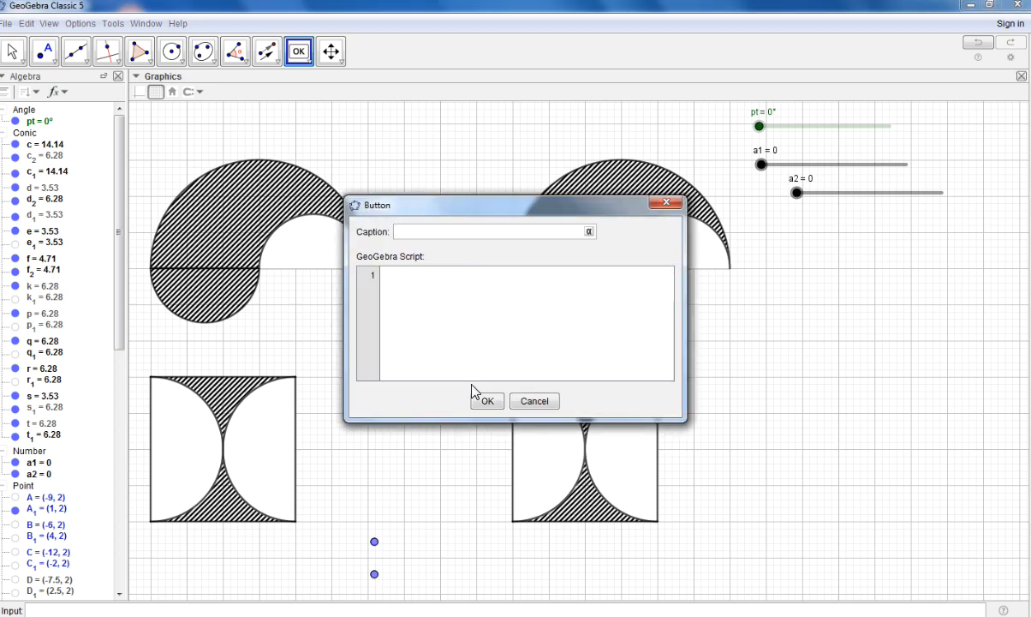
pyautogui.click(485, 405)
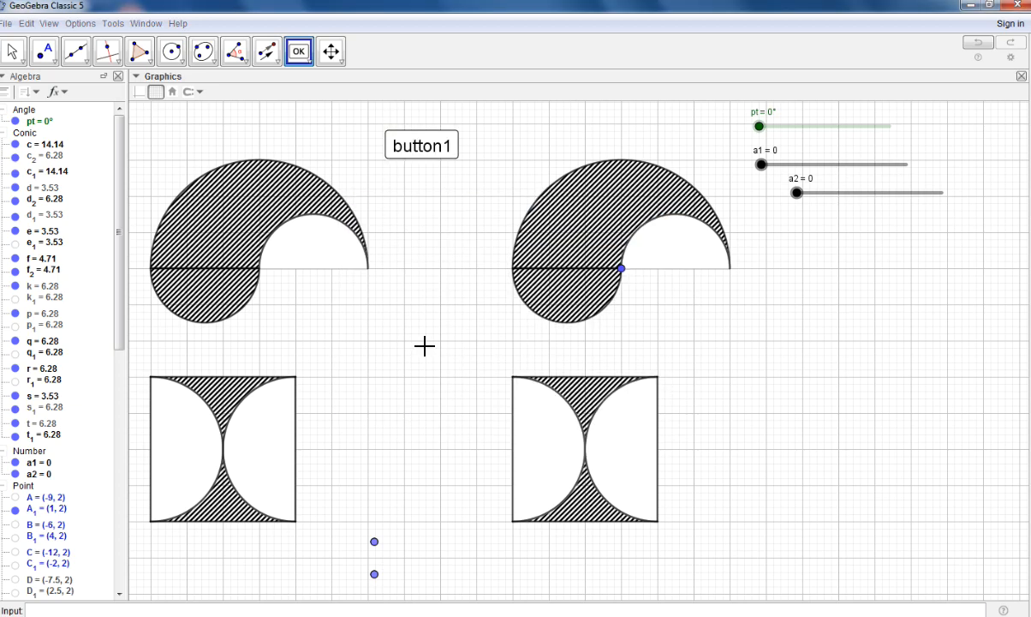
pyautogui.click(399, 364)
pyautogui.click(482, 401)
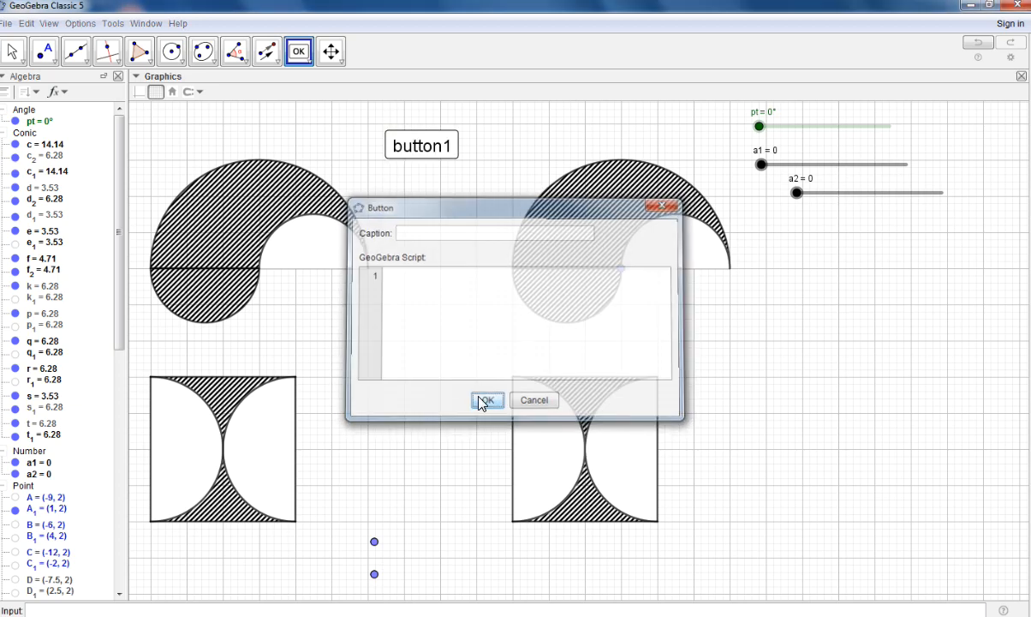
pyautogui.click(409, 452)
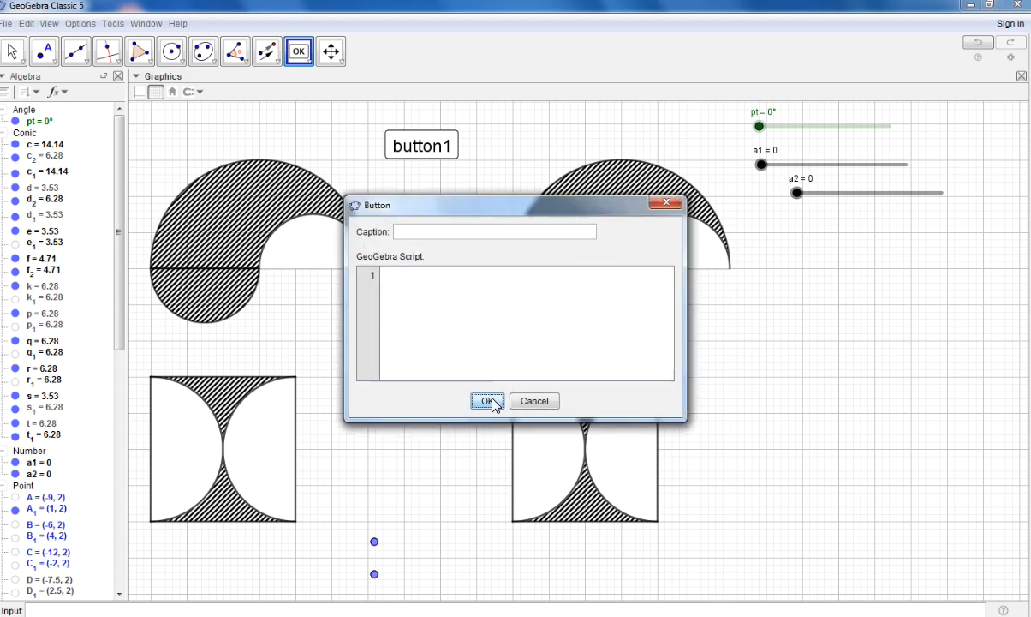
pyautogui.click(487, 401)
pyautogui.click(428, 234)
pyautogui.click(488, 401)
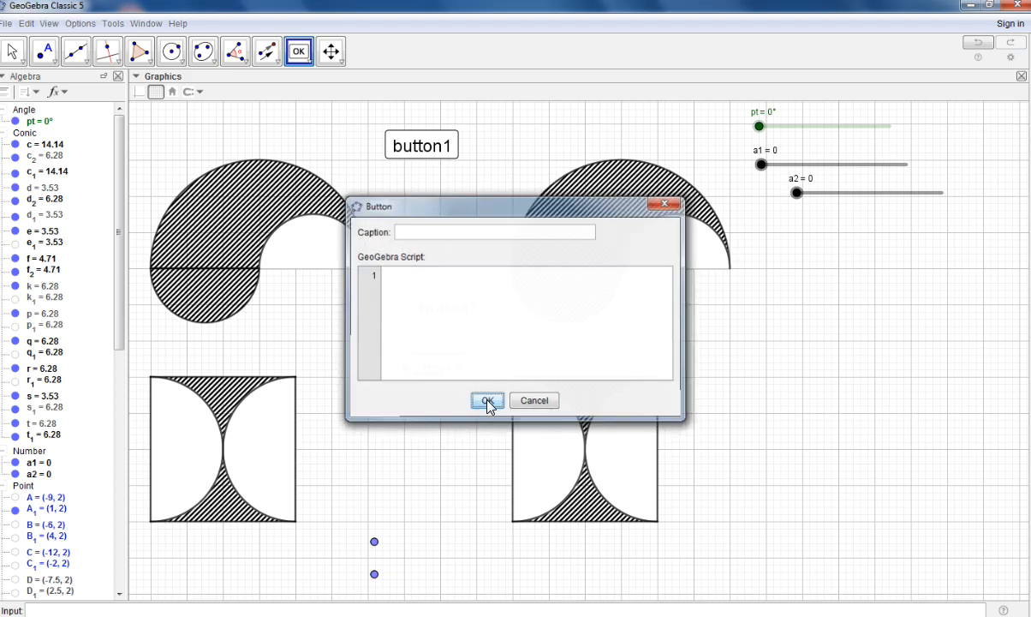
# Arrange the buttons in two pairs, button1 and button4 above the semicircle figures, button3 and button2 above the squares
pyautogui.click(13, 51)
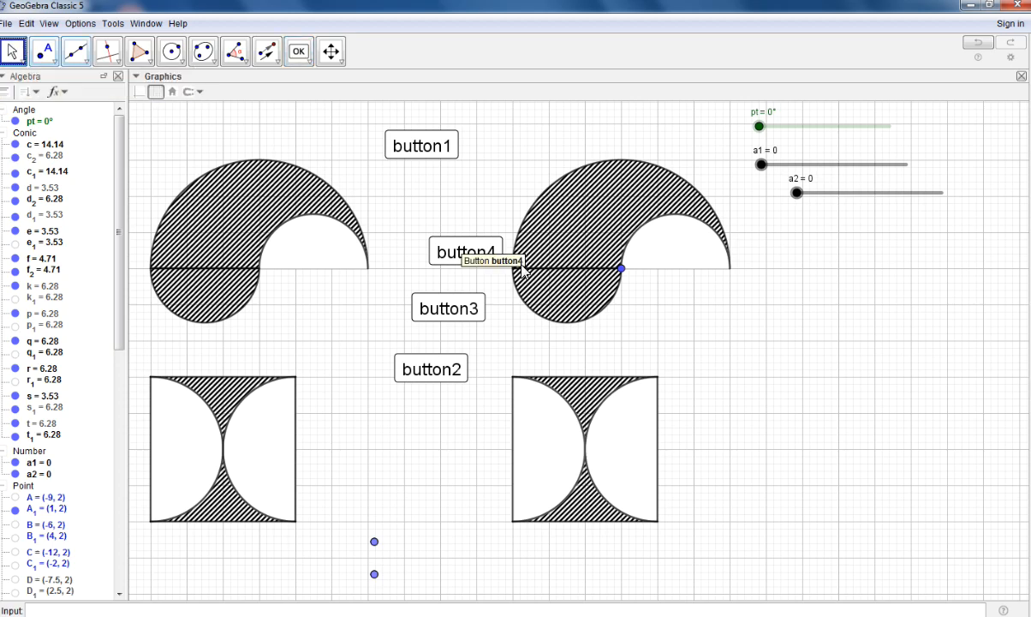
pyautogui.moveTo(402, 155); pyautogui.dragTo(350, 148)
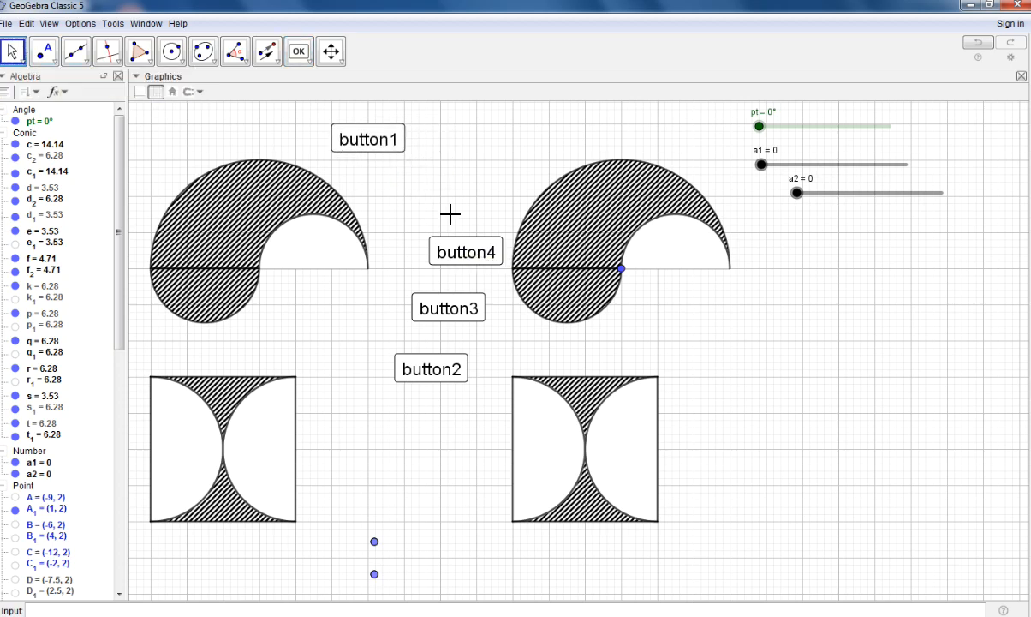
pyautogui.moveTo(467, 258); pyautogui.dragTo(479, 146)
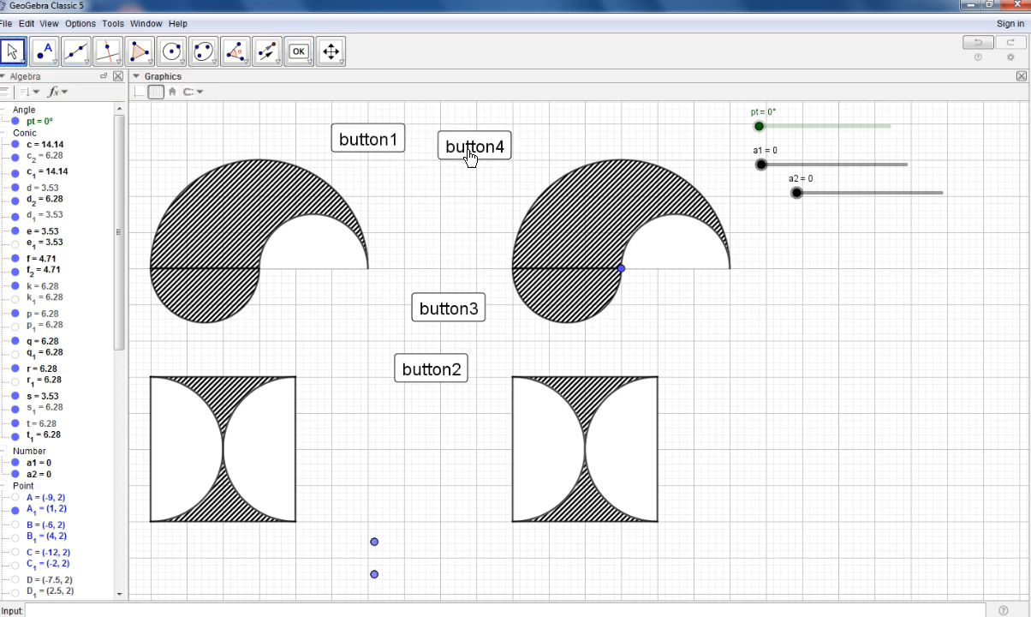
pyautogui.moveTo(426, 306); pyautogui.dragTo(320, 348)
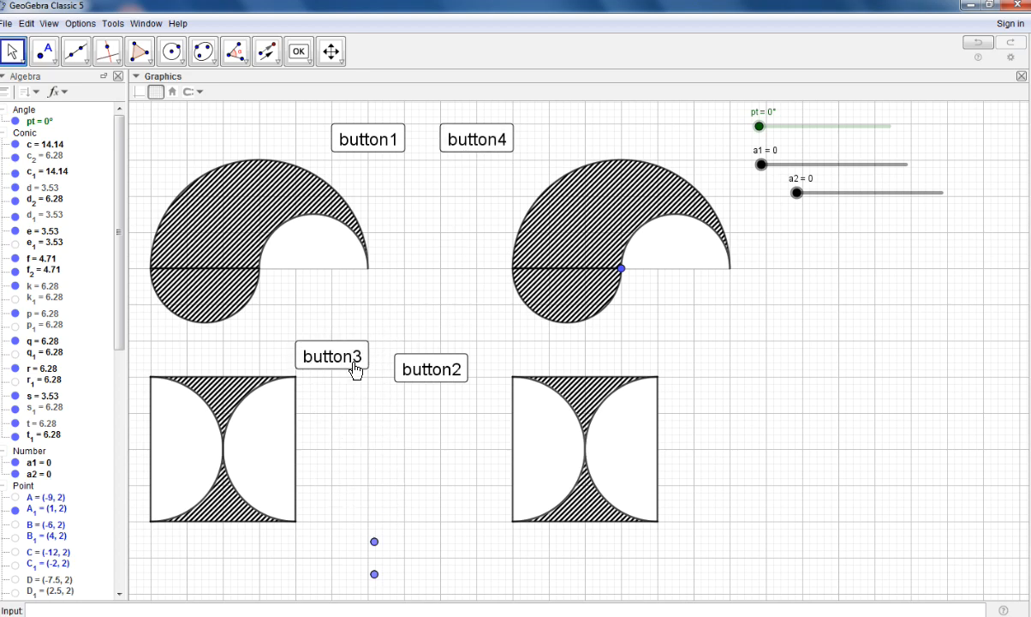
pyautogui.moveTo(433, 380); pyautogui.dragTo(486, 365)
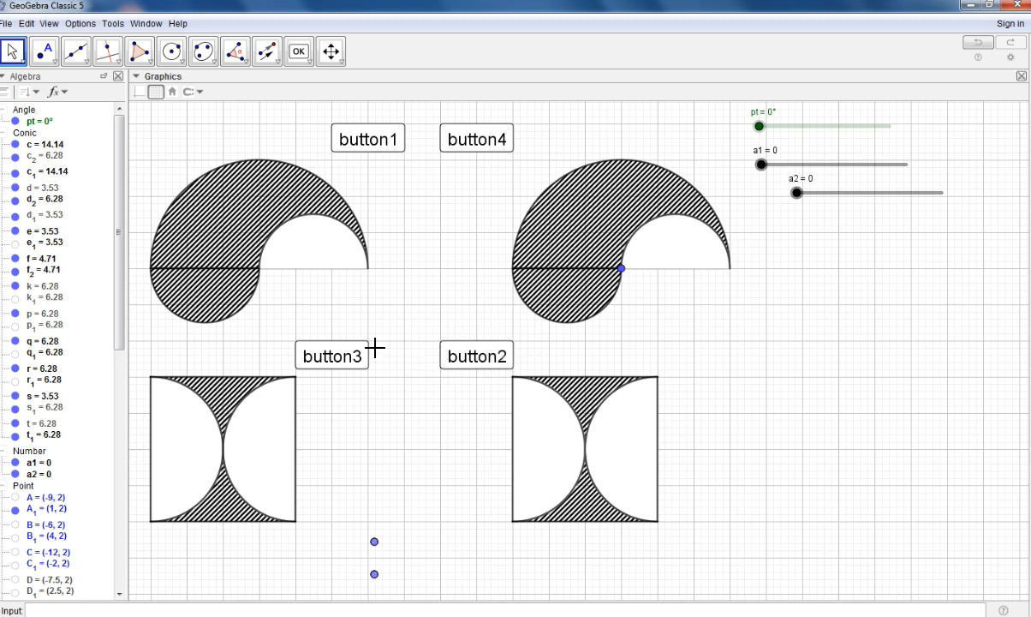
pyautogui.moveTo(356, 362); pyautogui.dragTo(392, 361)
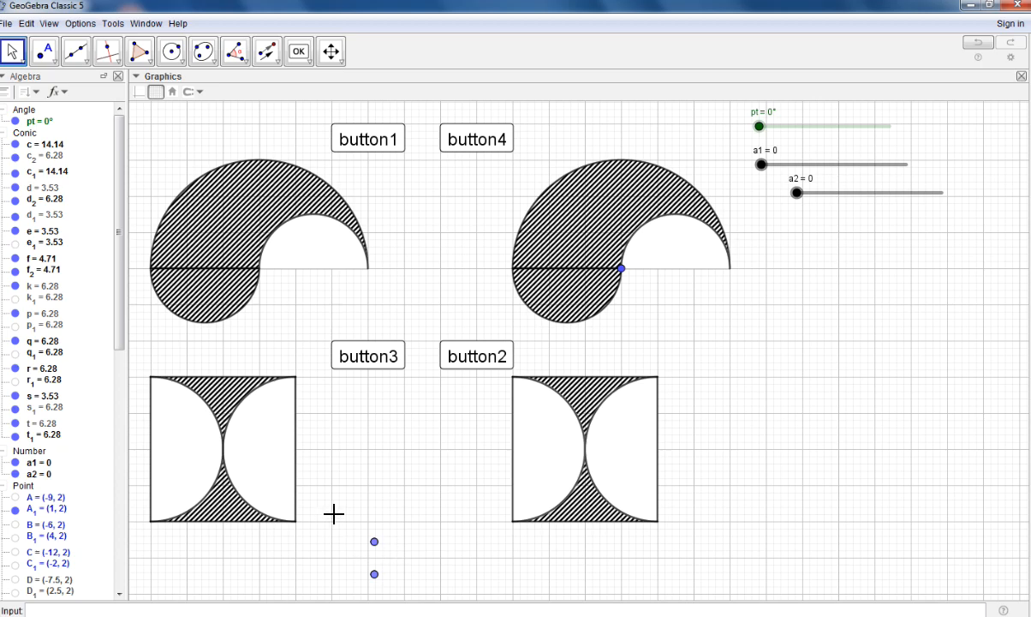
# Hide the two vector points below the squares
pyautogui.moveTo(334, 513); pyautogui.dragTo(410, 577)
pyautogui.rightClick(383, 532)
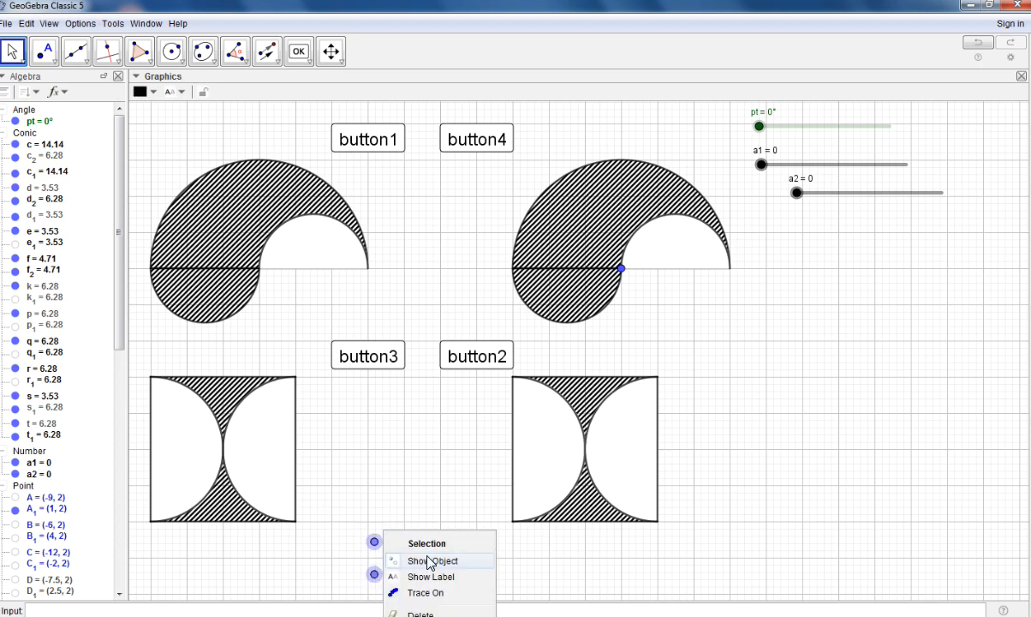
pyautogui.click(430, 562)
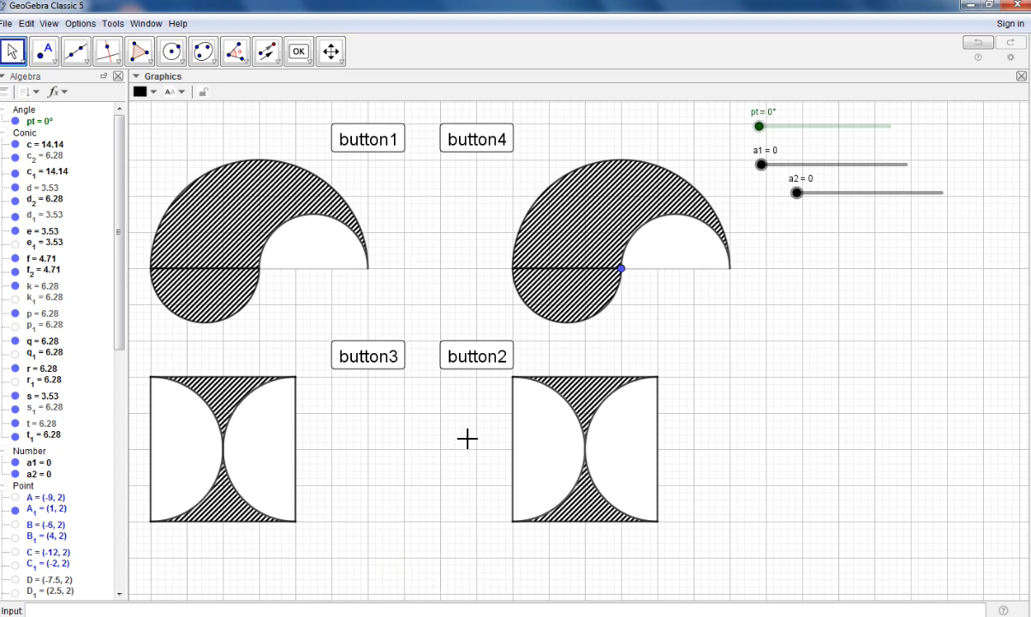
# Give button1 the play triangle as its image in its object properties
pyautogui.rightClick(375, 138)
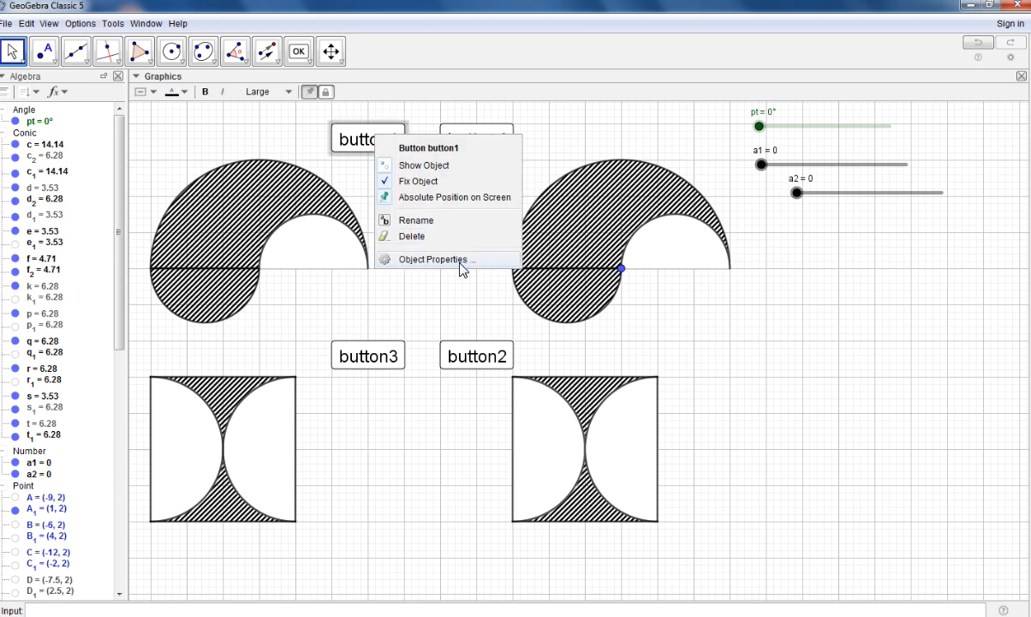
pyautogui.click(437, 258)
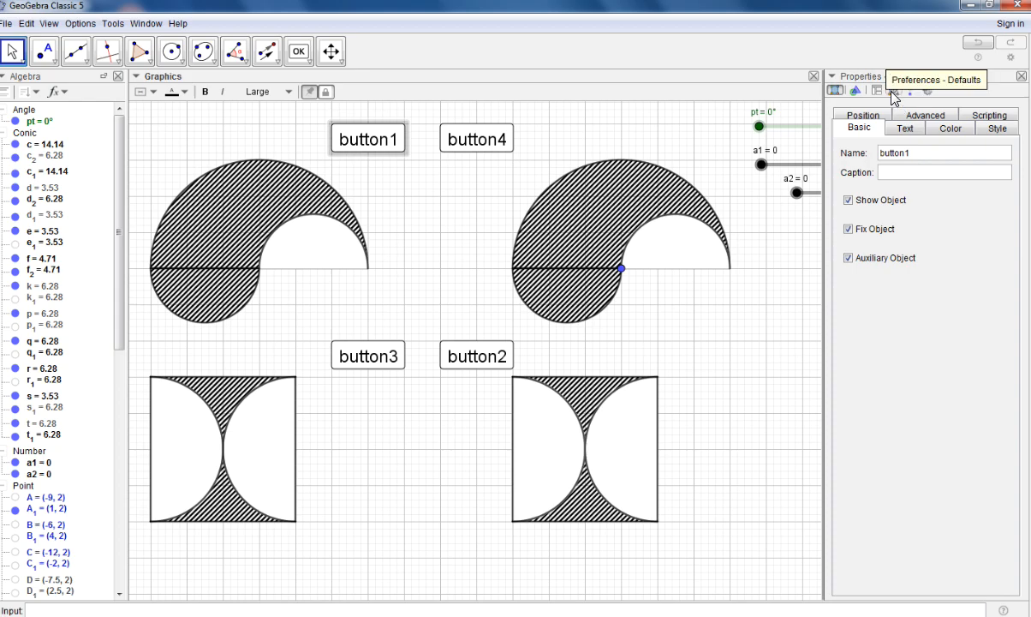
pyautogui.click(876, 118)
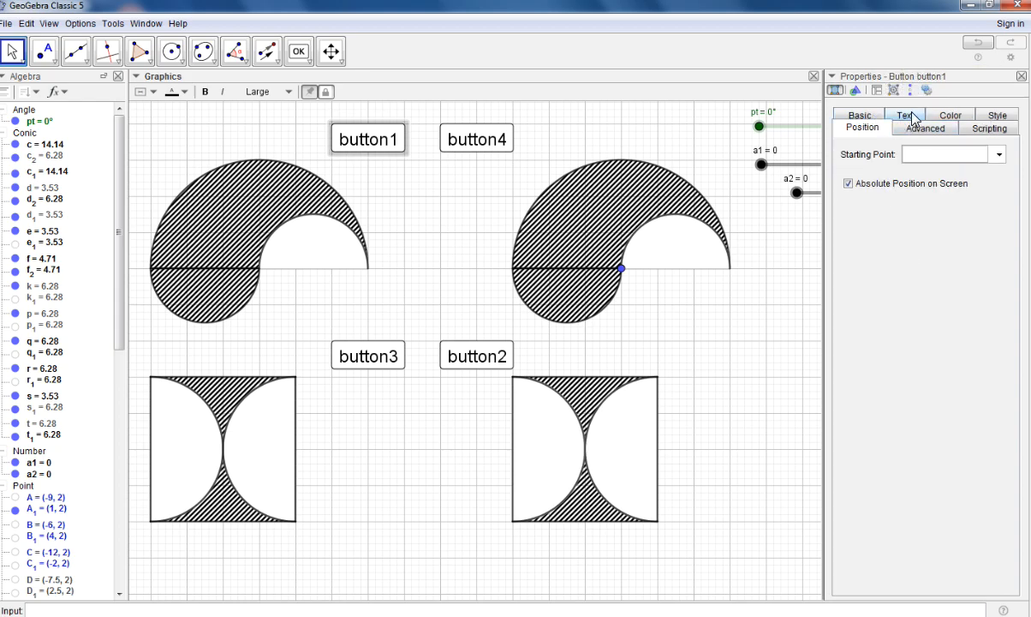
pyautogui.click(905, 114)
pyautogui.click(997, 127)
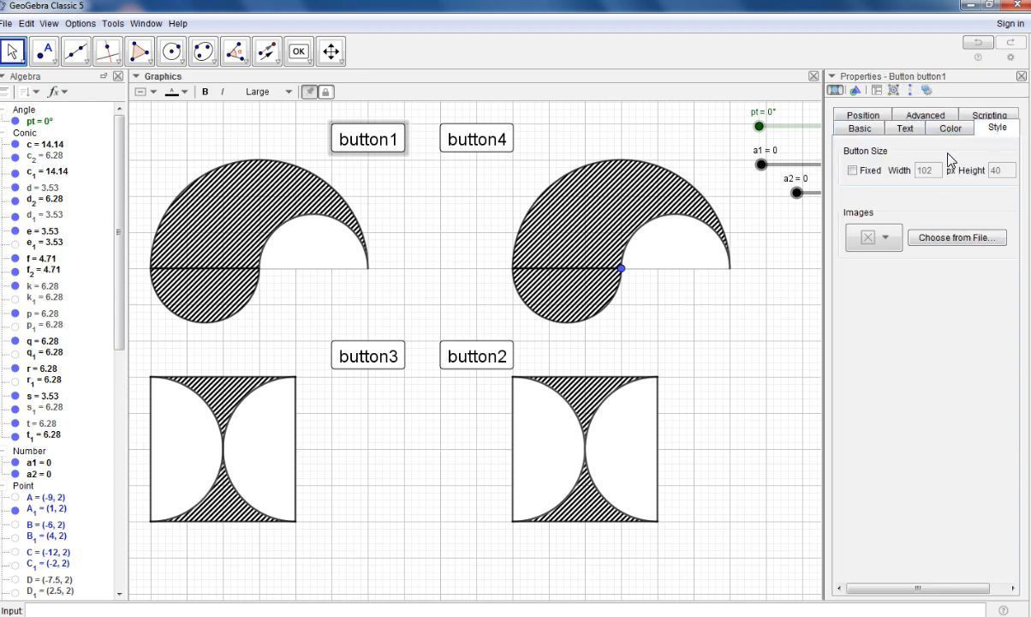
pyautogui.click(889, 243)
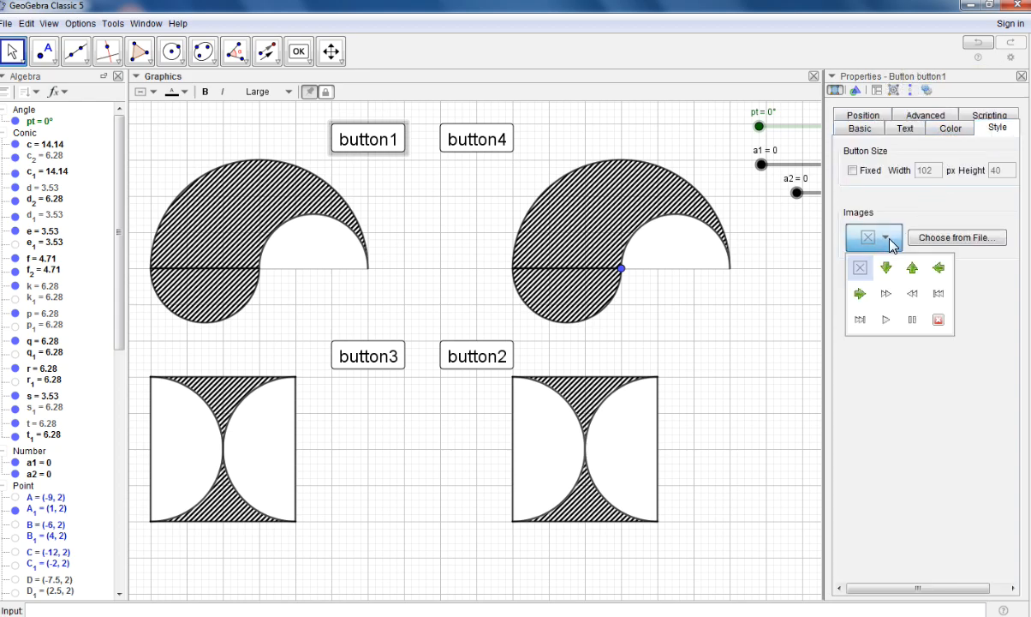
pyautogui.click(886, 320)
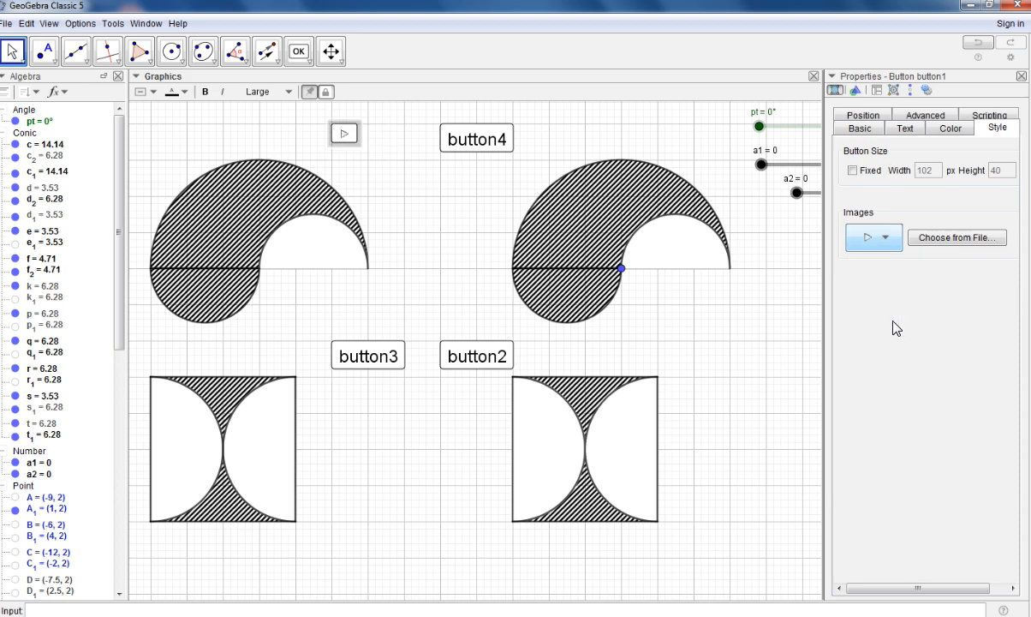
# Set the background colour of the play button to green (0, 153, 0)
pyautogui.click(949, 128)
pyautogui.click(846, 330)
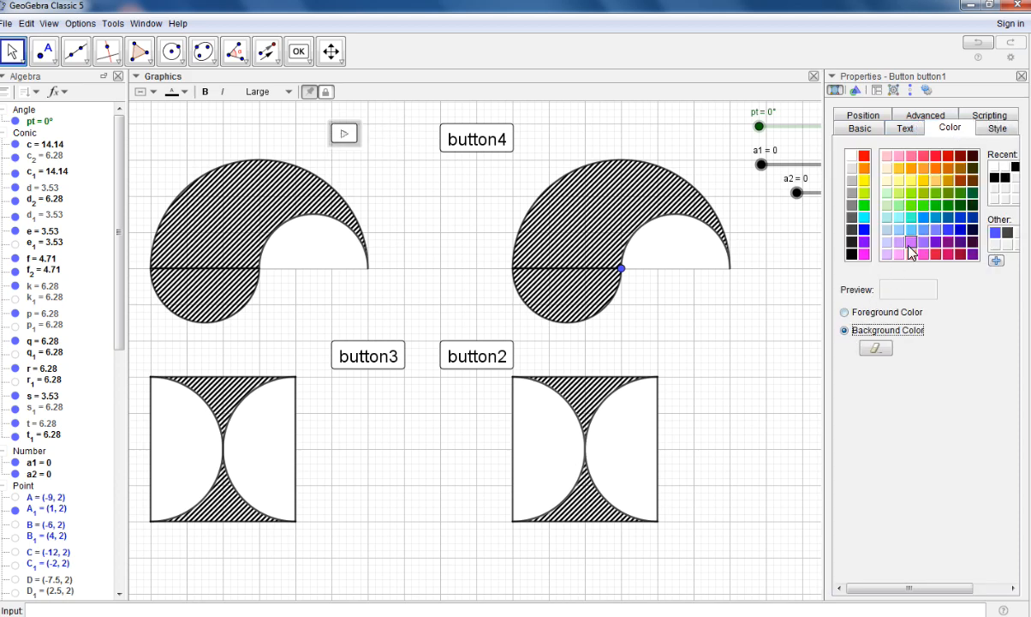
pyautogui.click(948, 207)
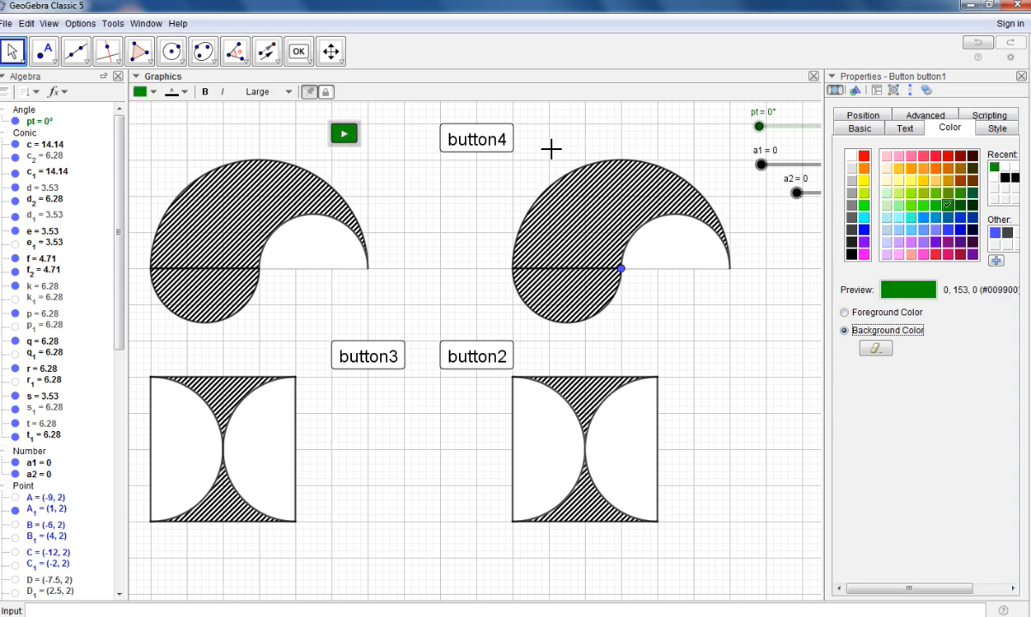
# Enter an On Click GeoGebra Script for the green play button that acts on slider pt
pyautogui.click(971, 114)
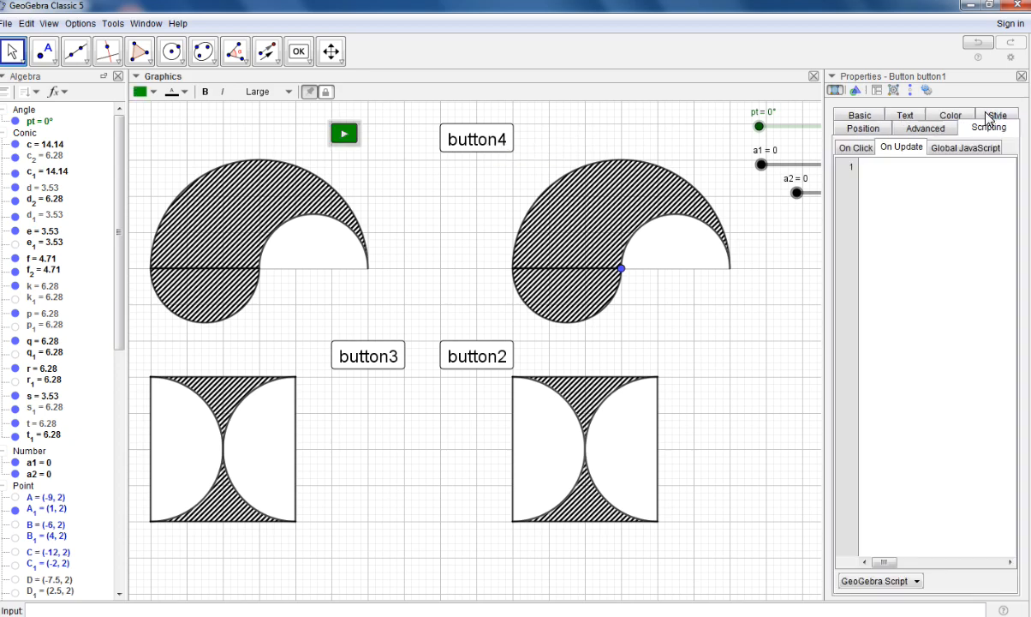
pyautogui.click(857, 148)
pyautogui.click(875, 165)
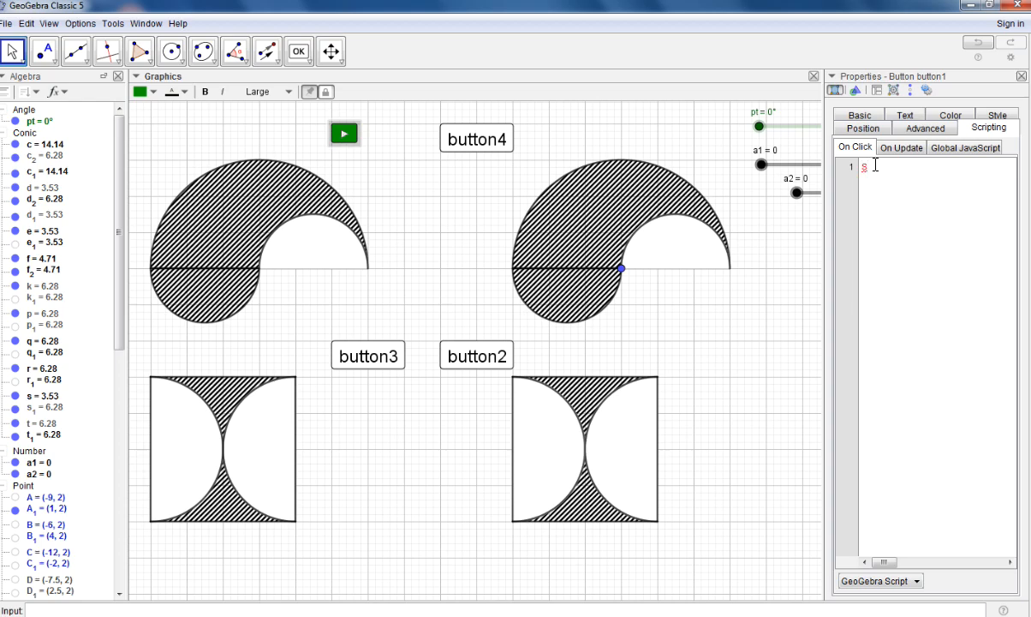
pyautogui.write('im')
pyautogui.write('(pt')
# Give button4 the stop image with the red cross and a red (255, 0, 0) background
pyautogui.click(495, 147)
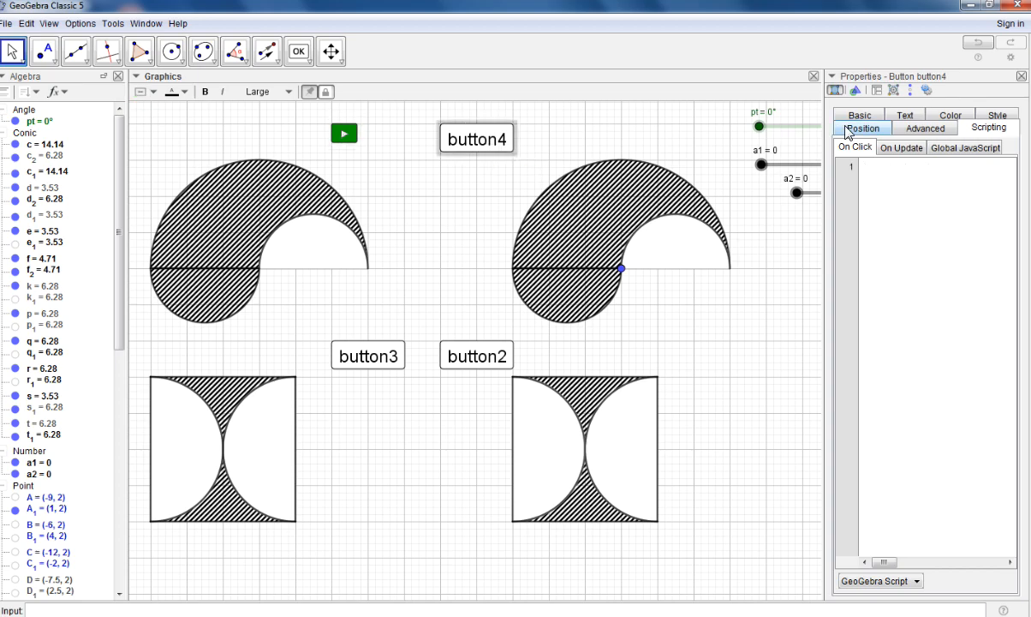
pyautogui.click(996, 117)
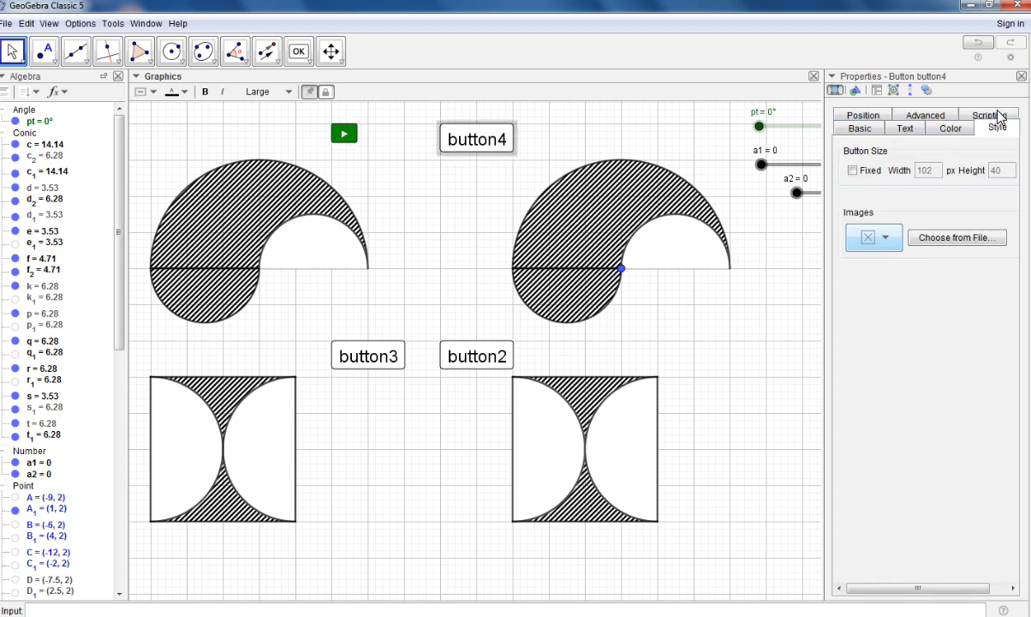
pyautogui.click(887, 242)
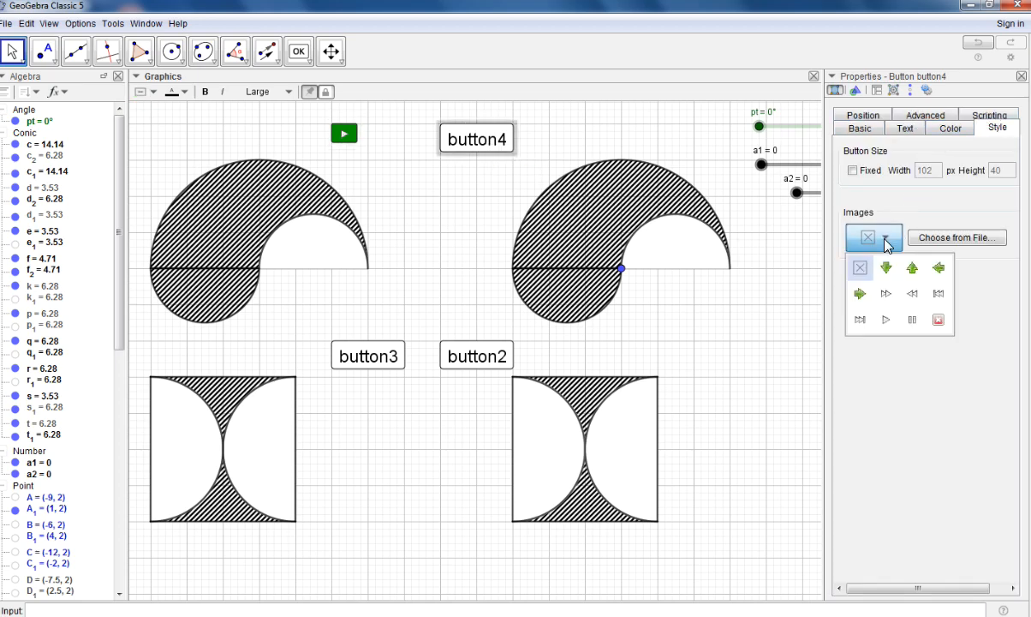
pyautogui.click(938, 320)
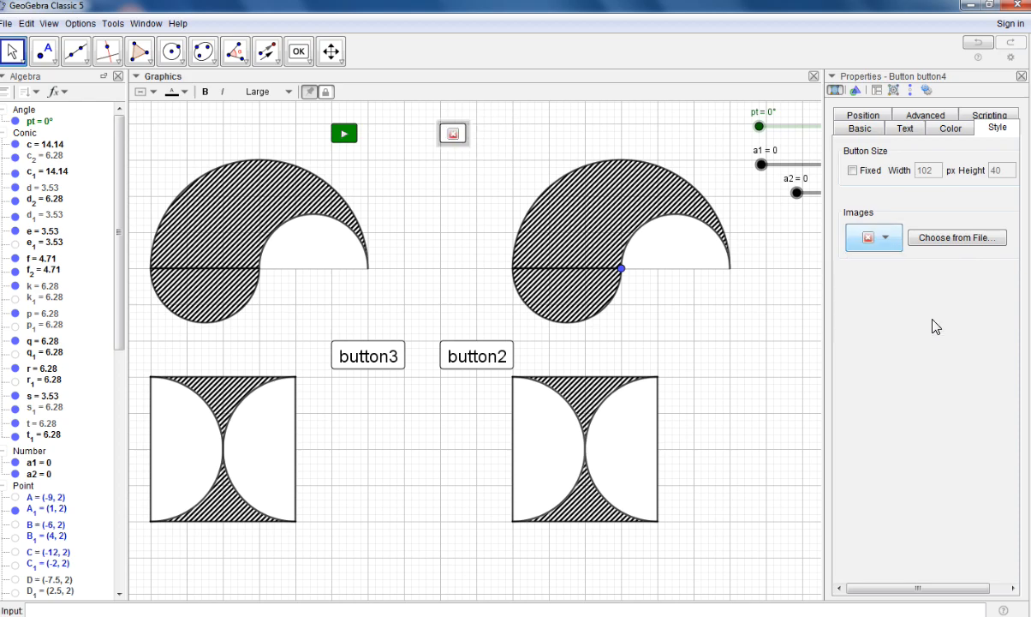
pyautogui.click(950, 128)
pyautogui.click(864, 158)
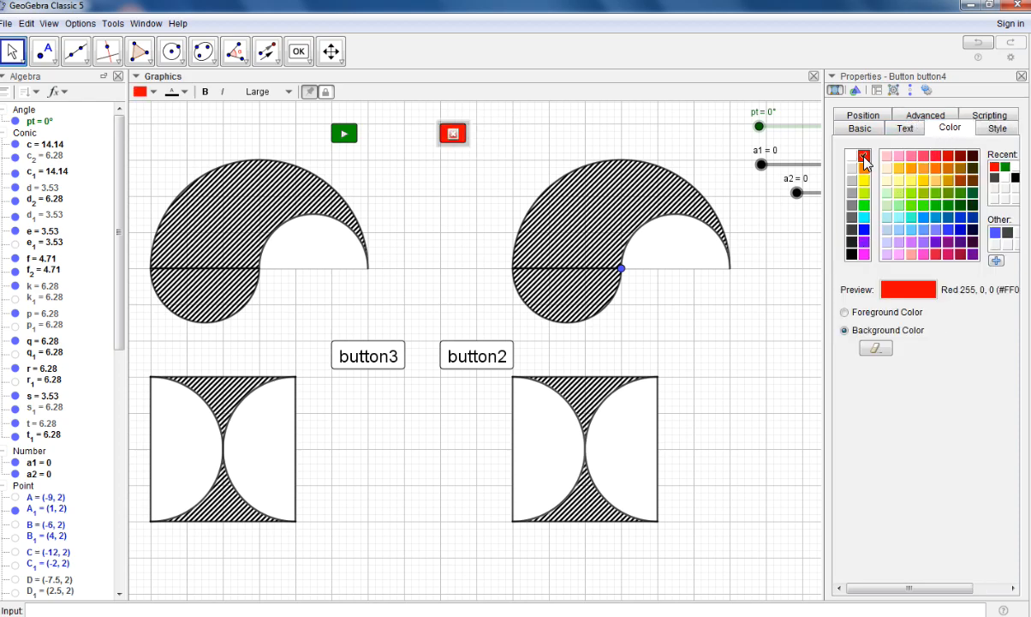
# Enter the On Click GeoGebra Script pt=0° for the red stop button and close its properties
pyautogui.click(985, 118)
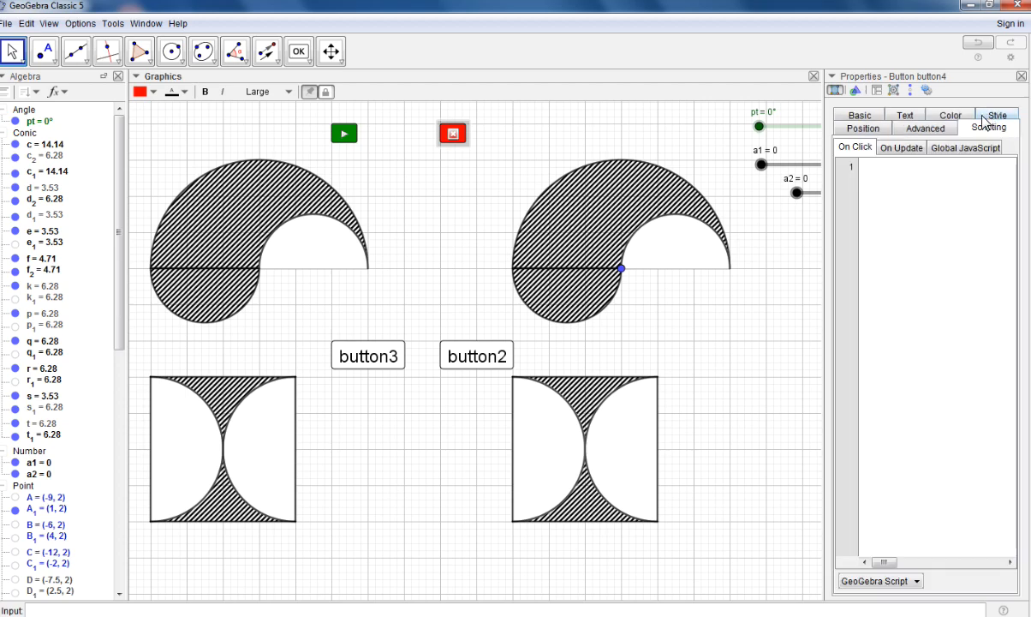
pyautogui.click(874, 168)
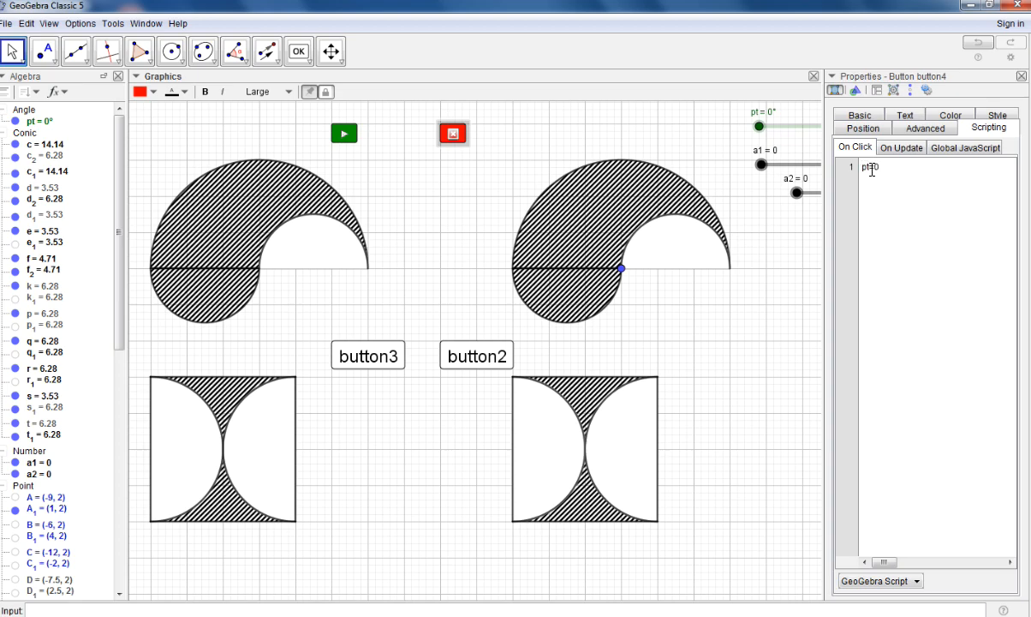
pyautogui.click(952, 116)
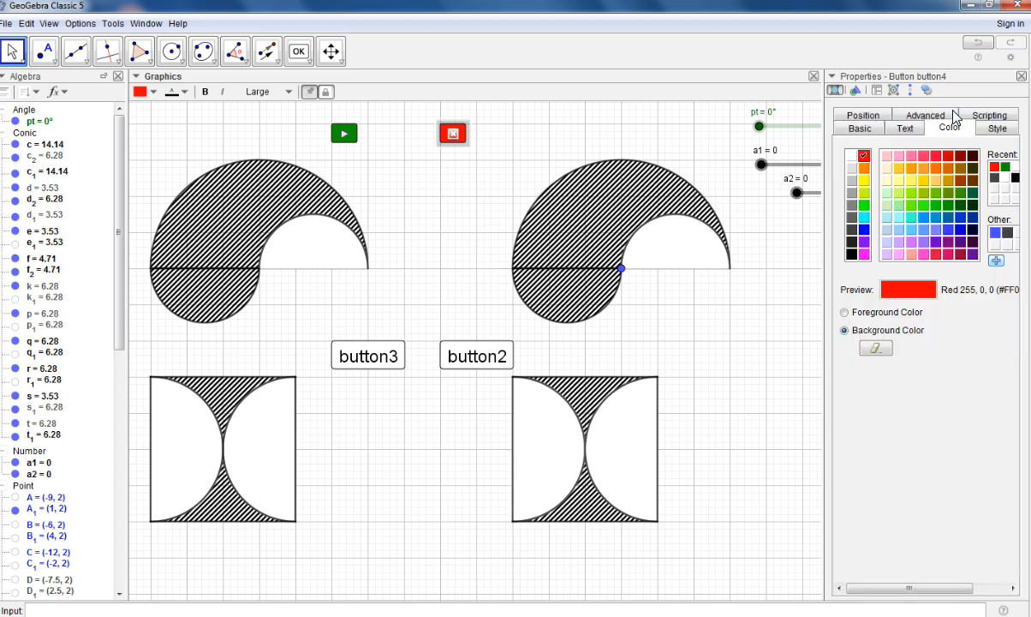
pyautogui.click(931, 120)
pyautogui.click(951, 168)
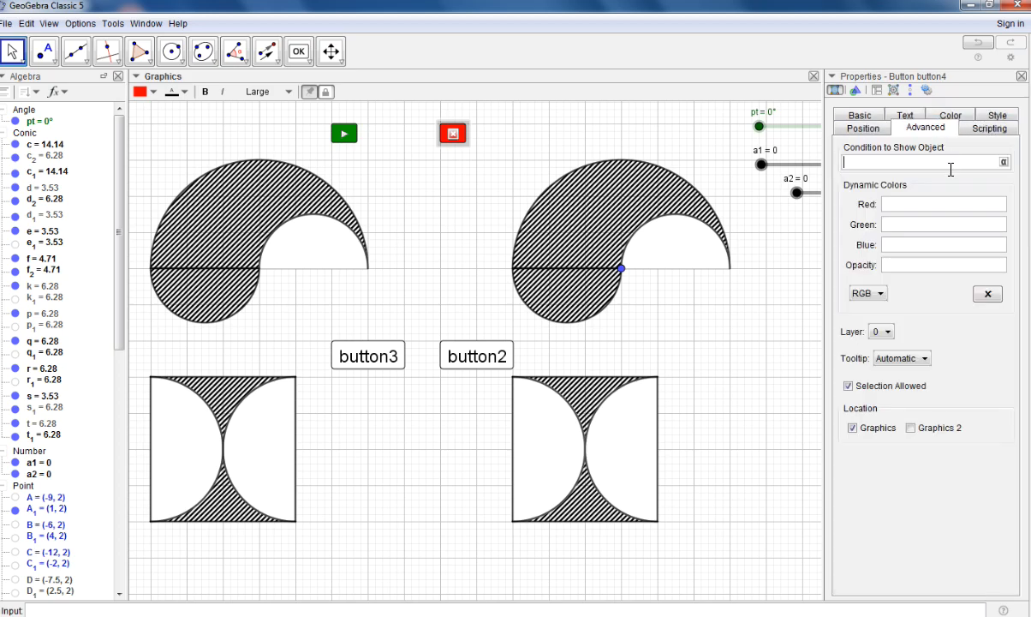
pyautogui.click(1005, 163)
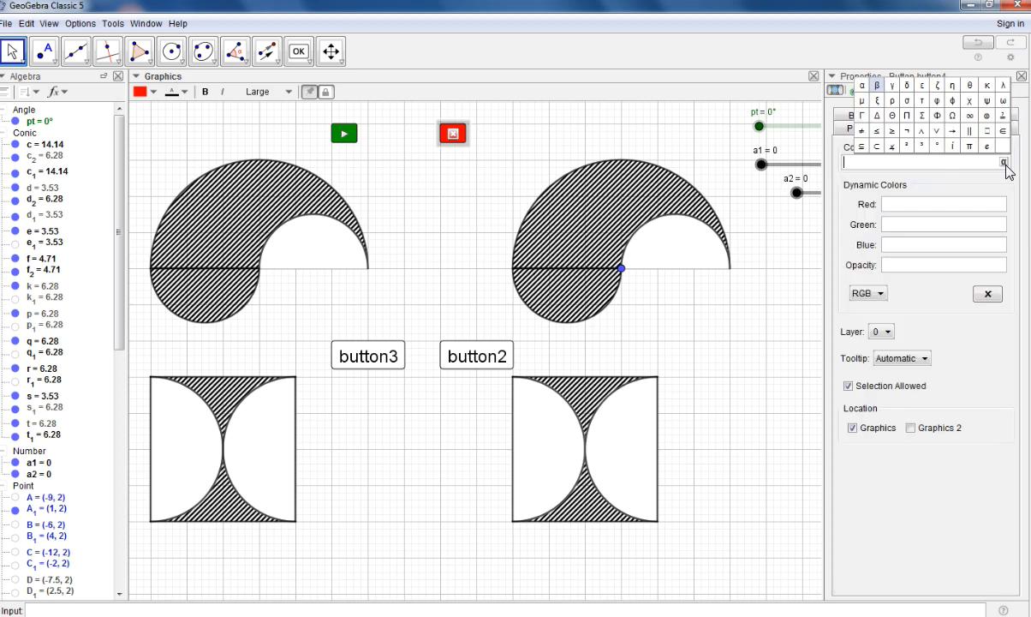
pyautogui.click(940, 151)
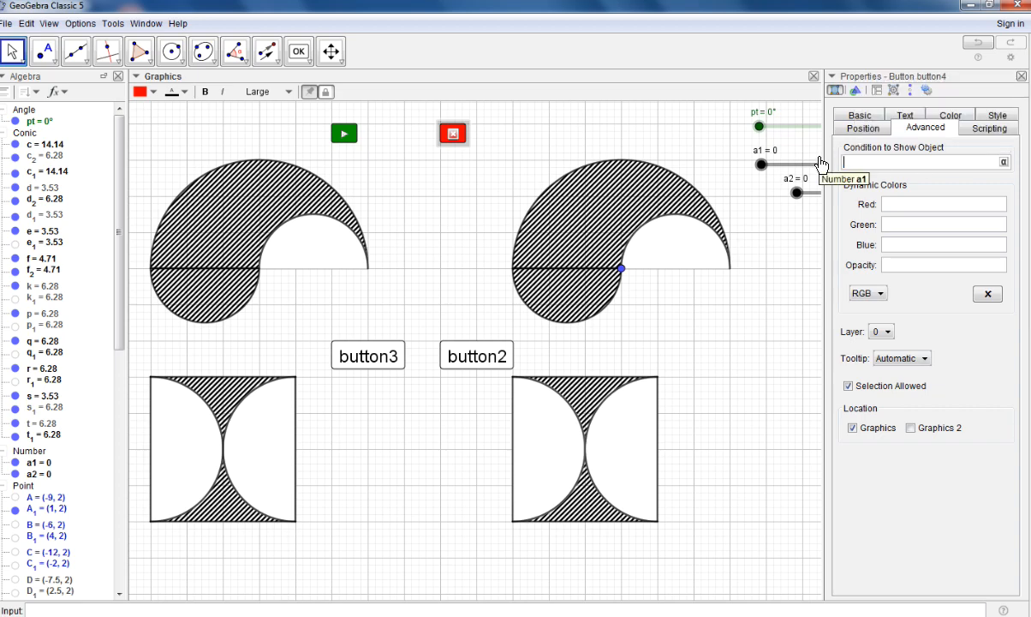
pyautogui.click(987, 128)
pyautogui.click(897, 168)
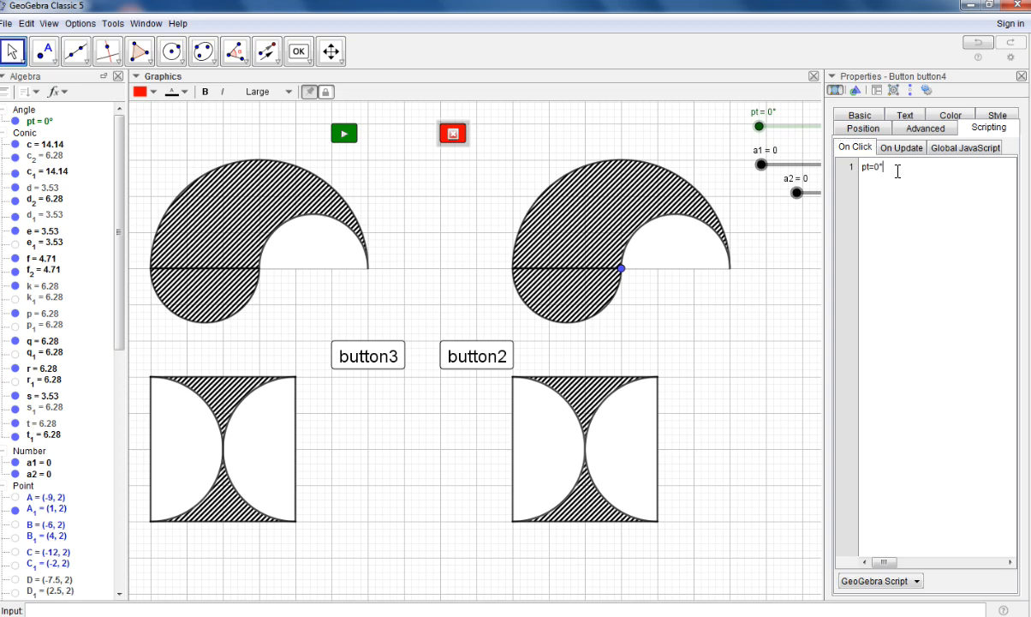
pyautogui.click(1021, 76)
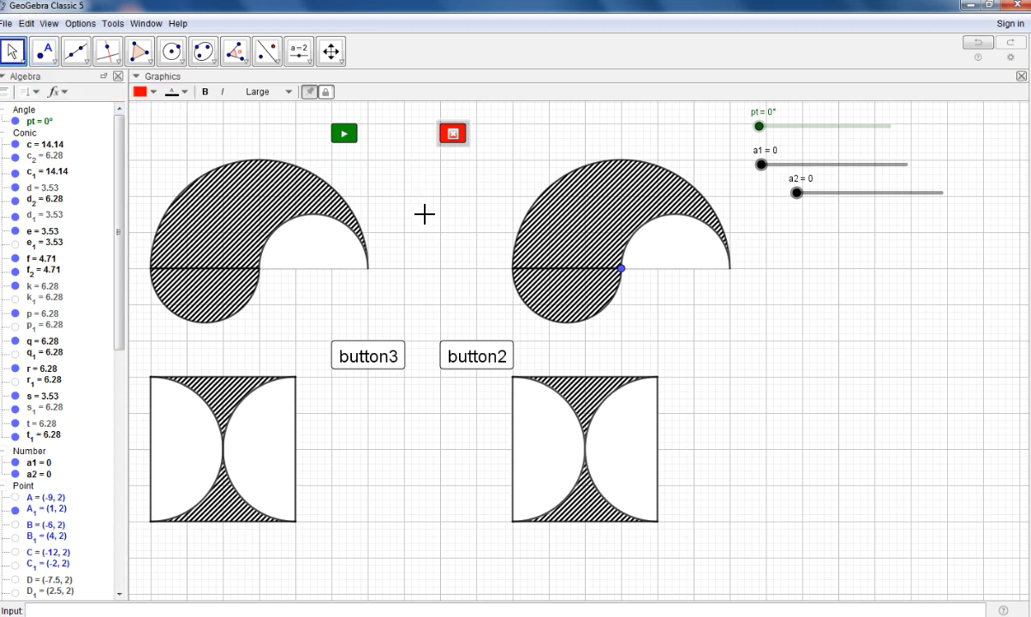
# Move the upper green play button beside the red stop button and run the upper figure's animation with it
pyautogui.click(453, 135)
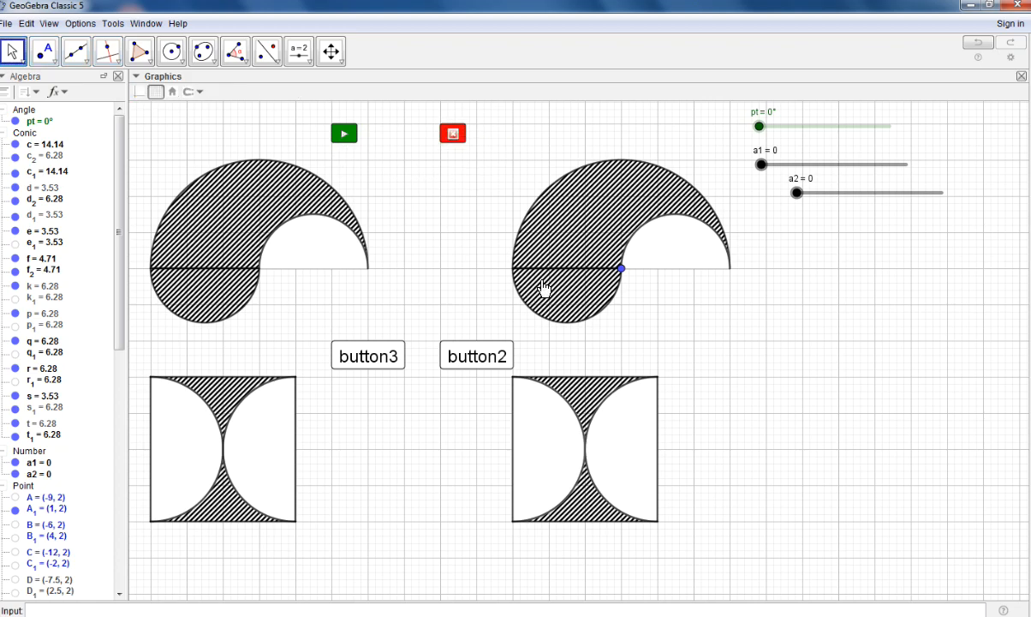
pyautogui.moveTo(343, 133); pyautogui.dragTo(416, 138)
pyautogui.click(416, 134)
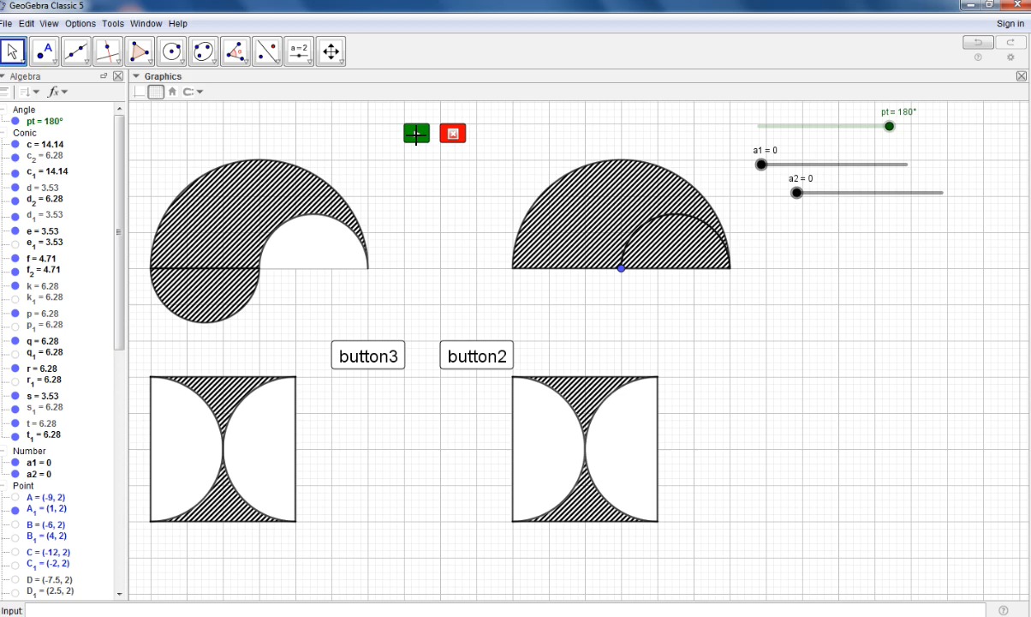
# Give button3 the play triangle image and a green (0, 153, 0) background
pyautogui.rightClick(376, 370)
pyautogui.click(422, 483)
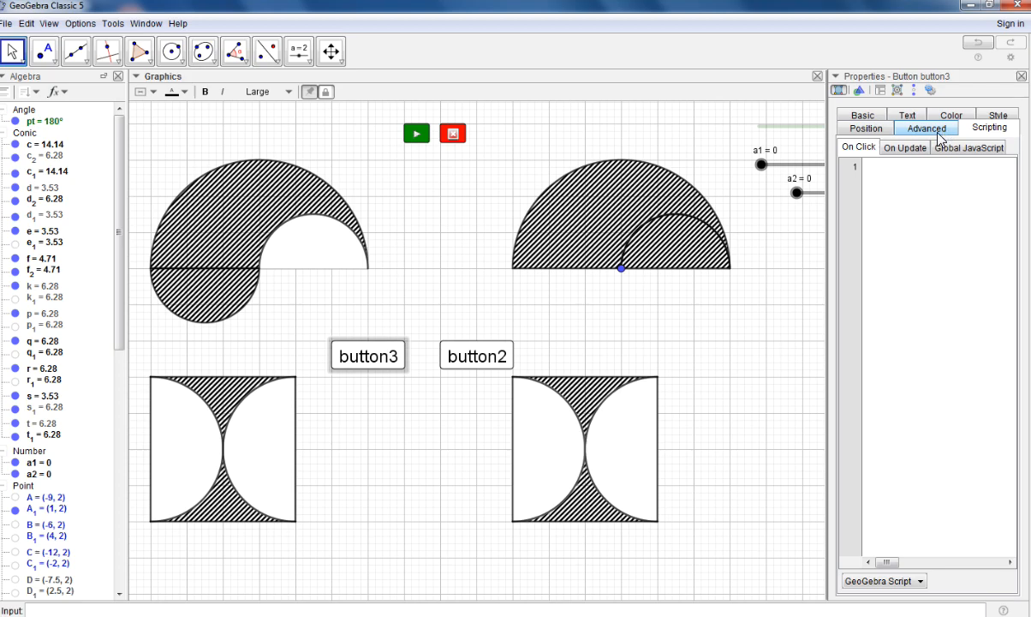
pyautogui.click(985, 116)
pyautogui.click(878, 237)
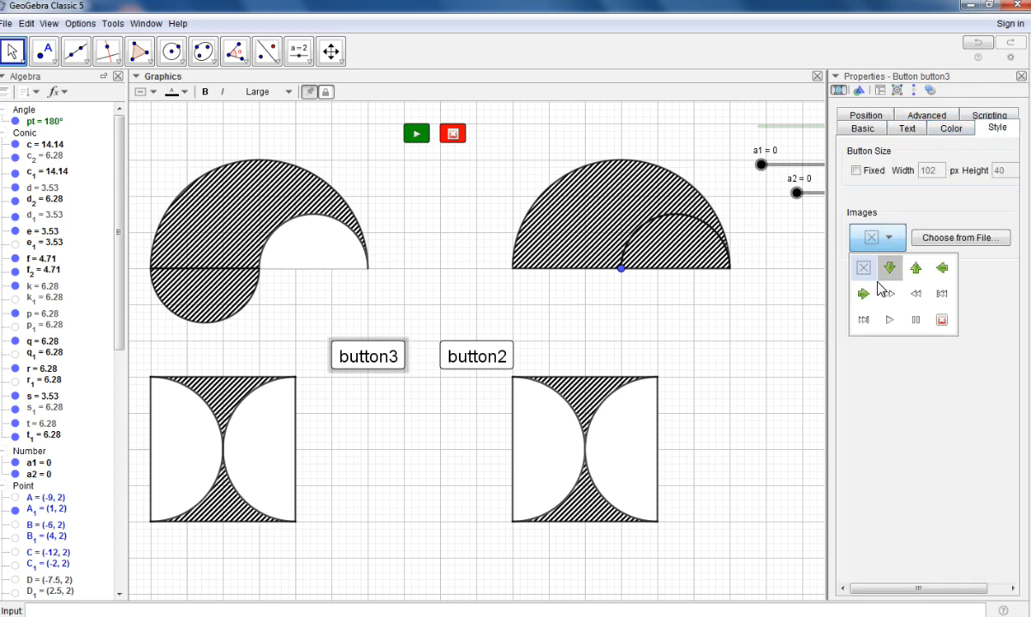
pyautogui.click(950, 127)
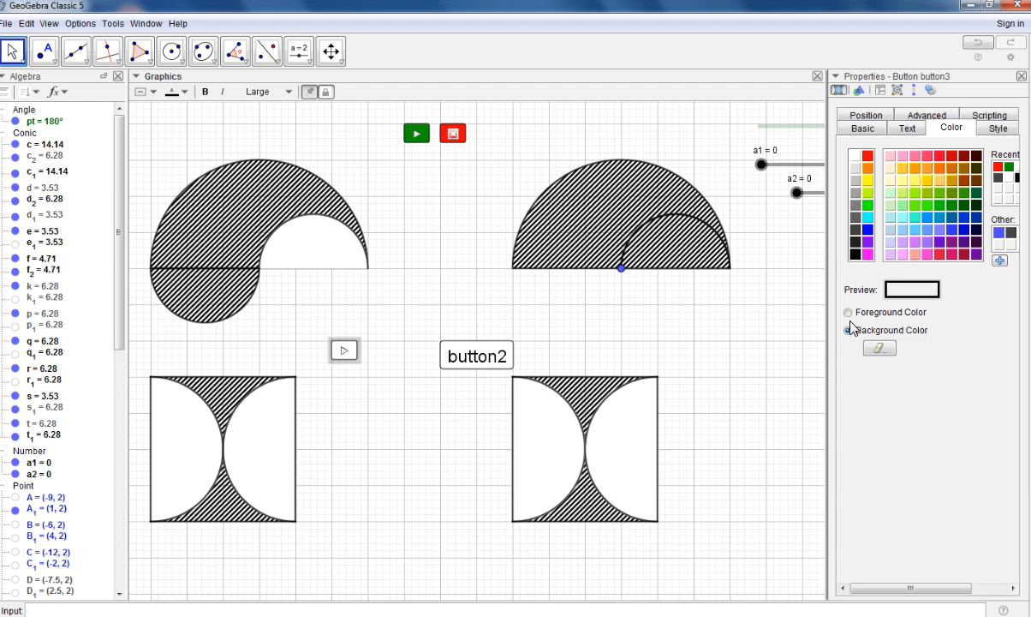
pyautogui.click(1008, 168)
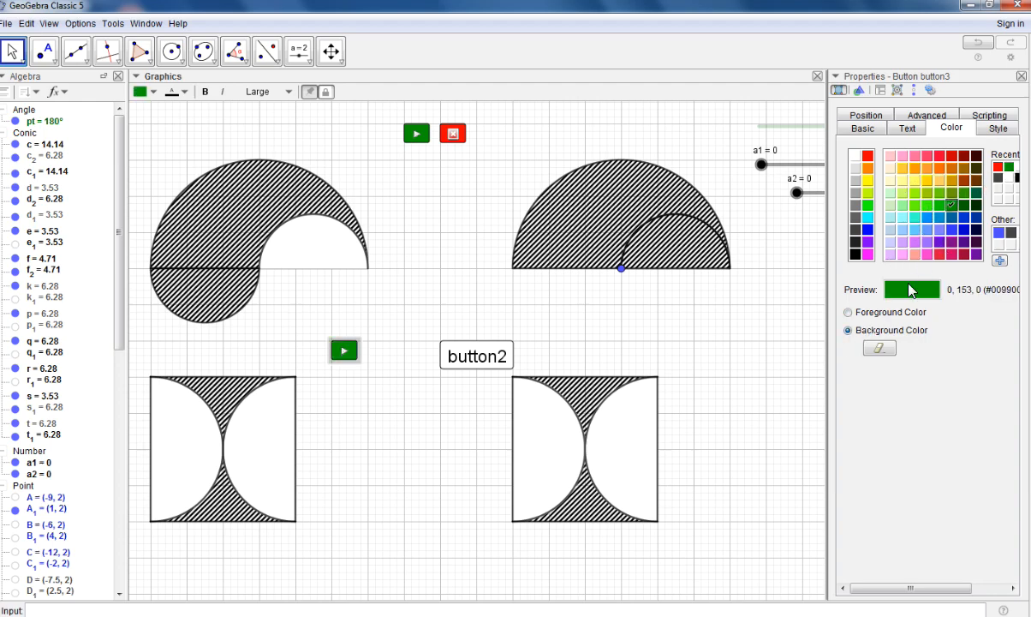
# Enter an On Click script for the lower play button with the lines Startanimation(a1) and Startanimation(a2)
pyautogui.click(990, 120)
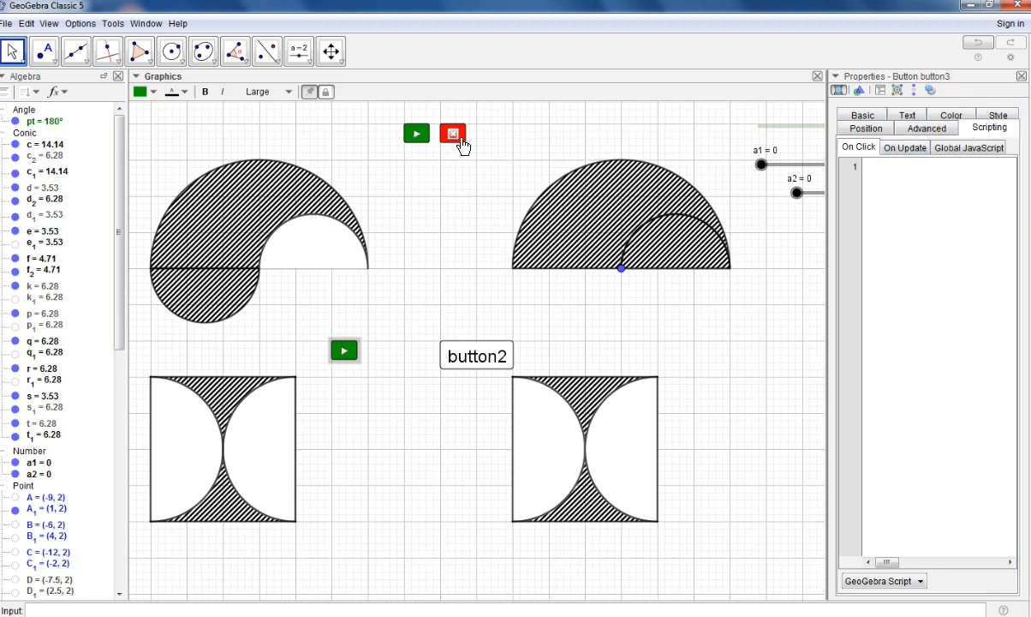
pyautogui.click(884, 162)
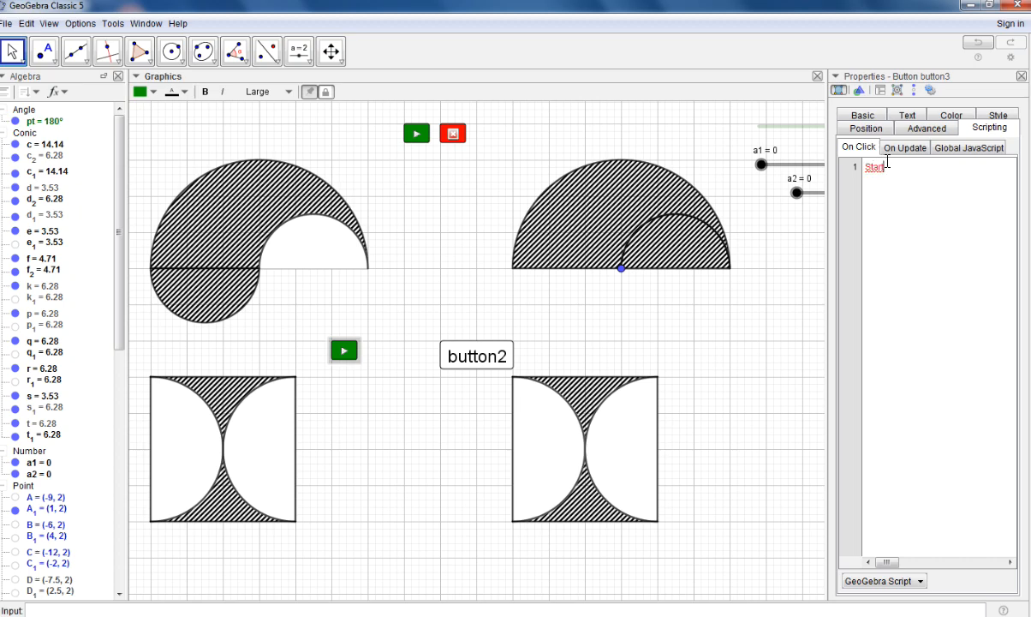
pyautogui.write('imation(a1')
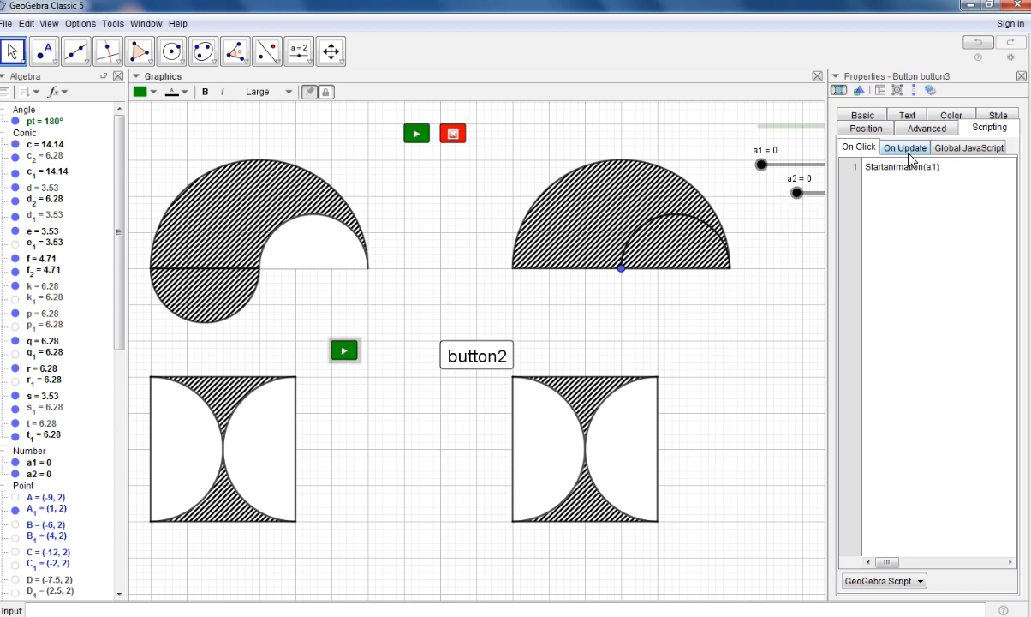
pyautogui.click(856, 165)
pyautogui.hotkey('ctrl', 'c')
pyautogui.click(954, 168)
pyautogui.hotkey('ctrl', 'v')
pyautogui.write('2')
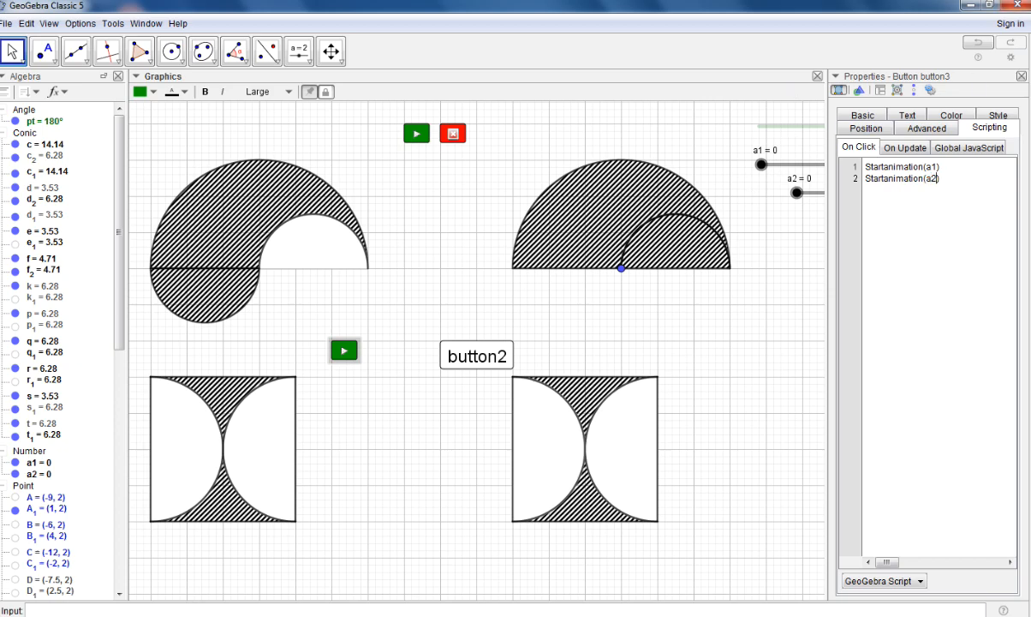
# Script button2 On Click with a1=0 and an assignment to a2, and give it the stop image and a red background
pyautogui.click(484, 359)
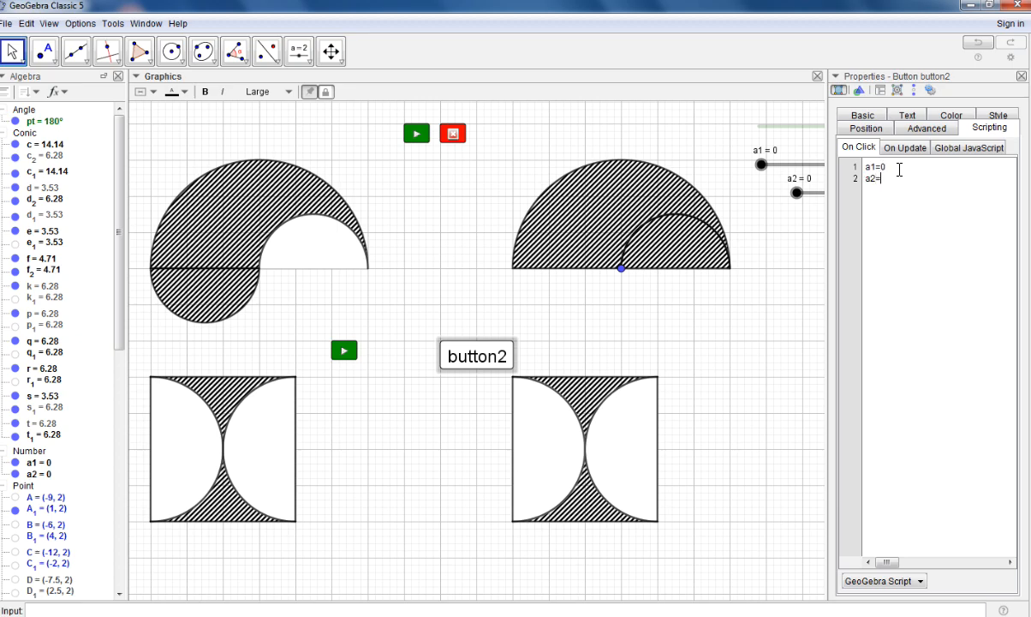
pyautogui.click(998, 115)
pyautogui.click(889, 237)
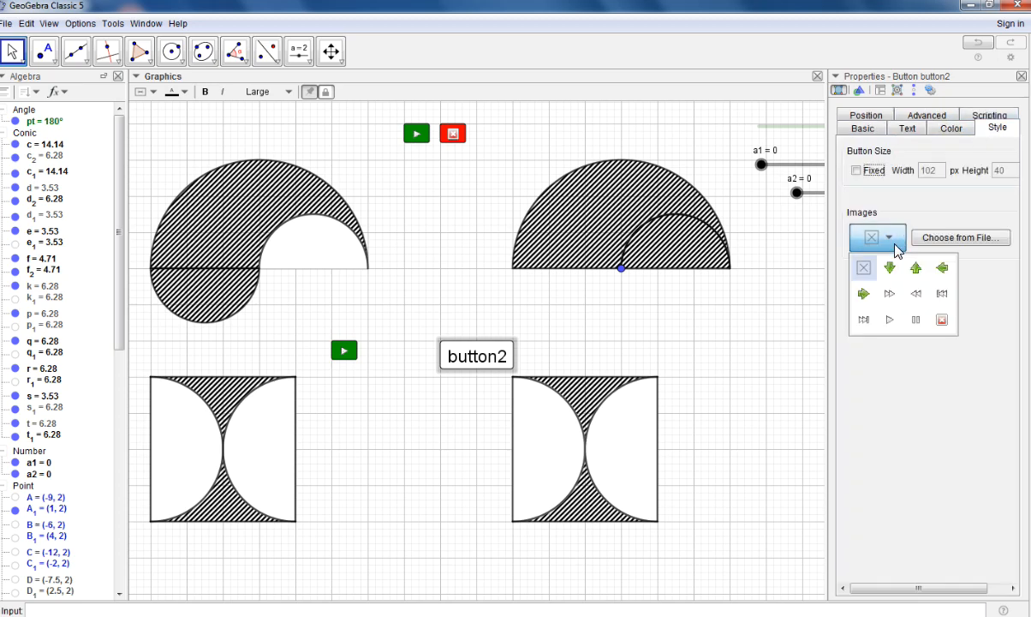
pyautogui.click(944, 318)
pyautogui.click(951, 128)
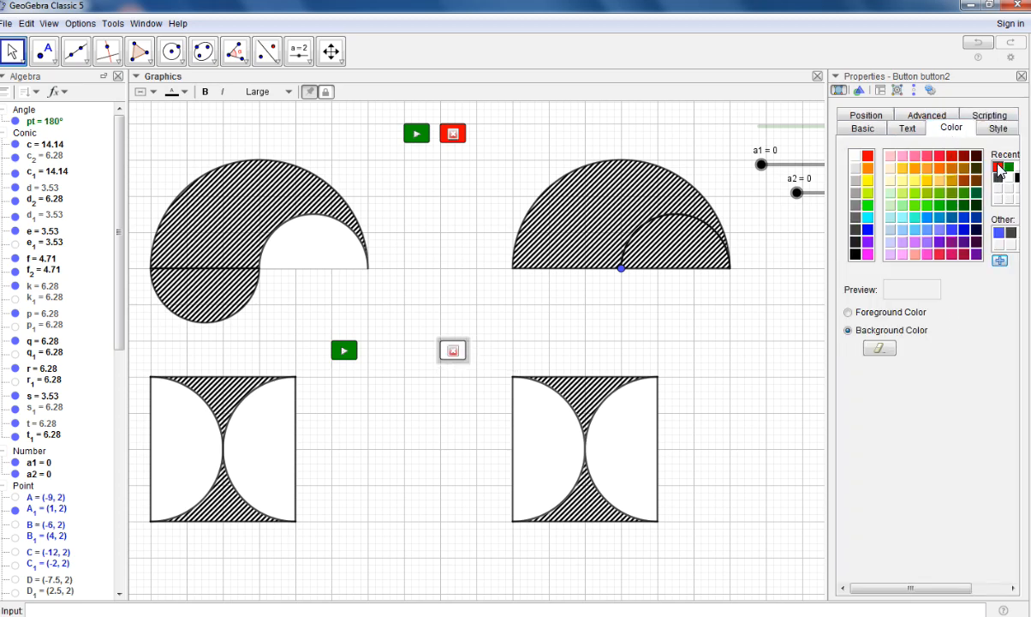
pyautogui.click(937, 156)
# Move the lower play button beside its stop button and stack sliders pt, a1 and a2 closely above one another
pyautogui.moveTo(343, 351); pyautogui.dragTo(419, 355)
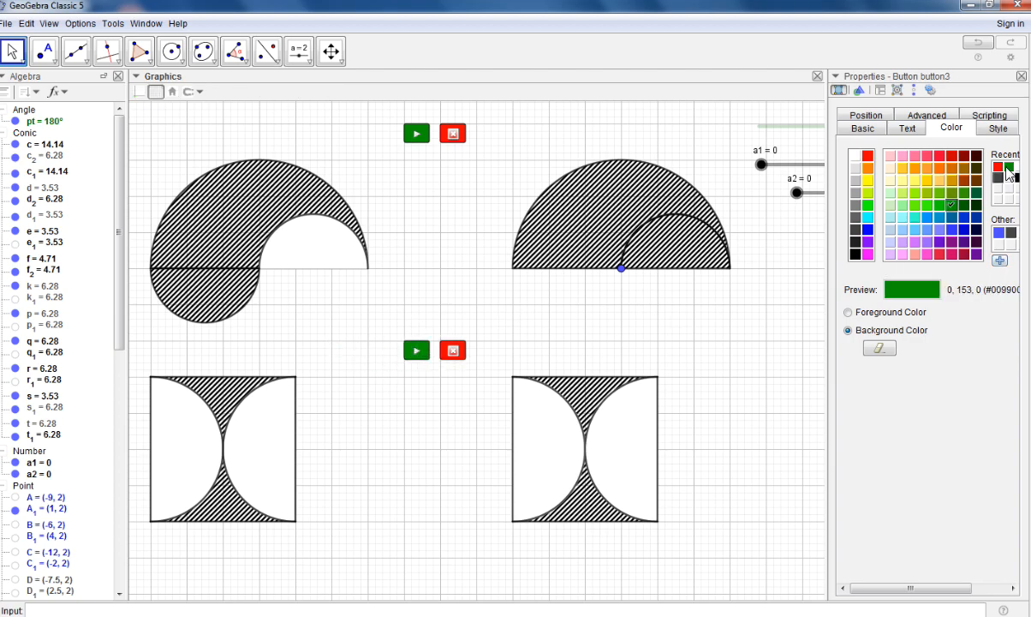
pyautogui.click(1021, 78)
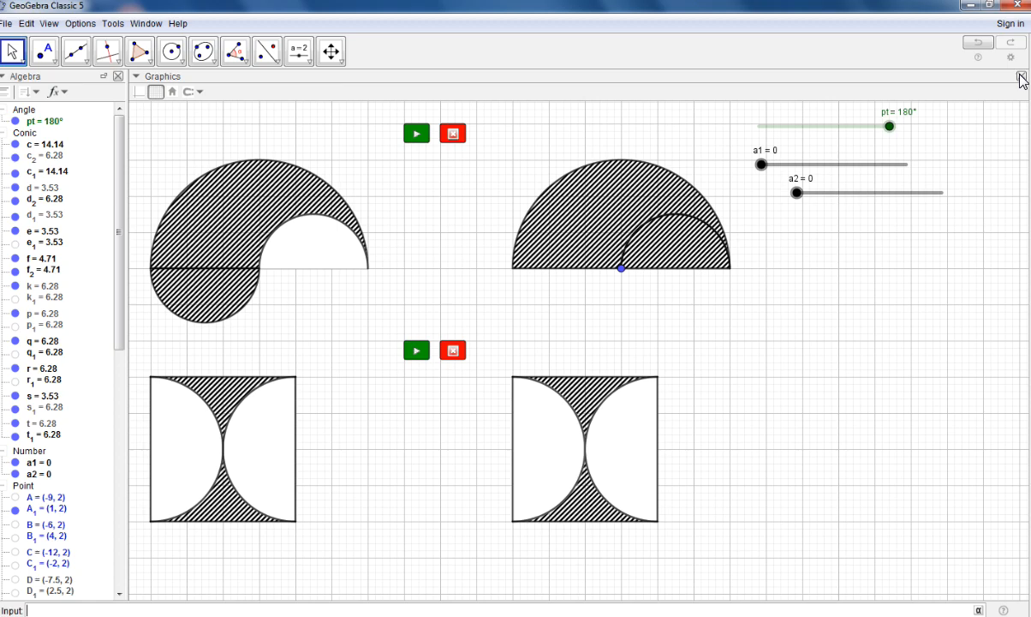
pyautogui.moveTo(782, 168); pyautogui.dragTo(820, 164)
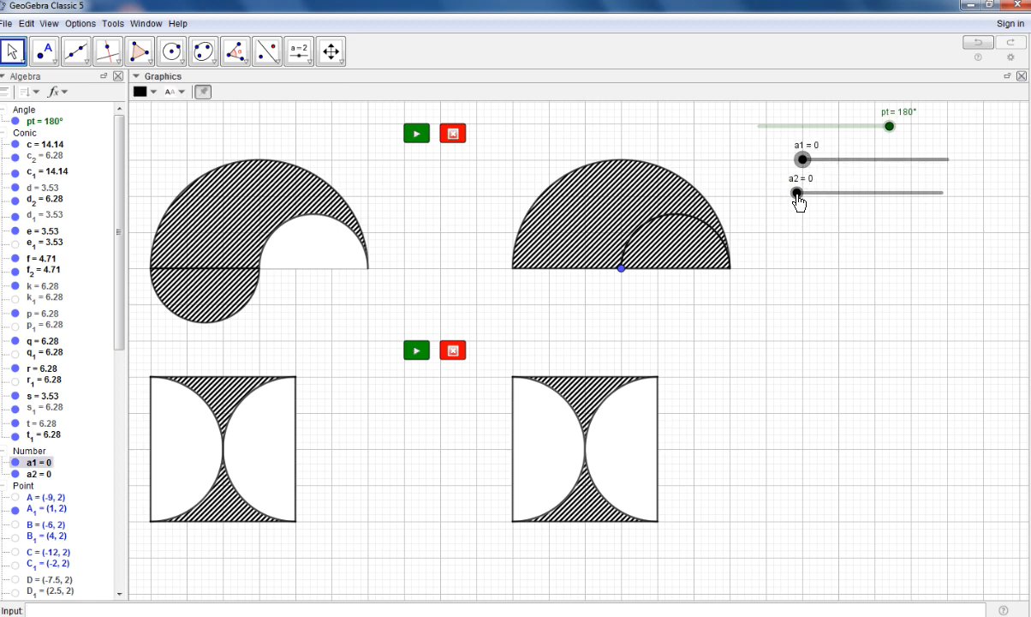
pyautogui.moveTo(861, 200); pyautogui.dragTo(865, 190)
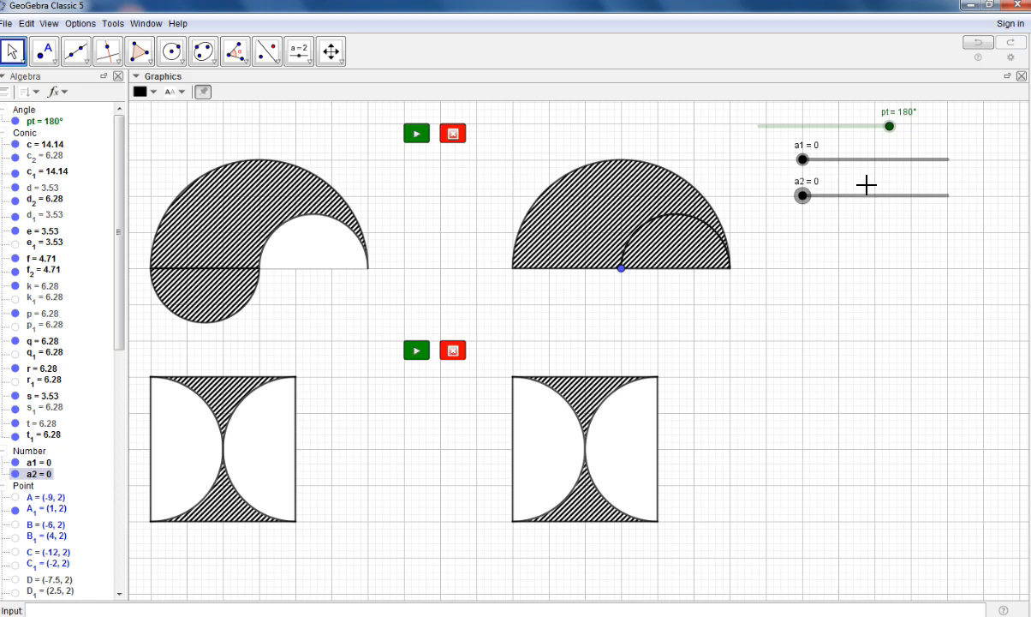
pyautogui.moveTo(841, 131); pyautogui.dragTo(891, 136)
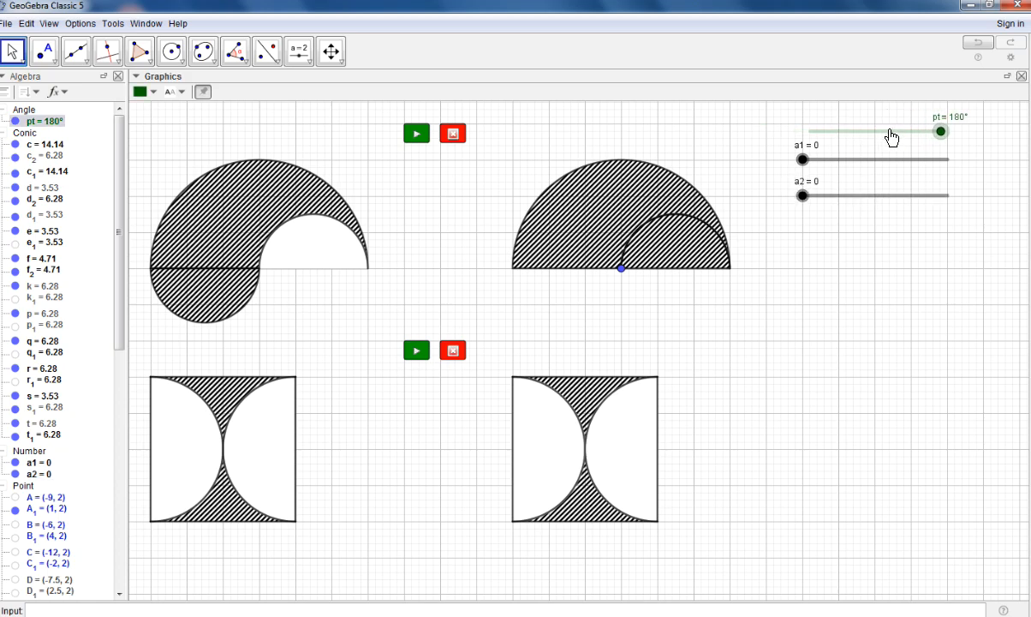
# Hide the three sliders pt, a1 and a2 together
pyautogui.moveTo(785, 107); pyautogui.dragTo(981, 249)
pyautogui.rightClick(878, 210)
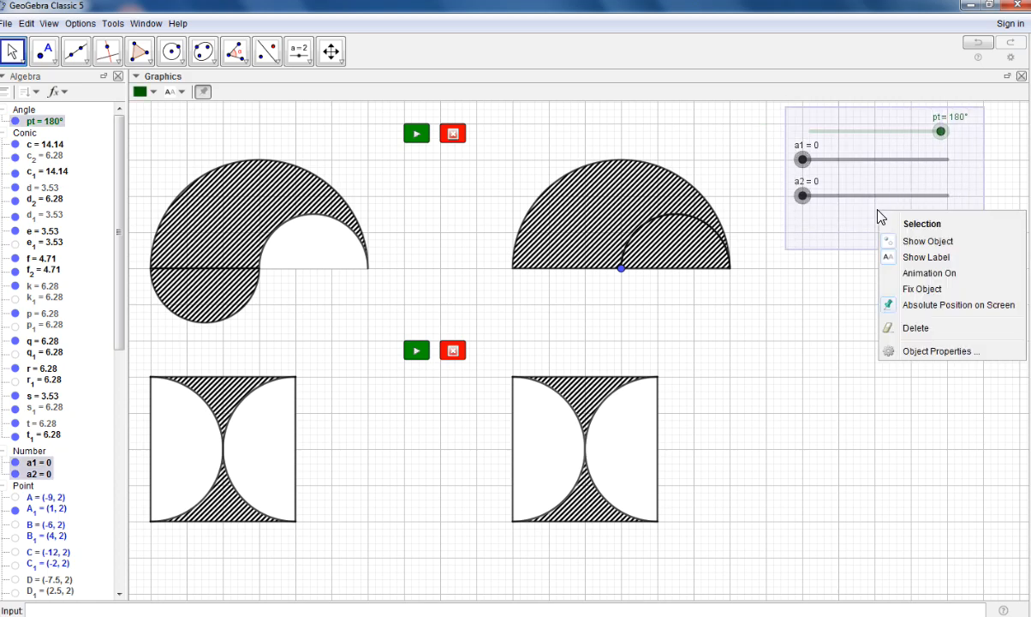
pyautogui.click(934, 242)
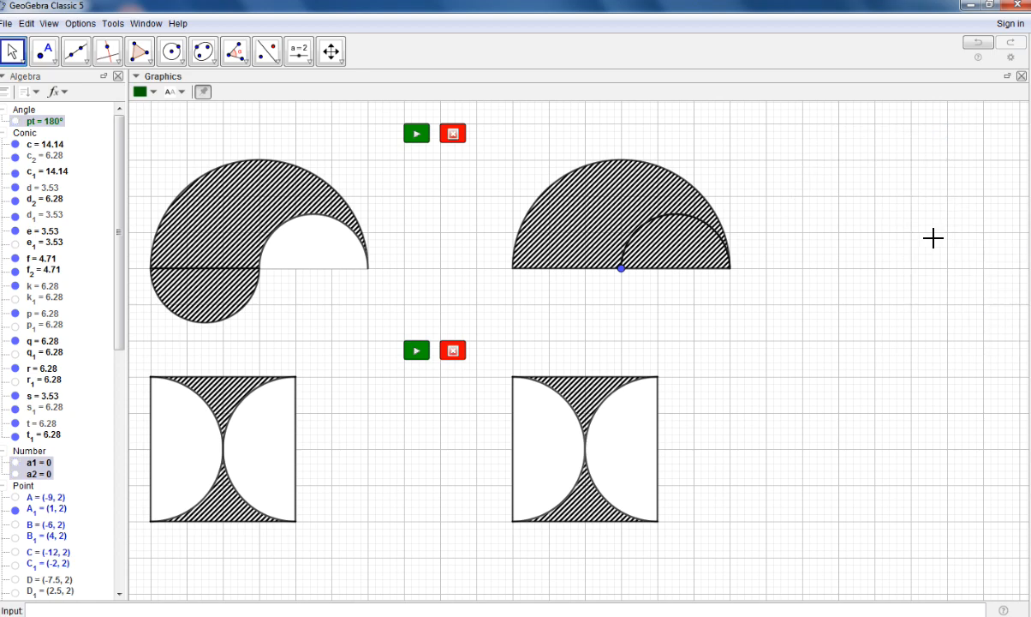
# Add the text "Jadi Luasnya = Setengah Luas Lingkaran Besar" beside the upper semicircle copy
pyautogui.click(291, 62)
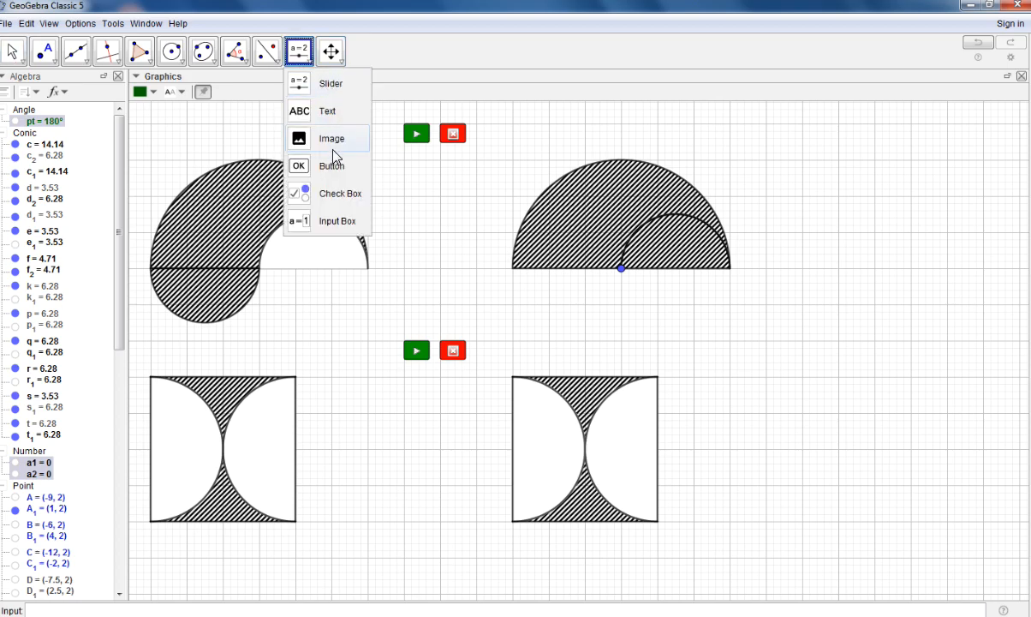
pyautogui.click(329, 112)
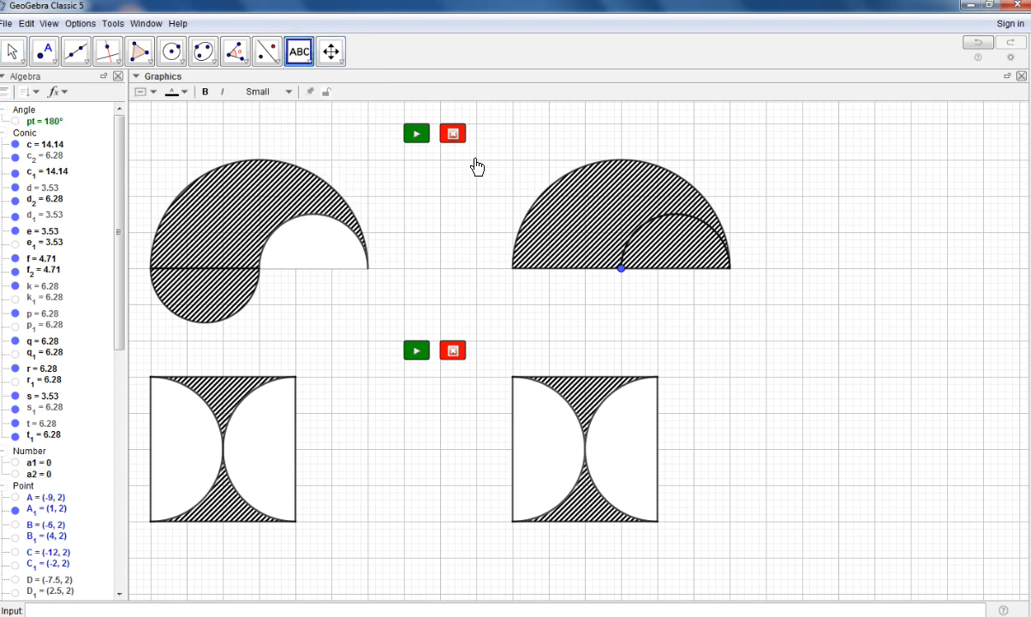
pyautogui.click(822, 217)
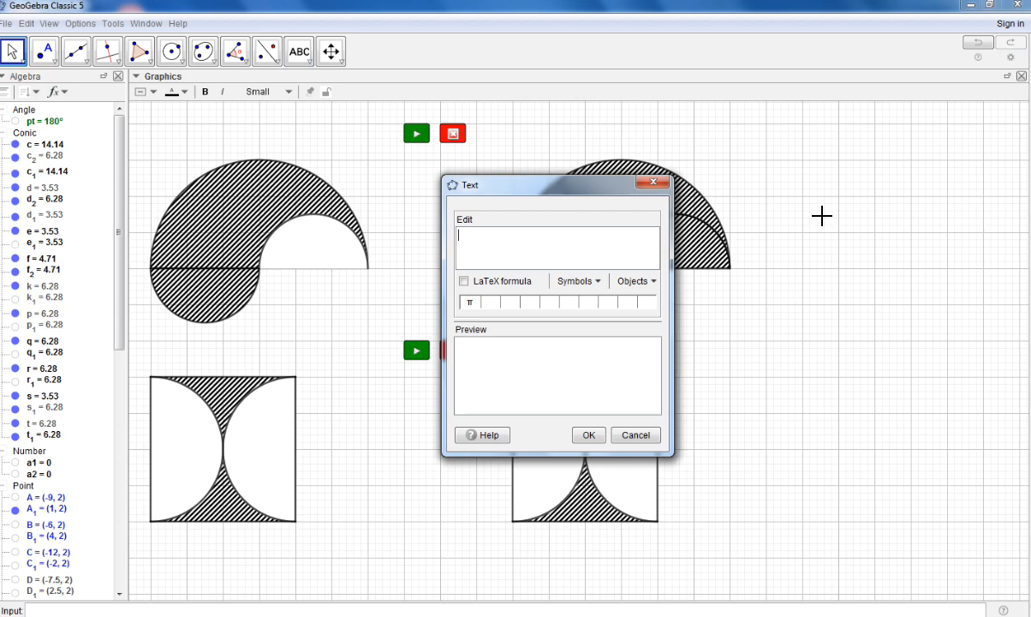
pyautogui.write('Jadi Luasnya =')
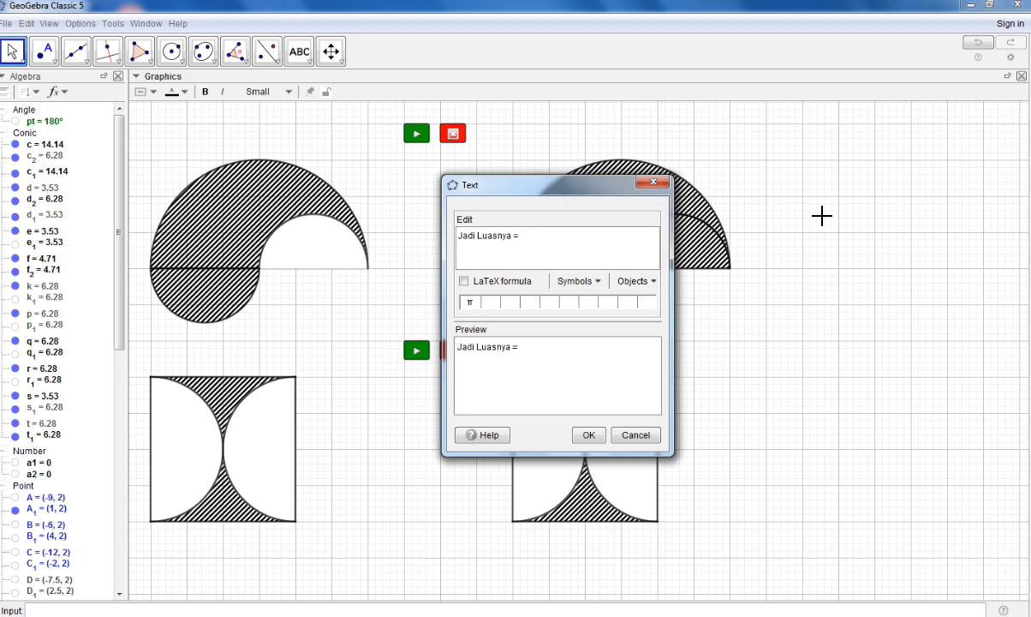
pyautogui.write('Setengah')
pyautogui.write('uang')
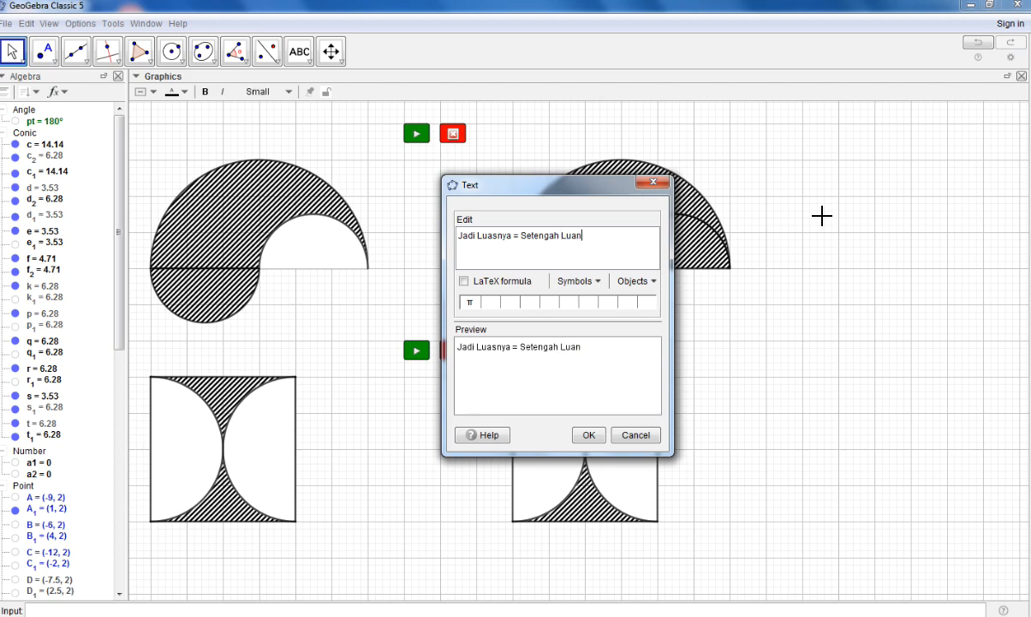
pyautogui.press('BackSpace')
pyautogui.press('BackSpace')
pyautogui.press('BackSpace')
pyautogui.press('BackSpace')
pyautogui.write('s Lingkaran')
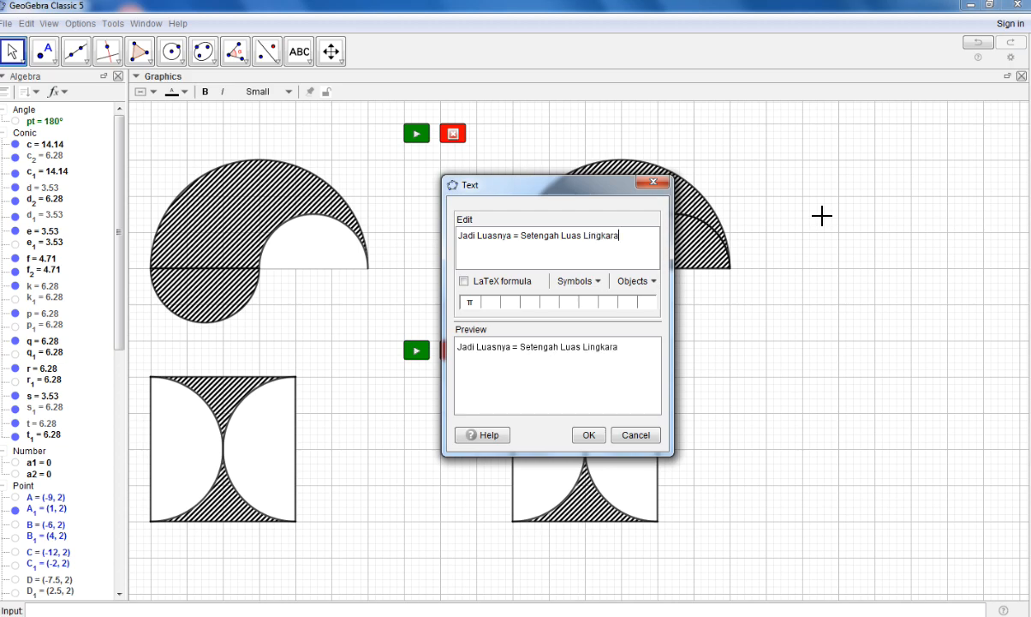
pyautogui.write(' Besar')
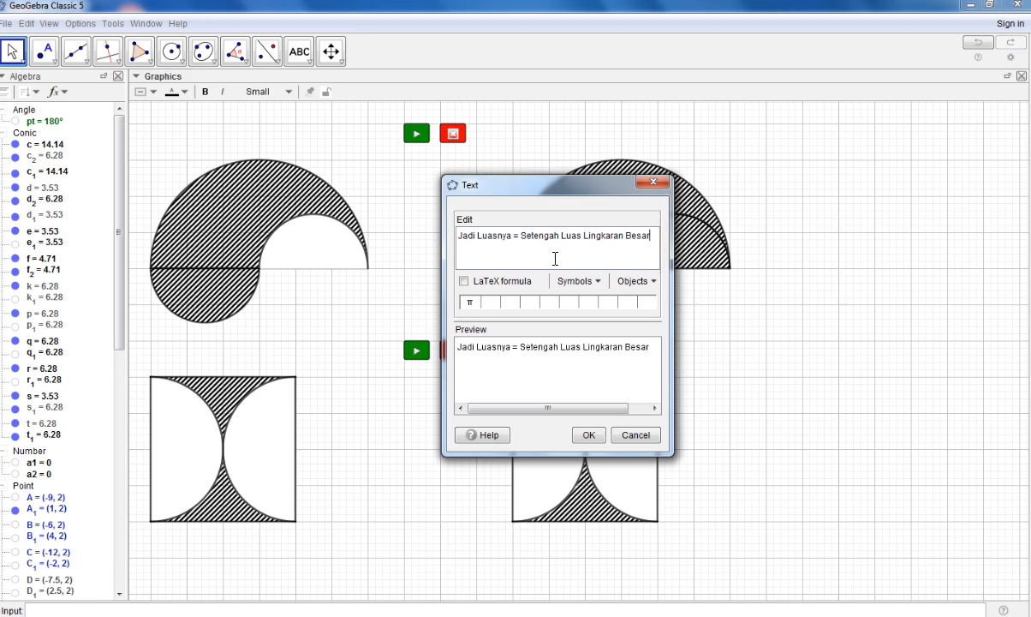
pyautogui.click(586, 436)
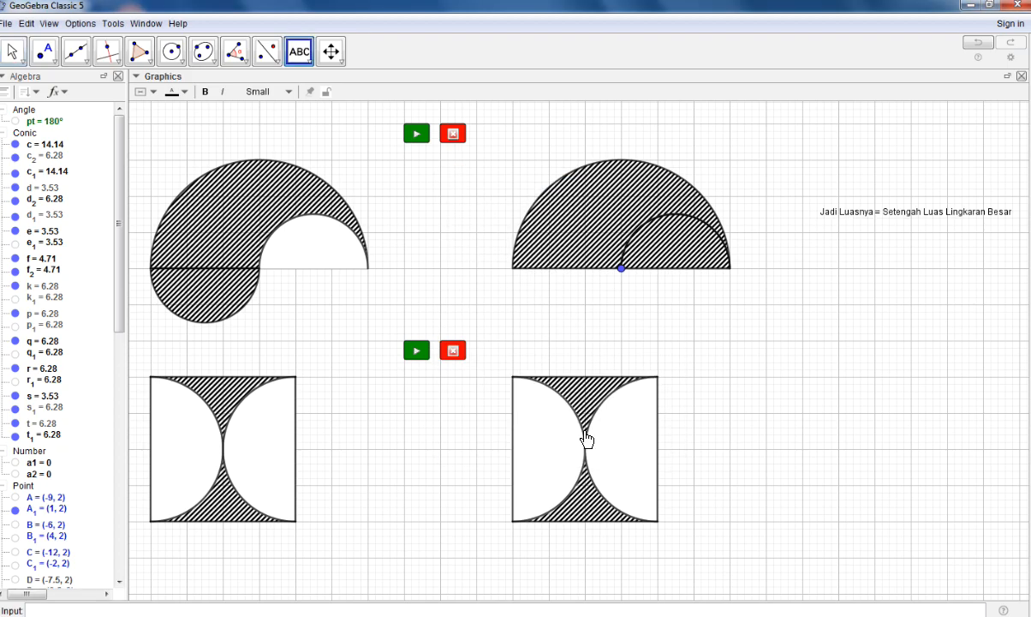
# Move the semicircle text closer to its figure and format it as bold in Large size
pyautogui.click(15, 49)
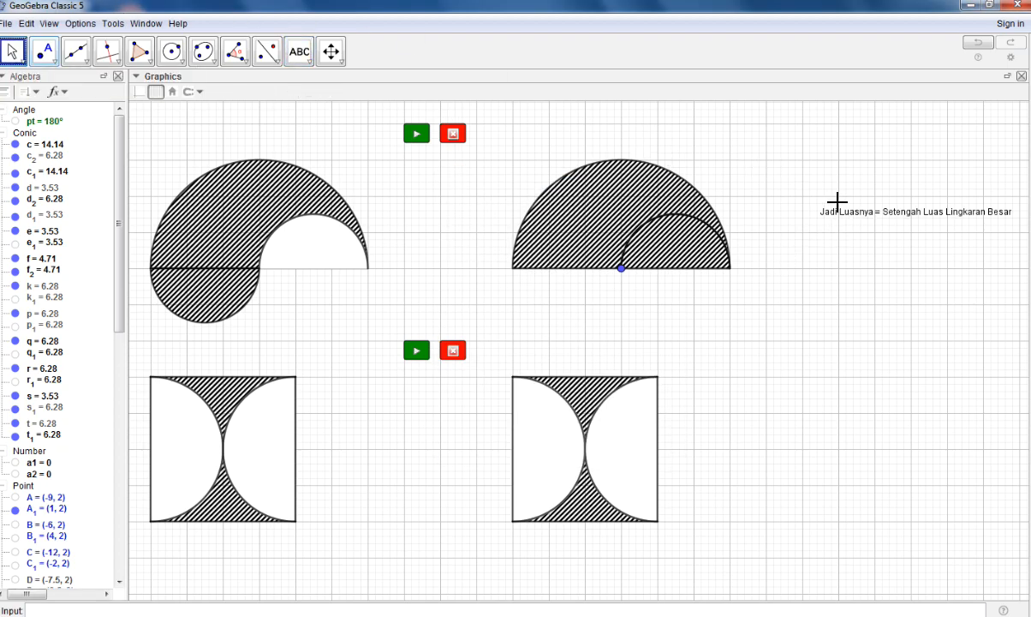
pyautogui.moveTo(861, 218); pyautogui.dragTo(823, 205)
pyautogui.click(205, 92)
pyautogui.click(276, 92)
pyautogui.click(247, 159)
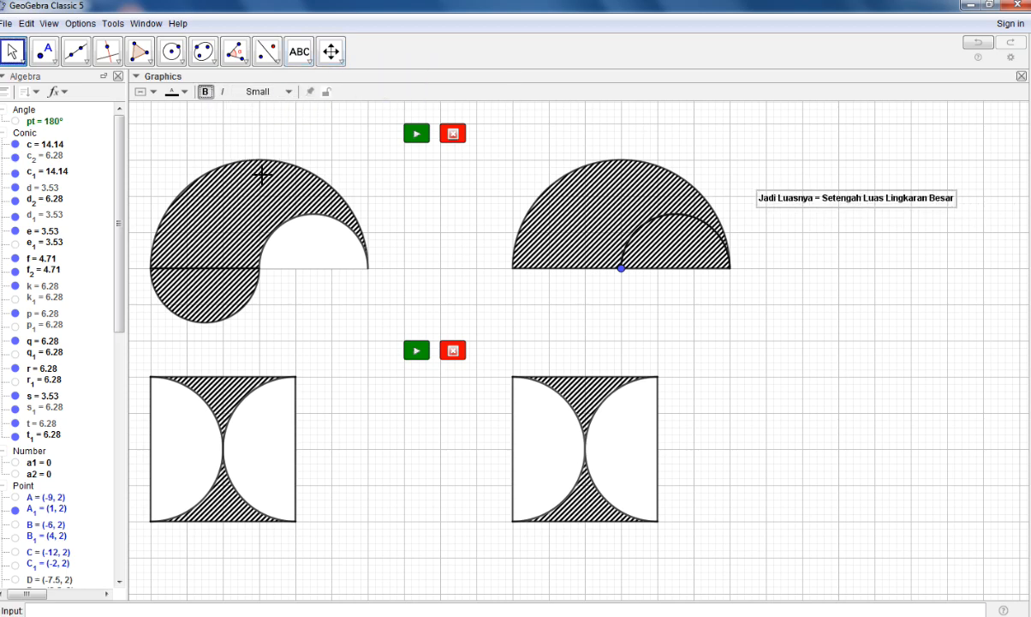
# Break the semicircle text into two lines after the equals sign and reposition it right beside the semicircle
pyautogui.doubleClick(821, 193)
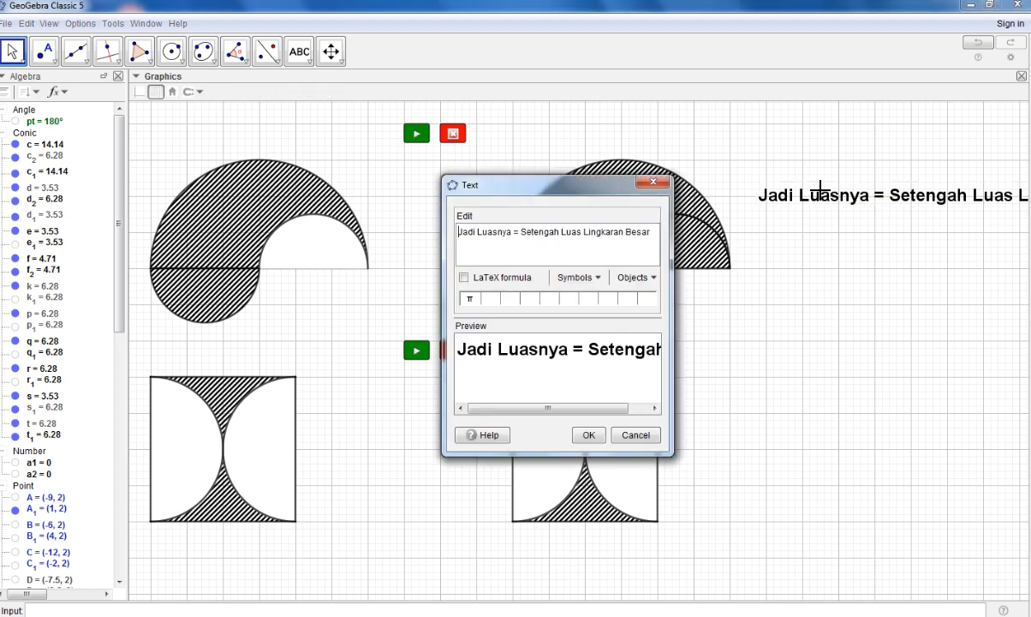
pyautogui.click(522, 231)
pyautogui.press('Return')
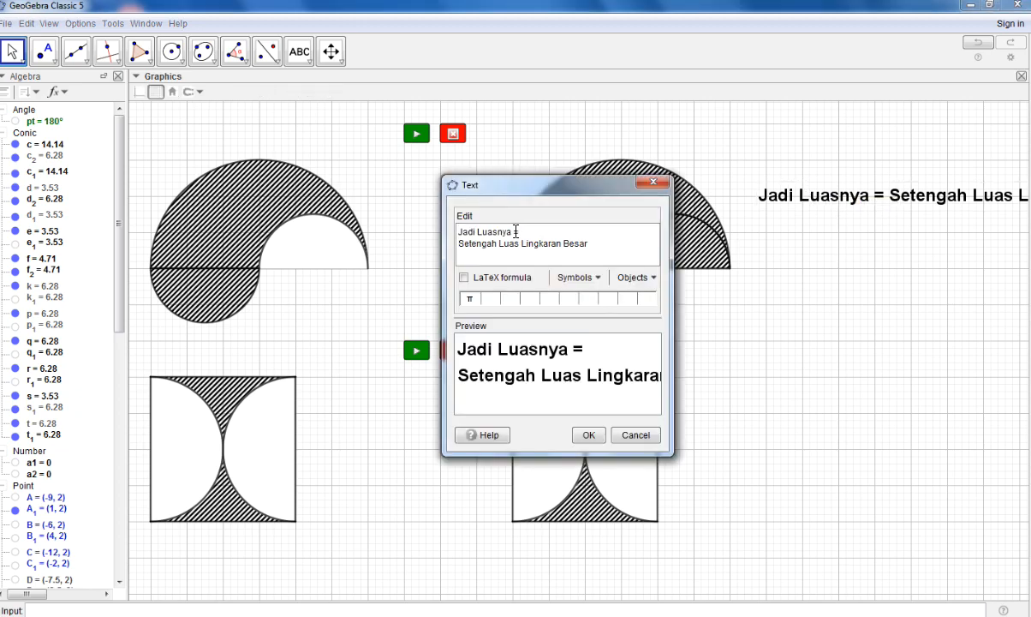
pyautogui.click(587, 435)
pyautogui.moveTo(771, 237); pyautogui.dragTo(816, 227)
# Set the semicircle text's condition to show object to pt = 180°
pyautogui.rightClick(790, 212)
pyautogui.click(841, 346)
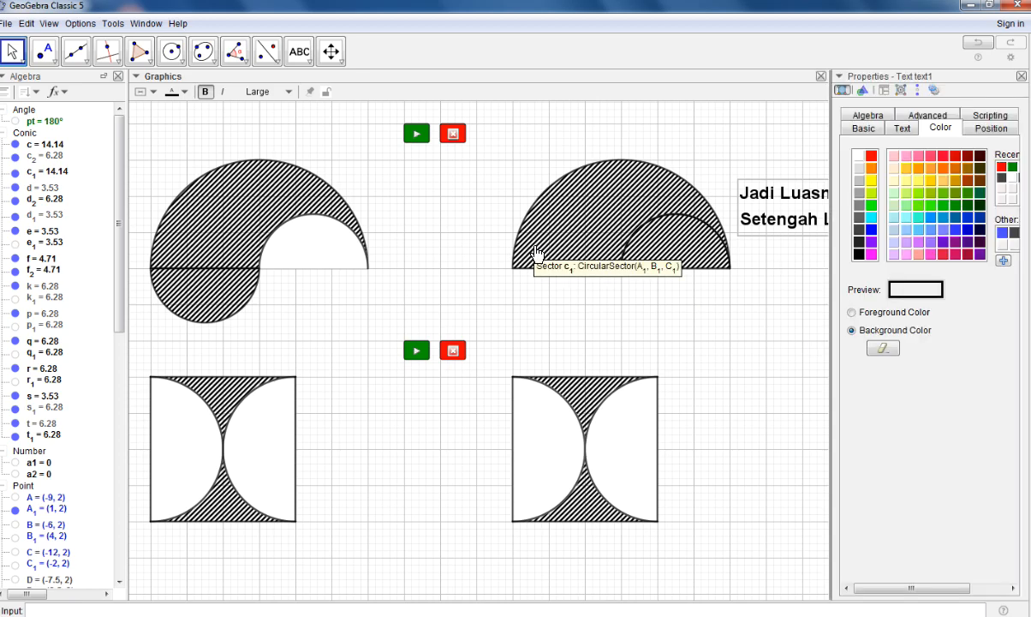
pyautogui.click(973, 119)
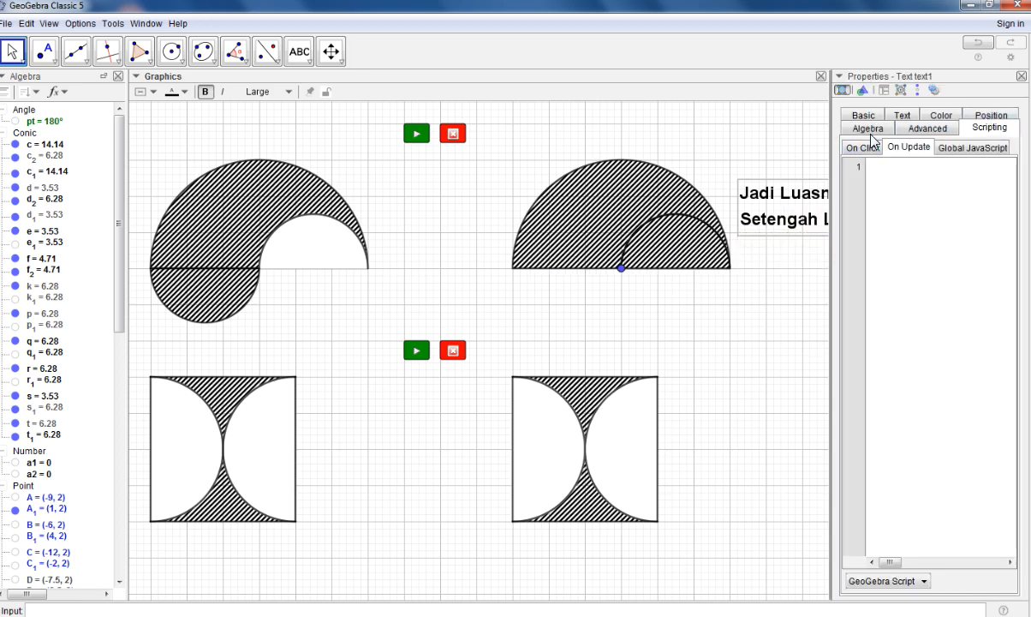
pyautogui.click(919, 130)
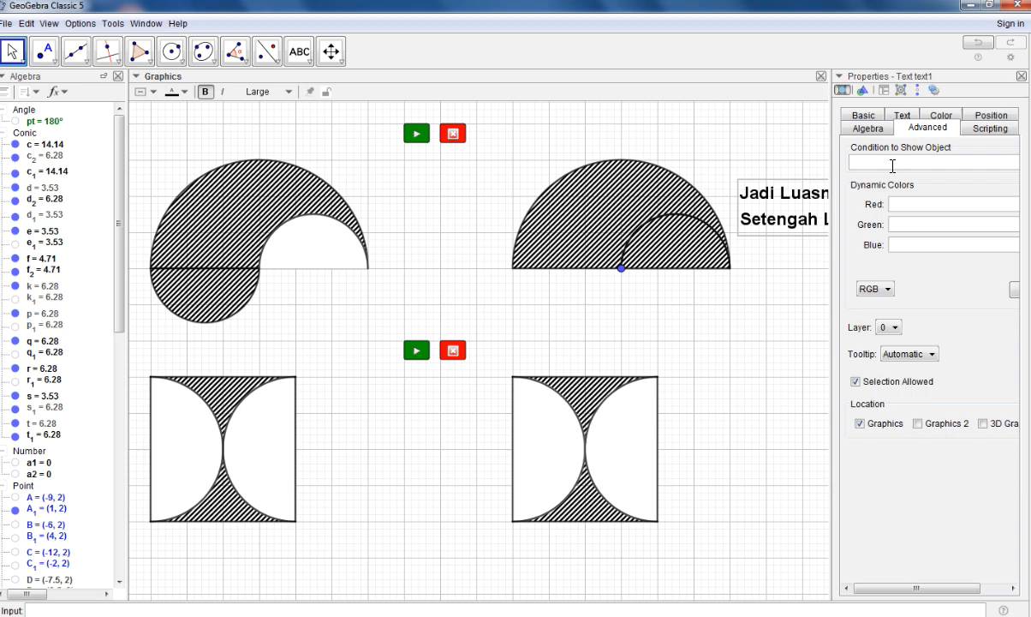
pyautogui.click(892, 166)
pyautogui.write('pt=180')
pyautogui.moveTo(830, 219); pyautogui.dragTo(727, 218)
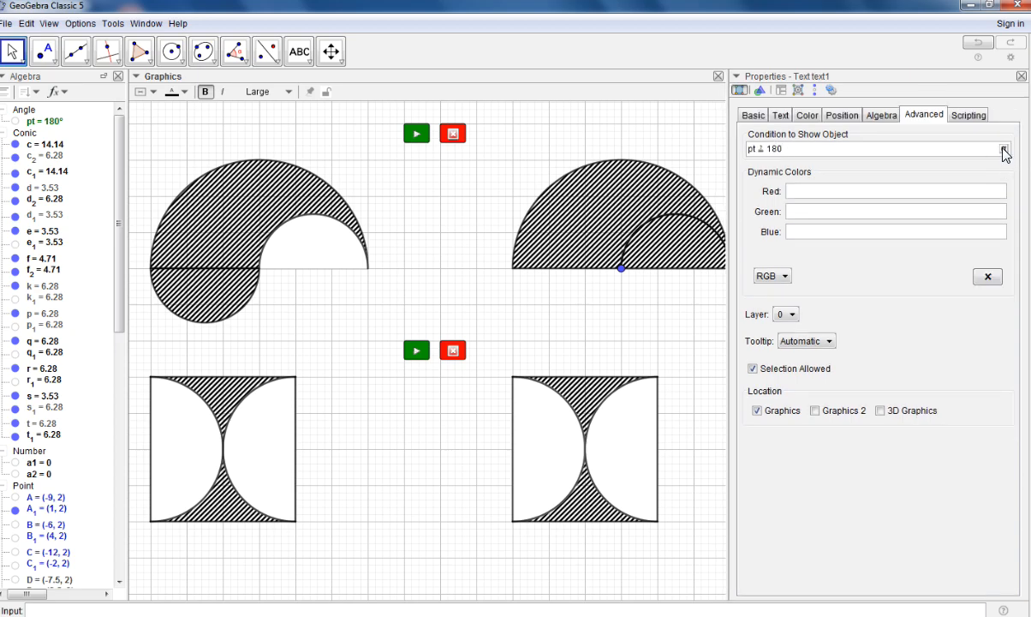
pyautogui.click(1004, 149)
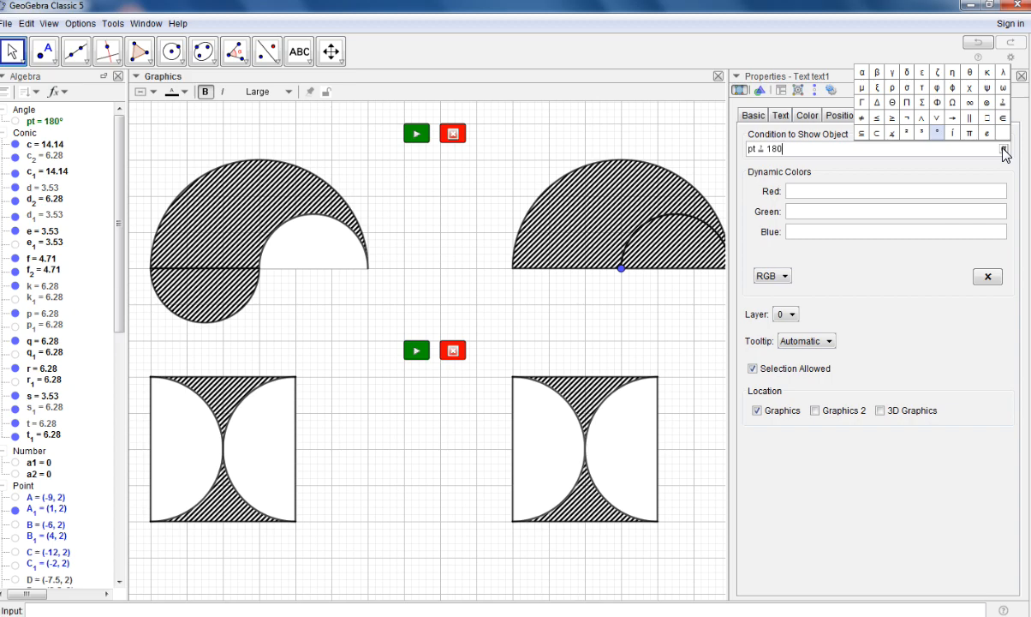
pyautogui.click(938, 133)
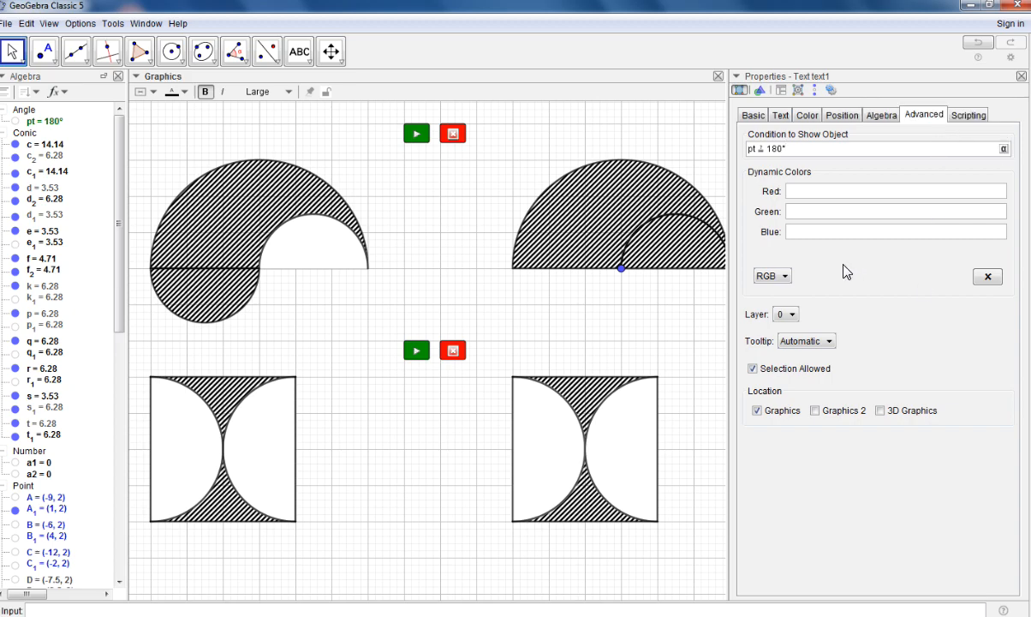
pyautogui.click(1021, 76)
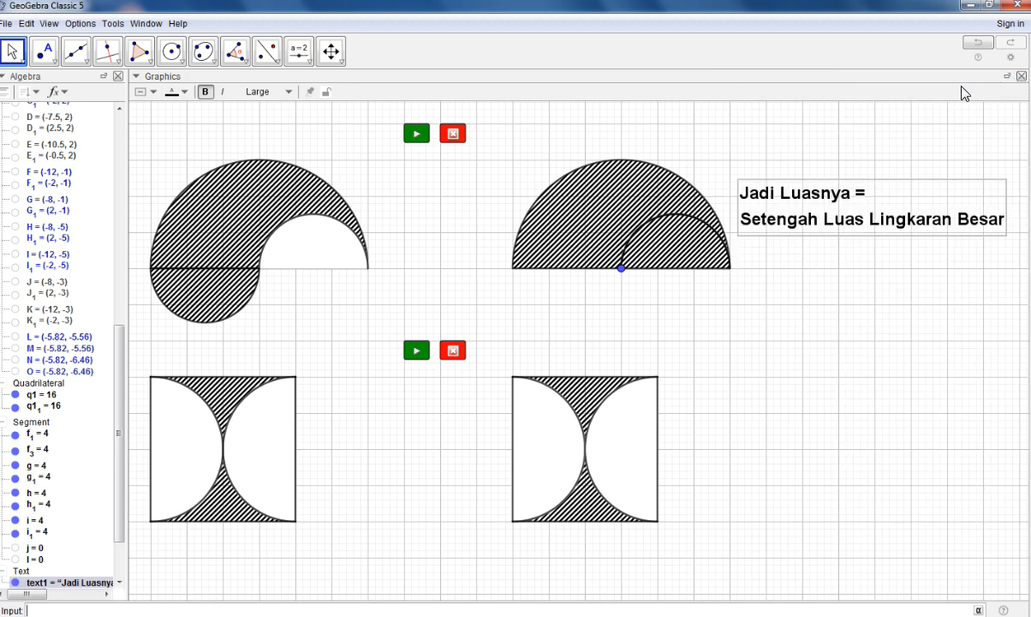
# Hide the grid and test the semicircle text's display by resetting and replaying the upper animation
pyautogui.click(456, 136)
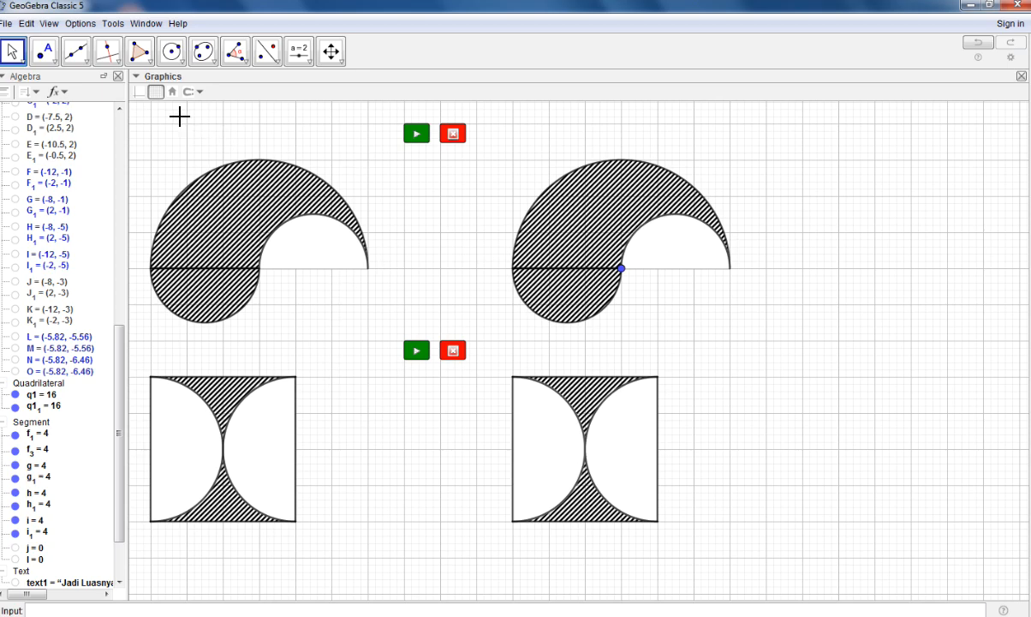
pyautogui.click(155, 92)
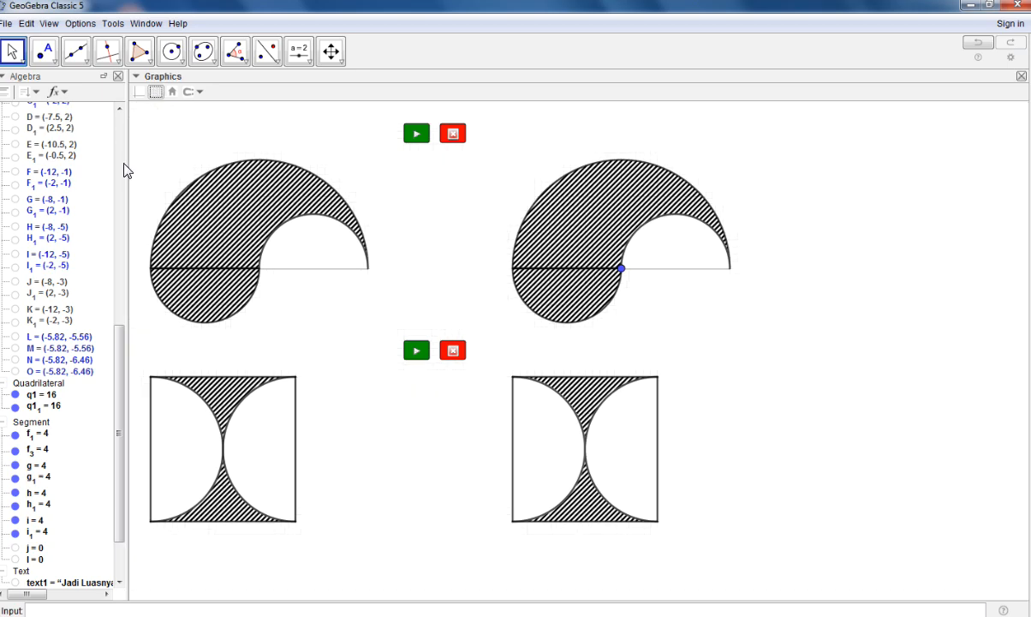
pyautogui.click(414, 137)
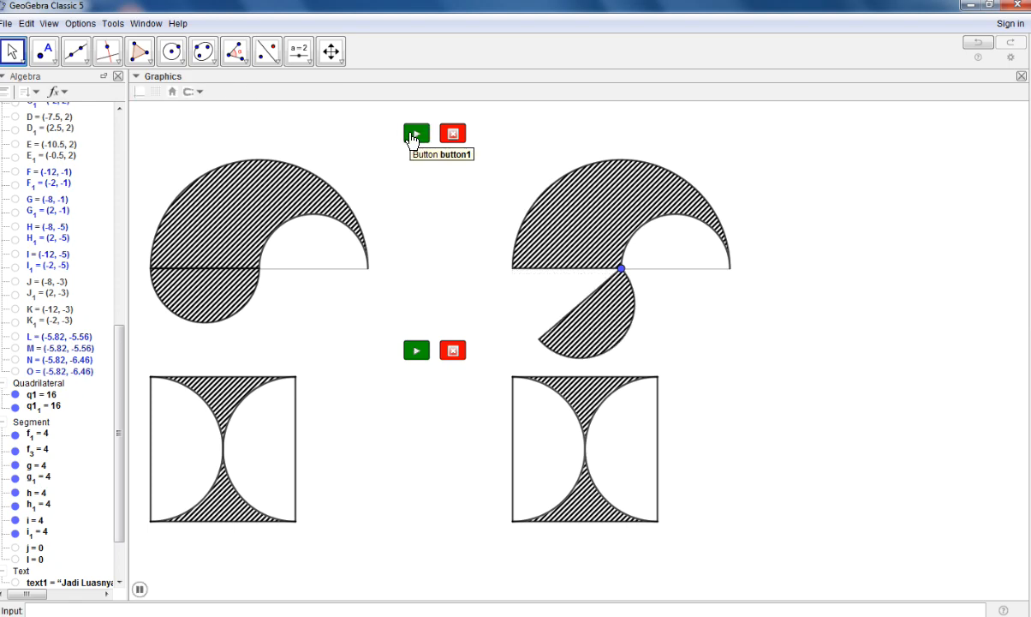
# Add the text "Jadi Luasnya = Luas Persegi - Luas Lingkaran" below the square copy
pyautogui.click(299, 53)
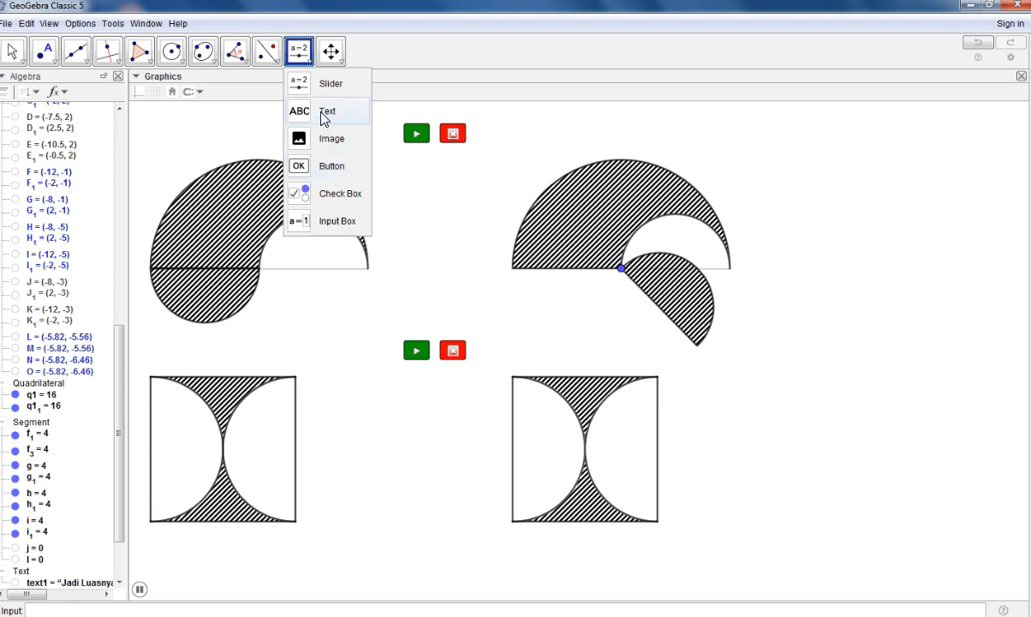
pyautogui.click(328, 111)
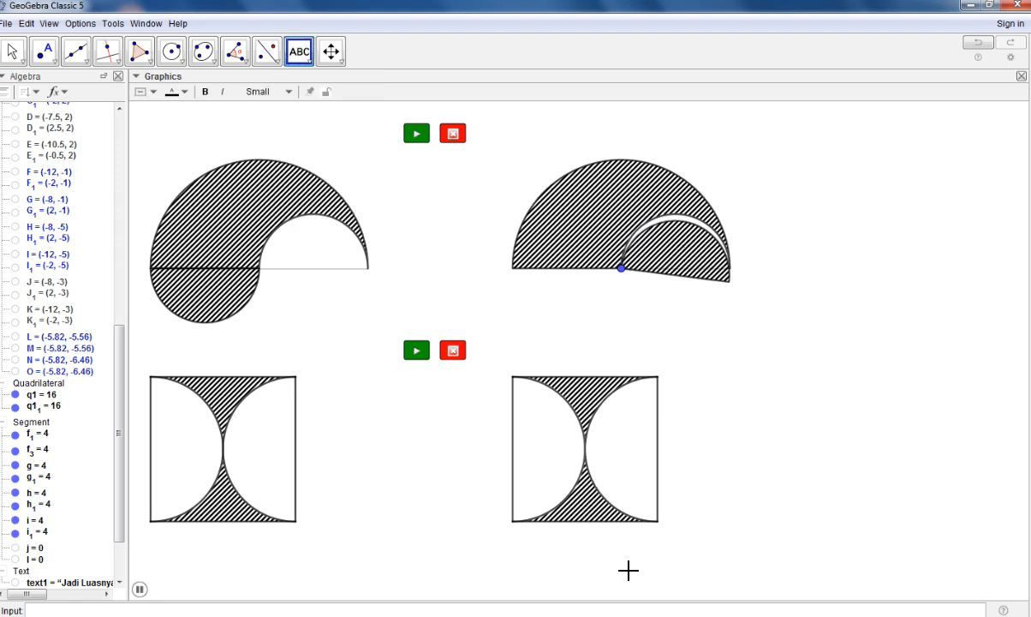
pyautogui.click(643, 573)
pyautogui.write('Jadi Lu')
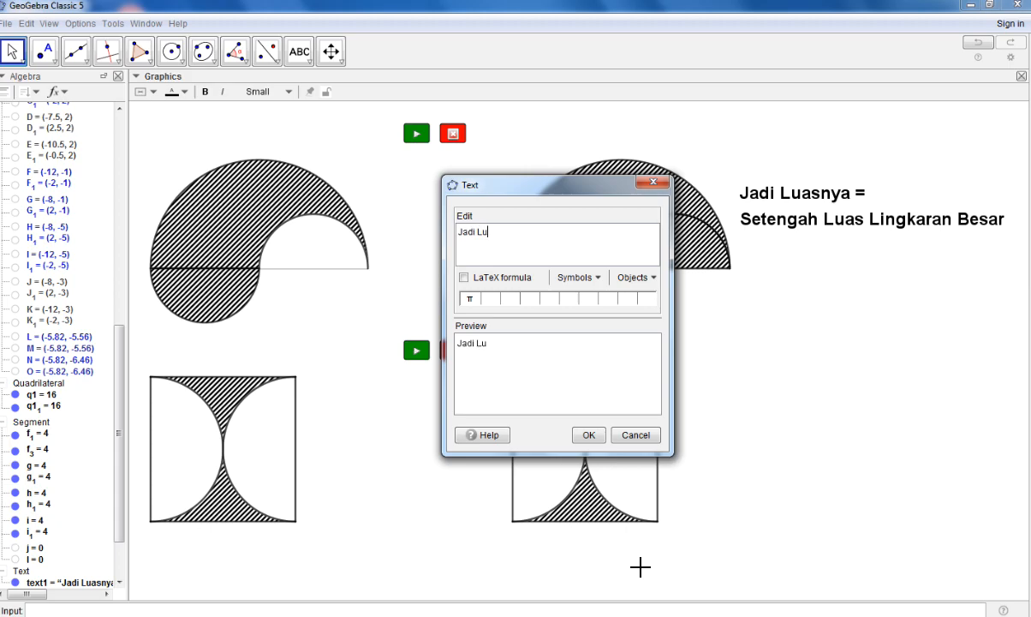
pyautogui.write('asnya = Luas')
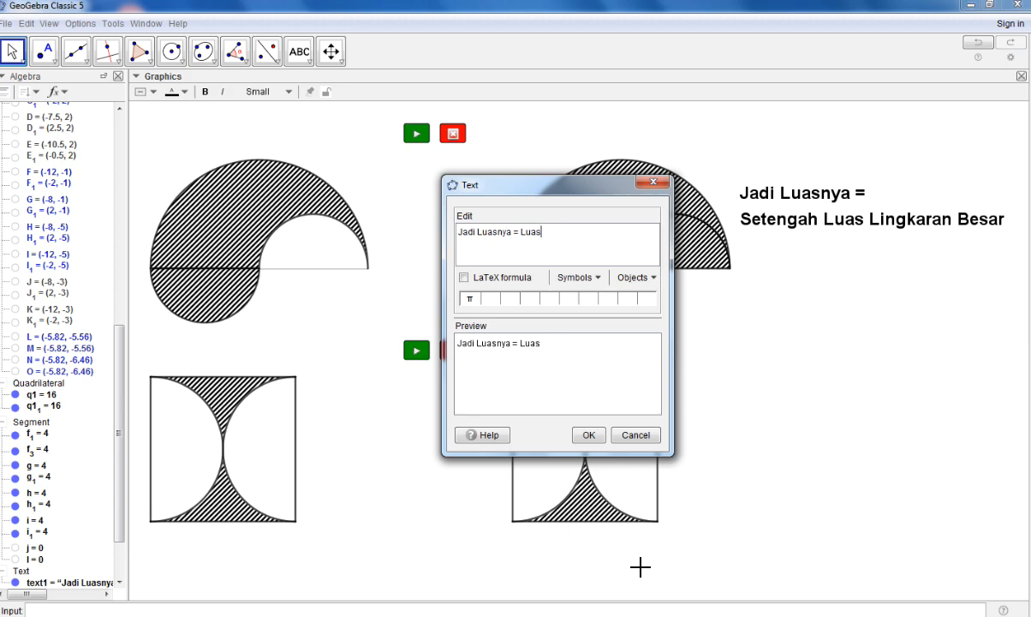
pyautogui.write(' Persegi - Luas Lingkaran')
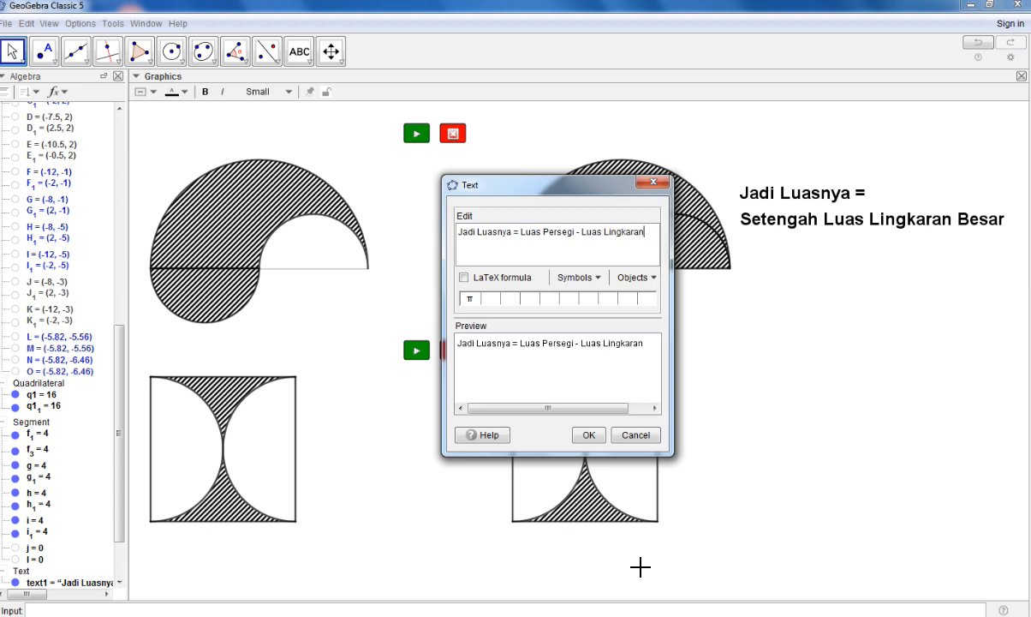
pyautogui.click(588, 436)
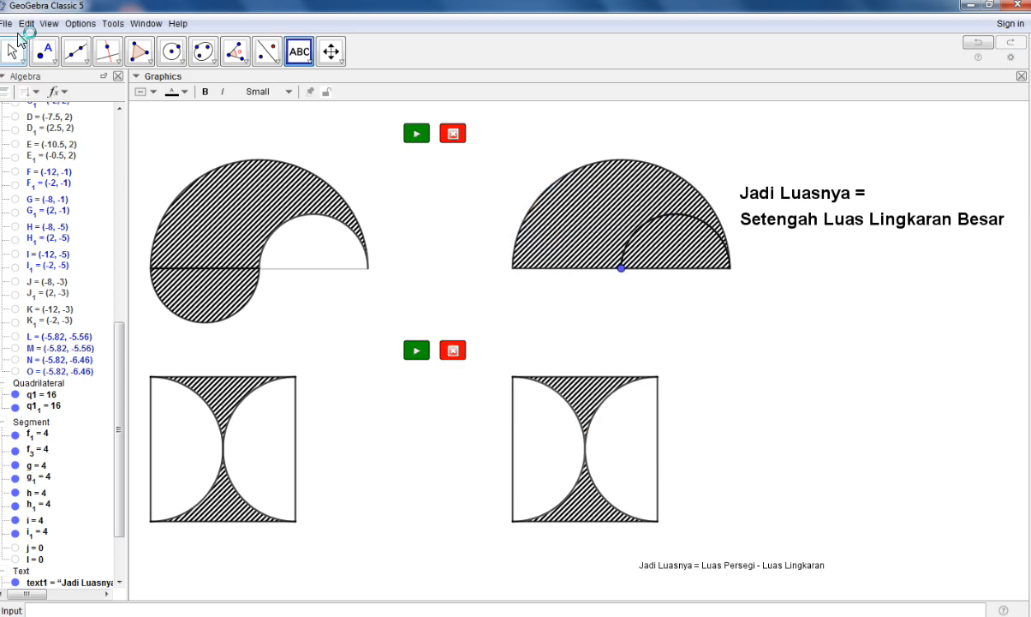
# Shift the square's text slightly upward and set its condition to show object to a2 = 8
pyautogui.click(17, 45)
pyautogui.moveTo(758, 567)
pyautogui.mouseDown()
pyautogui.moveTo(702, 566)
pyautogui.moveTo(746, 555)
pyautogui.mouseUp()
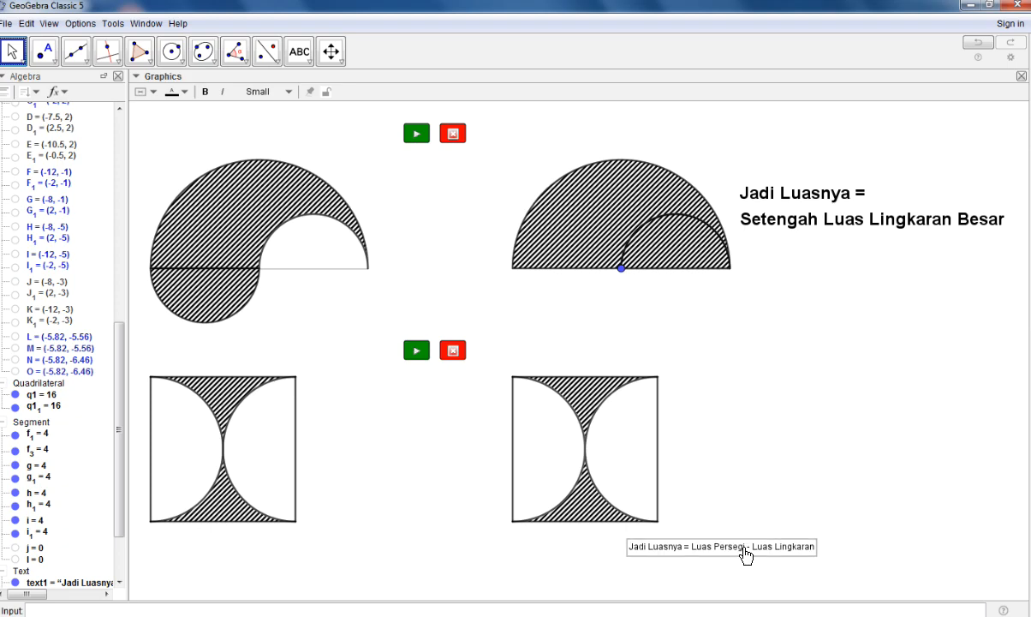
pyautogui.rightClick(727, 549)
pyautogui.click(757, 615)
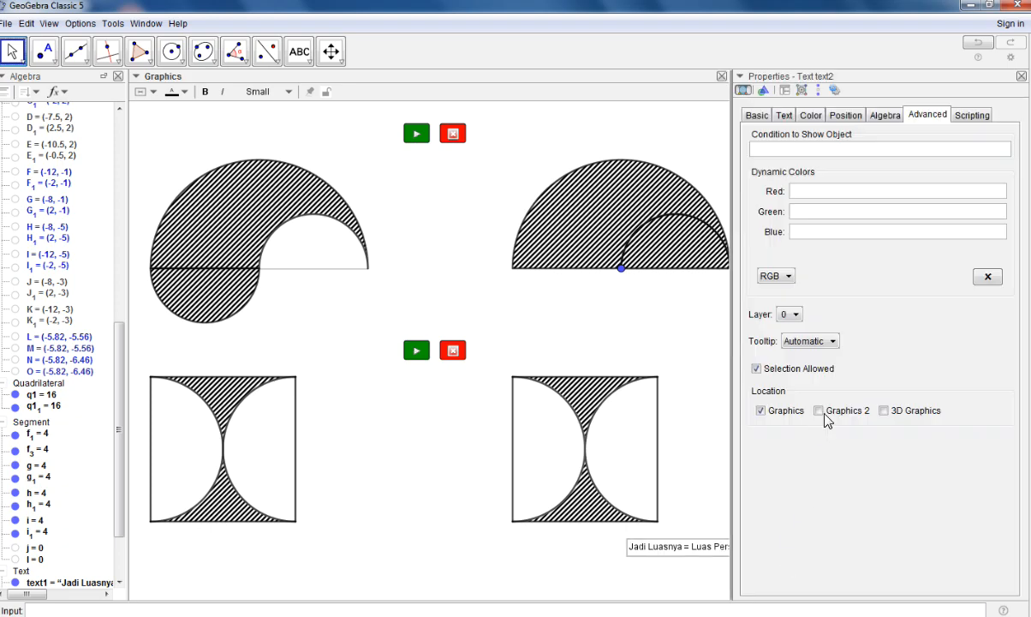
pyautogui.click(826, 149)
pyautogui.write('a2=8')
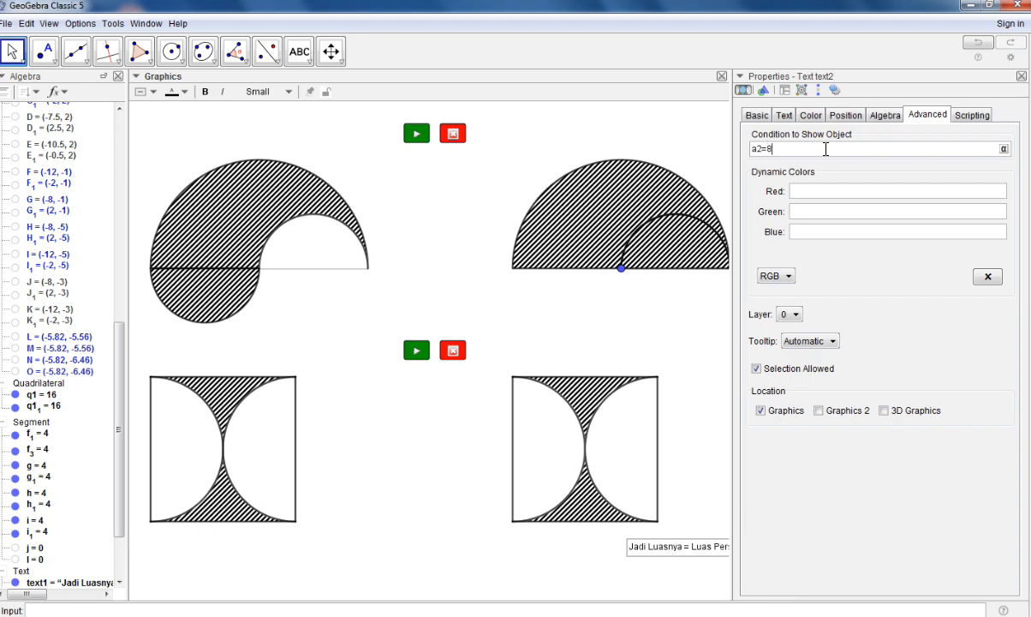
pyautogui.press('Return')
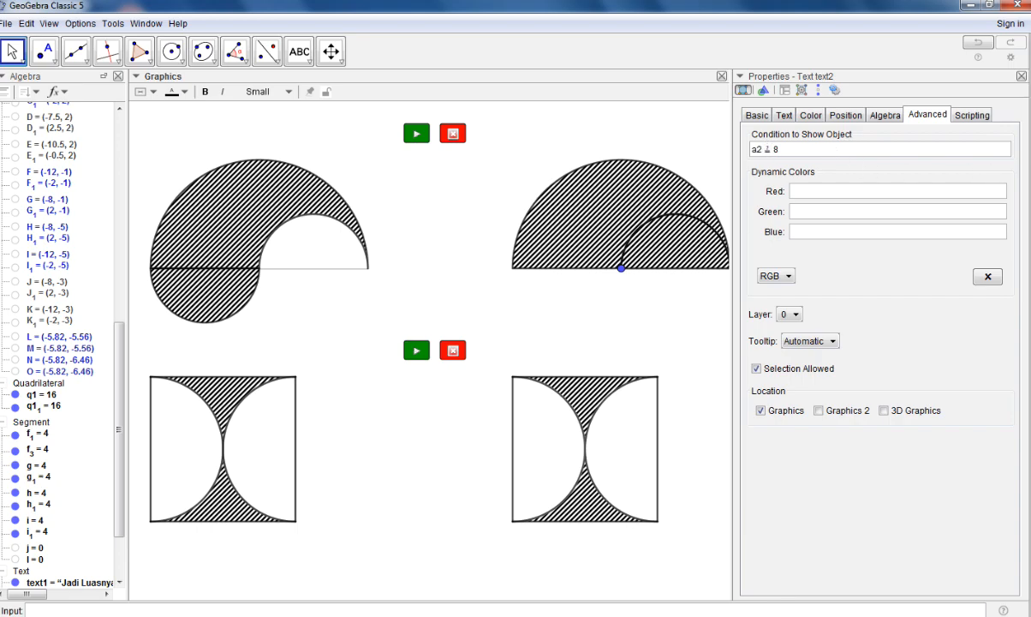
pyautogui.click(1022, 77)
# Run the lower animation, then make the square's text bold and Large and place it centred beneath the square and circle
pyautogui.click(419, 351)
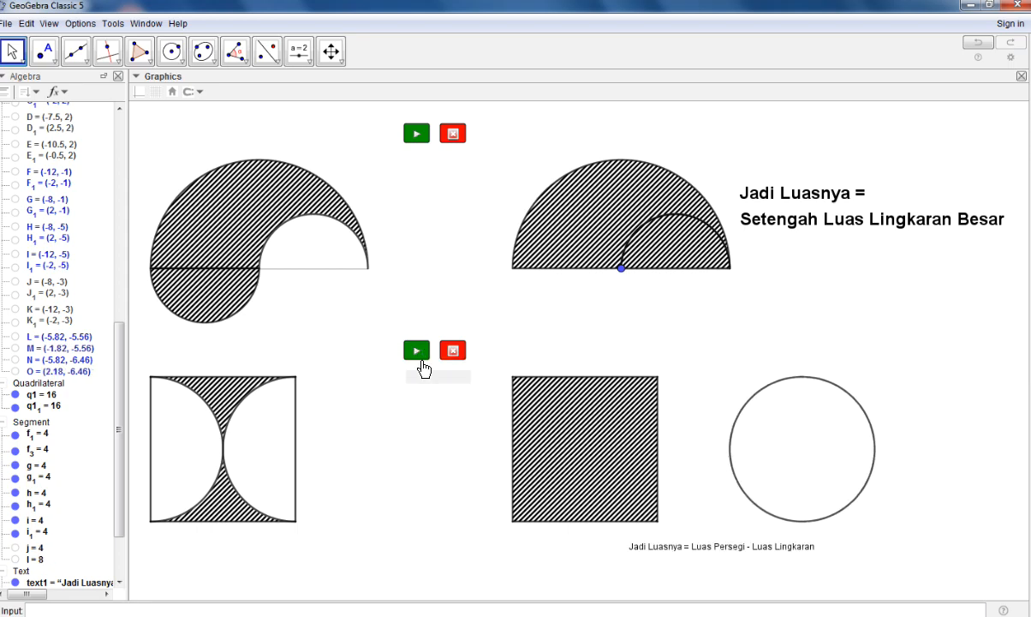
pyautogui.click(718, 549)
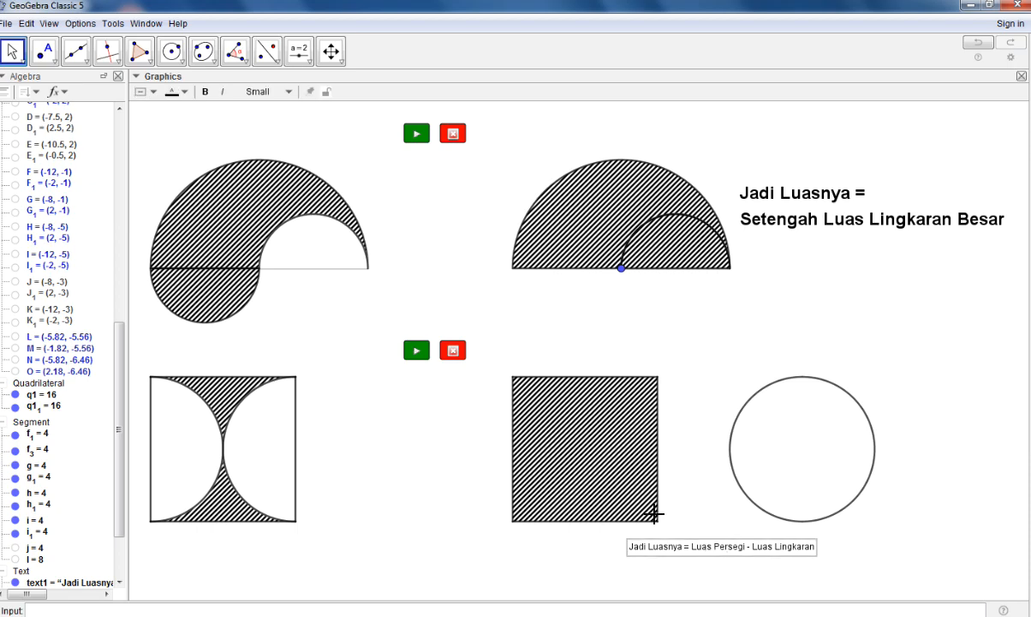
pyautogui.click(205, 92)
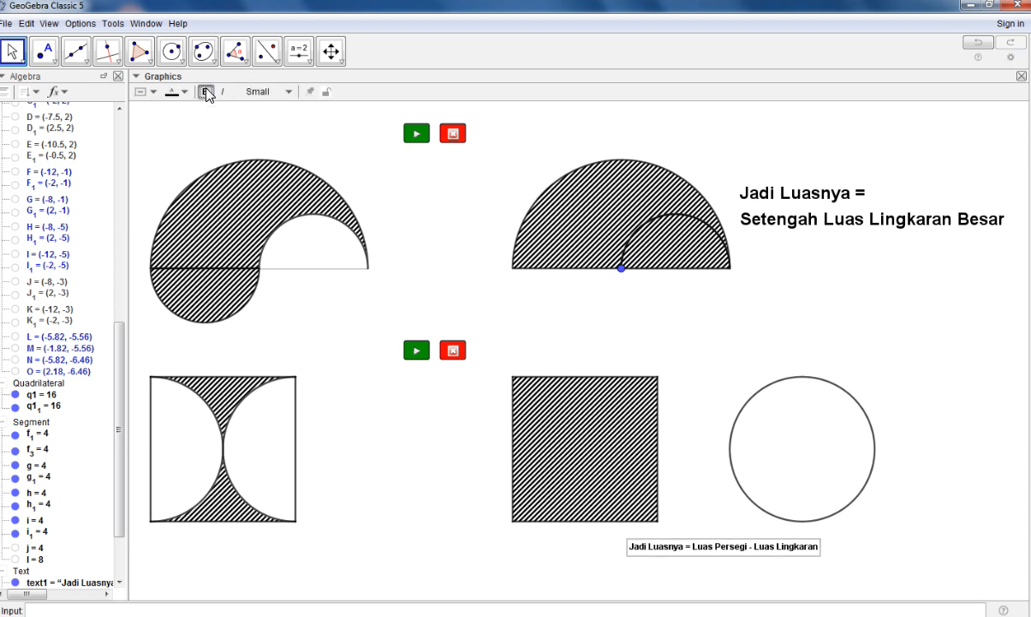
pyautogui.click(259, 92)
pyautogui.click(257, 171)
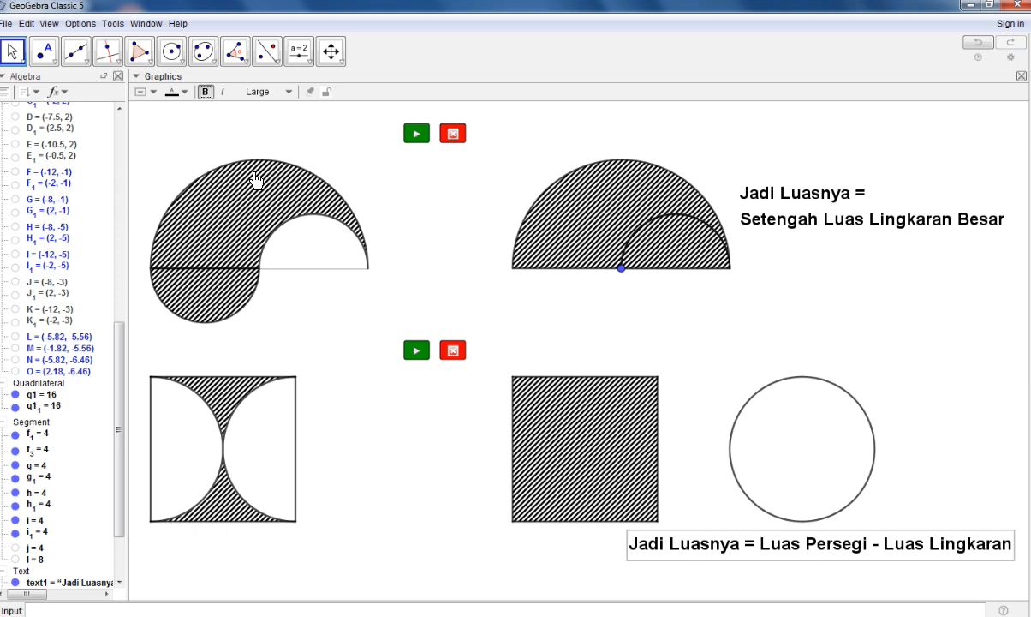
pyautogui.moveTo(730, 550); pyautogui.dragTo(634, 561)
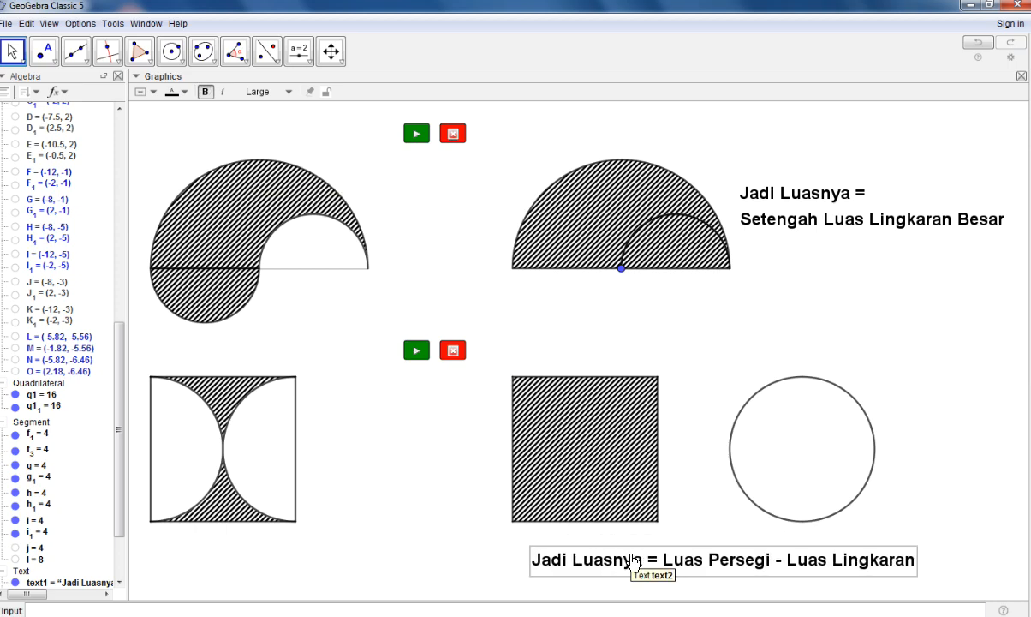